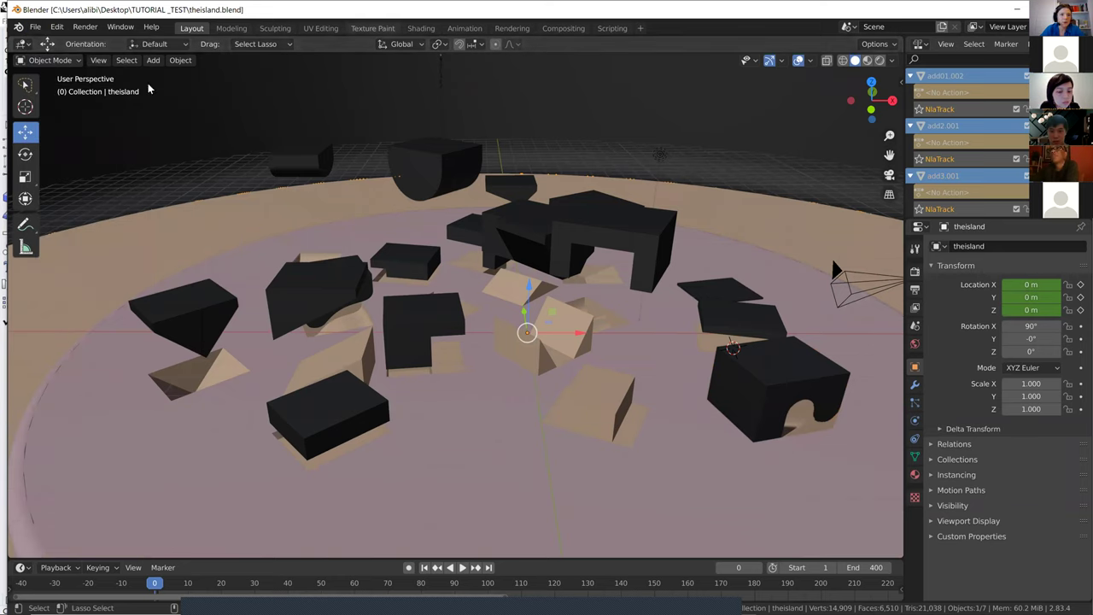
click(35, 27)
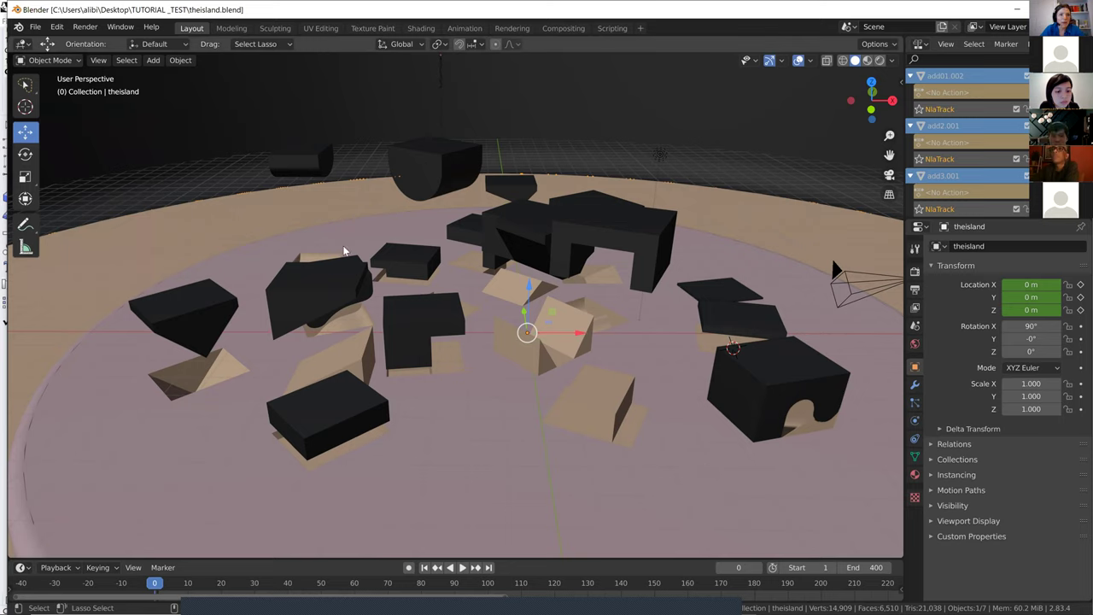
click(35, 27)
scroll(528, 228, down, 2)
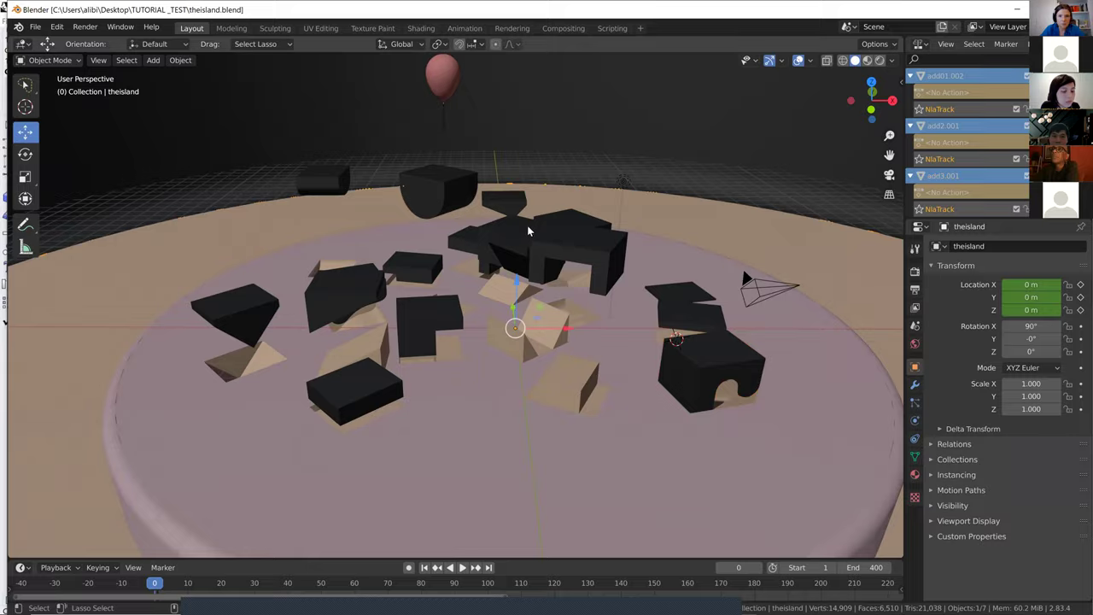
key(shift+h)
key(alt+h)
scroll(527, 227, up, 4)
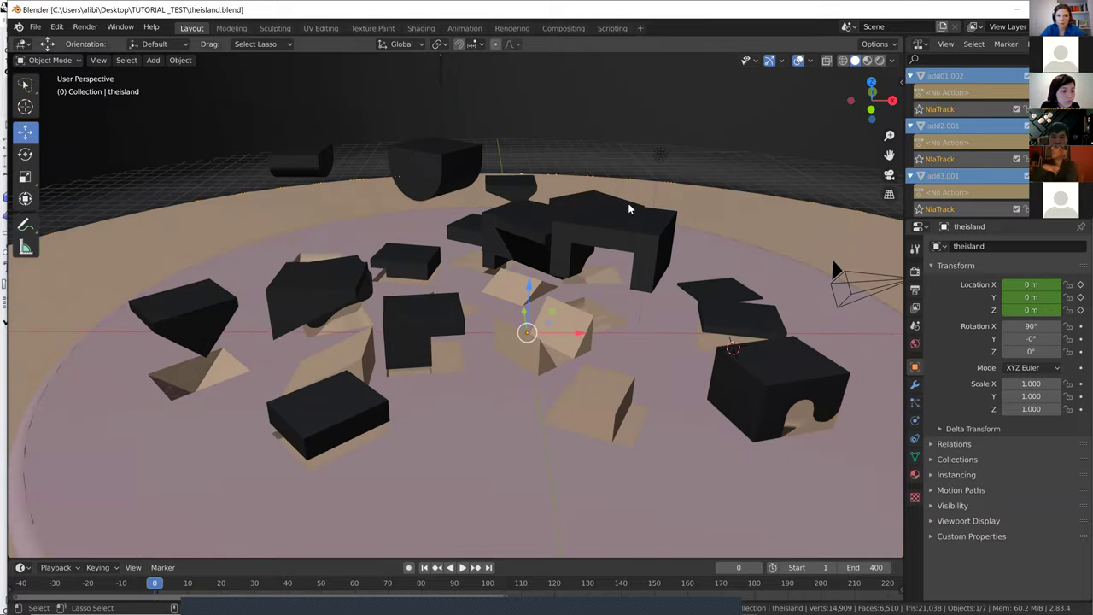
scroll(485, 249, up, 2)
Step: Create a new file from the General template
click(35, 27)
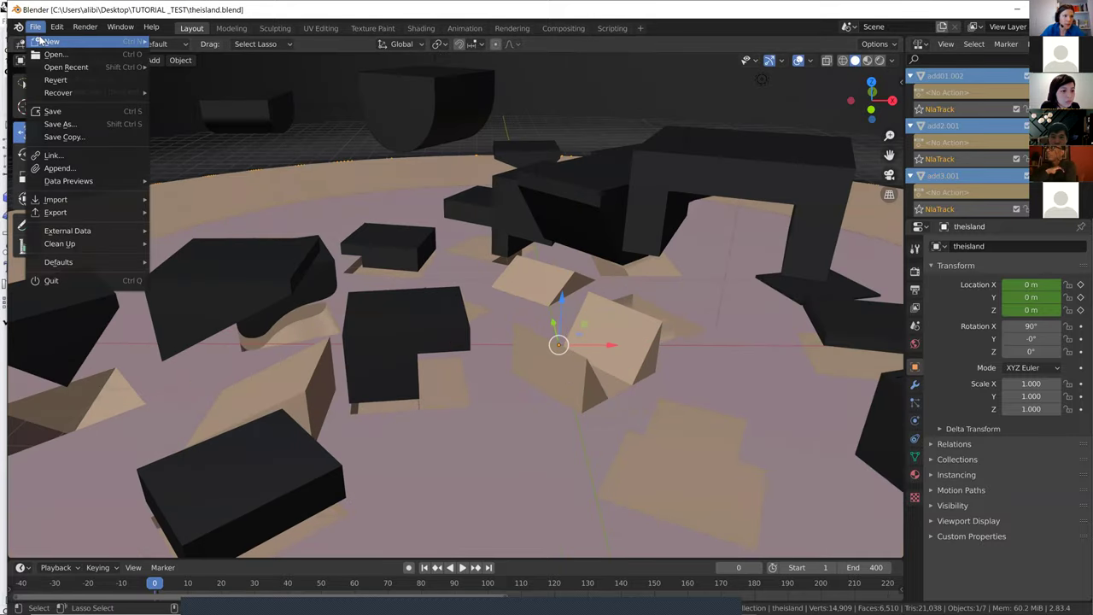
mouse_move(42, 40)
click(182, 41)
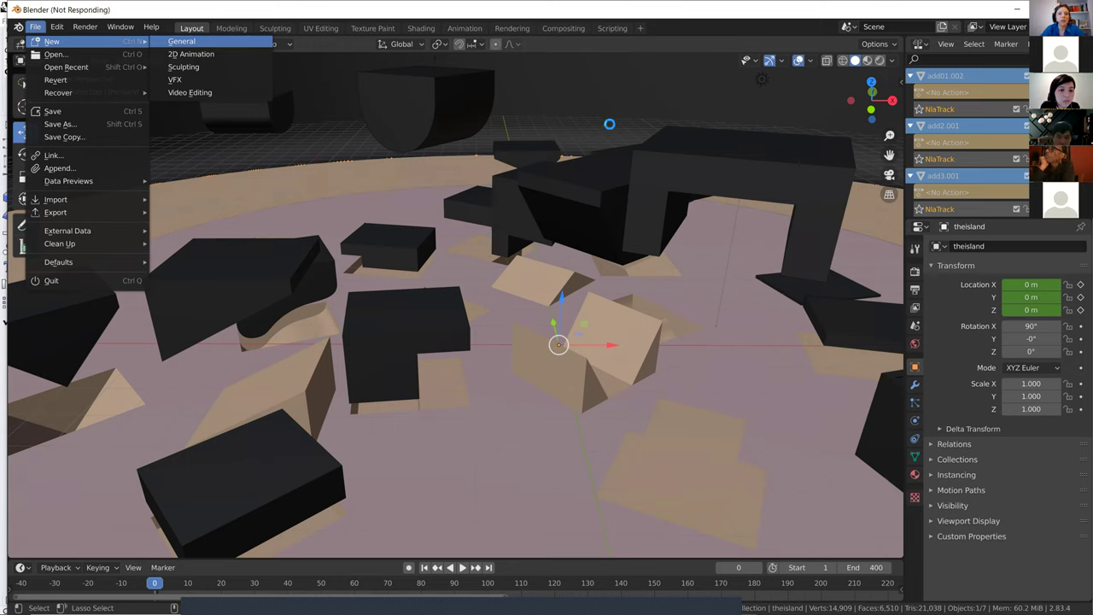
scroll(501, 315, up, 8)
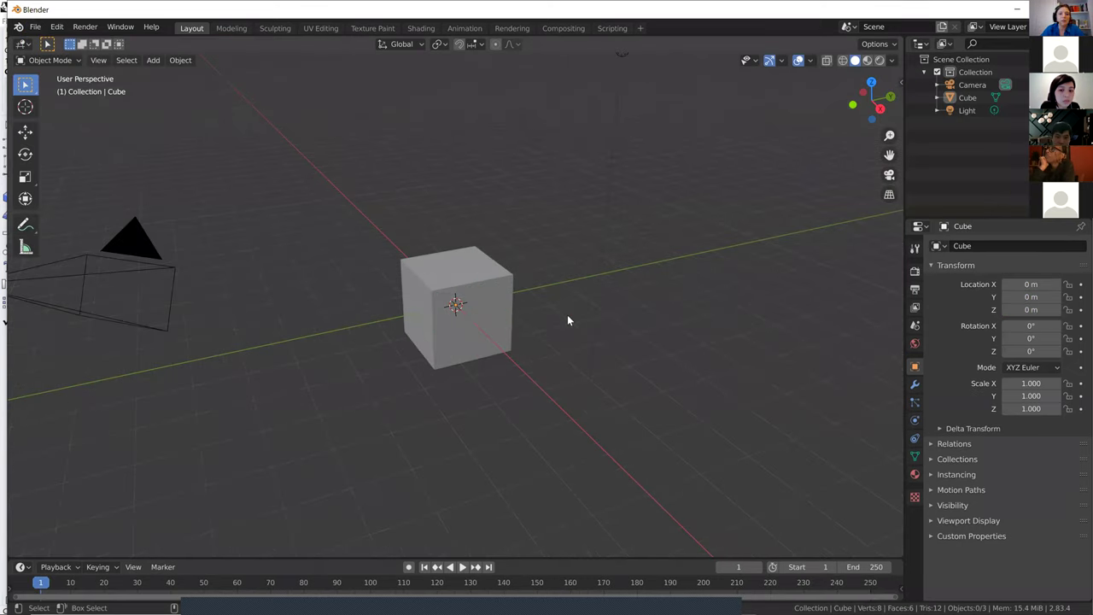
Step: Import theisland.obj as a Wavefront OBJ from the TUTORIAL _TEST folder on the Desktop
click(35, 27)
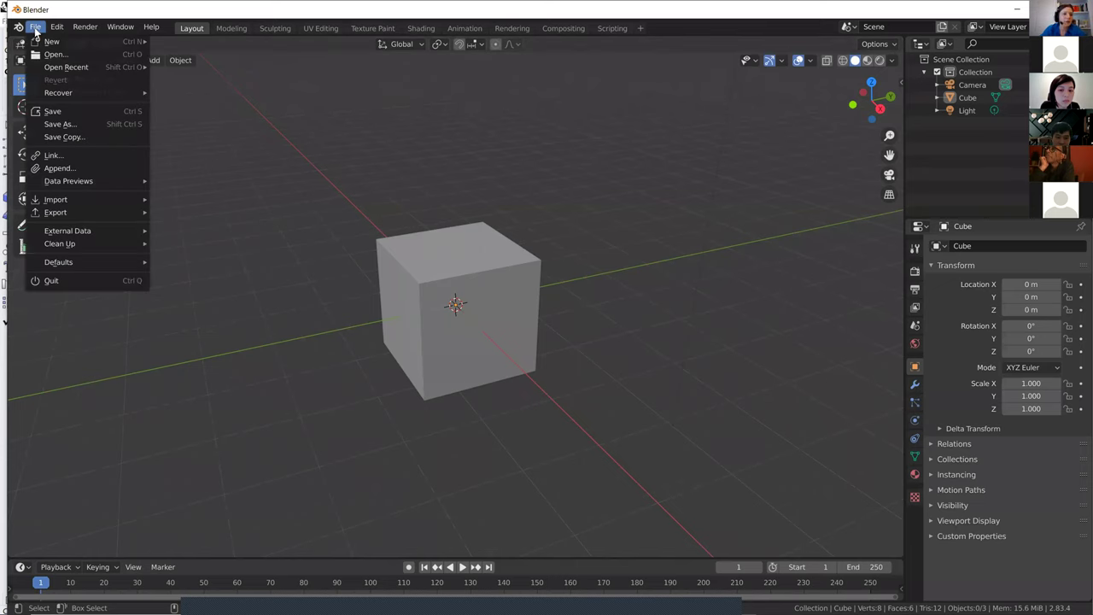
mouse_move(87, 202)
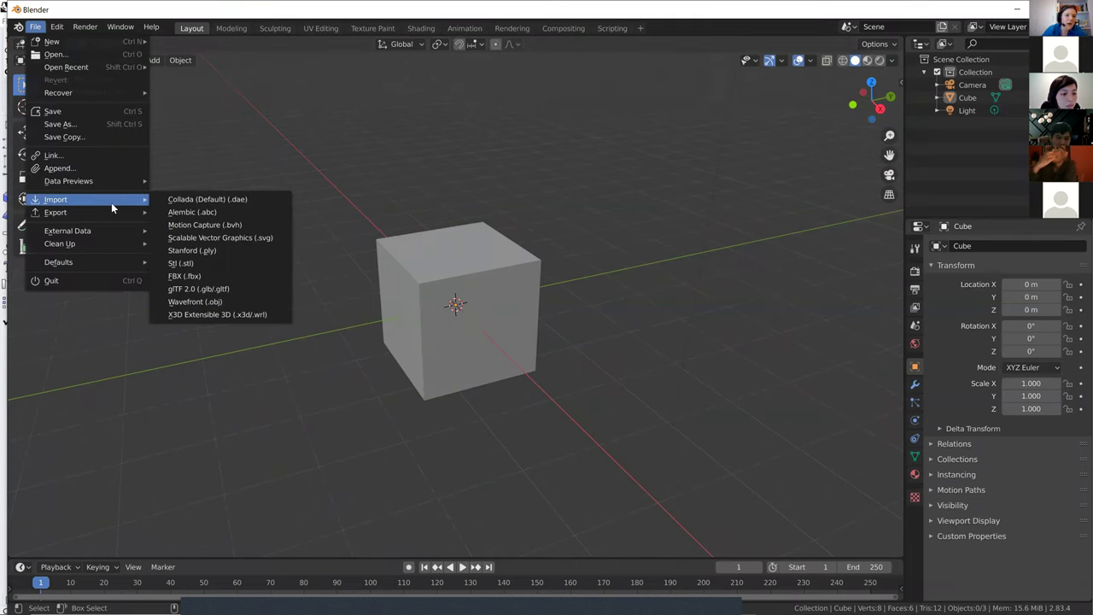
click(203, 302)
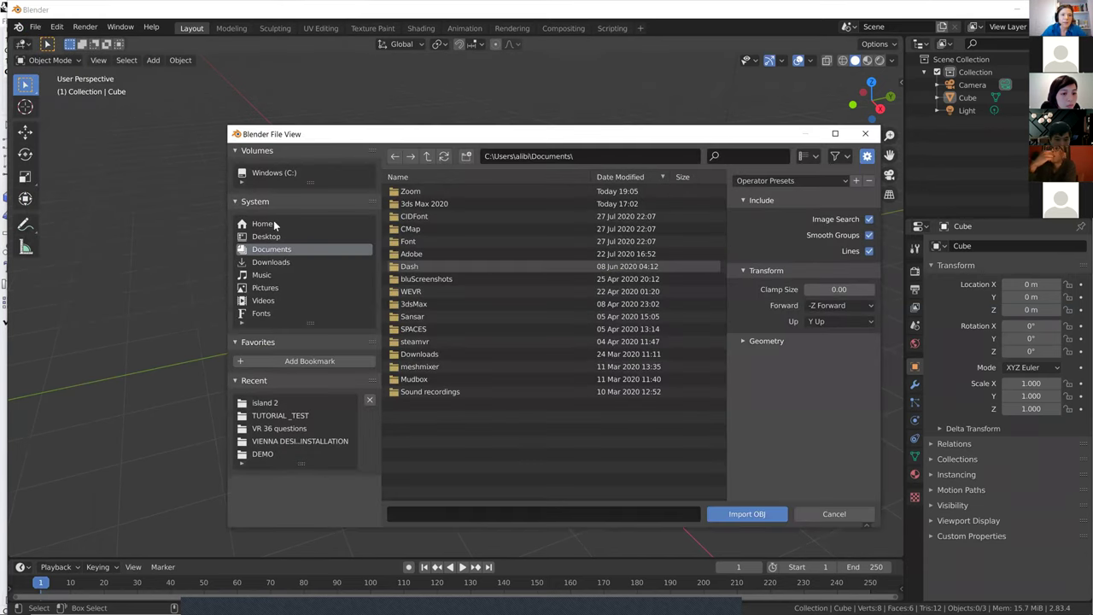
click(267, 236)
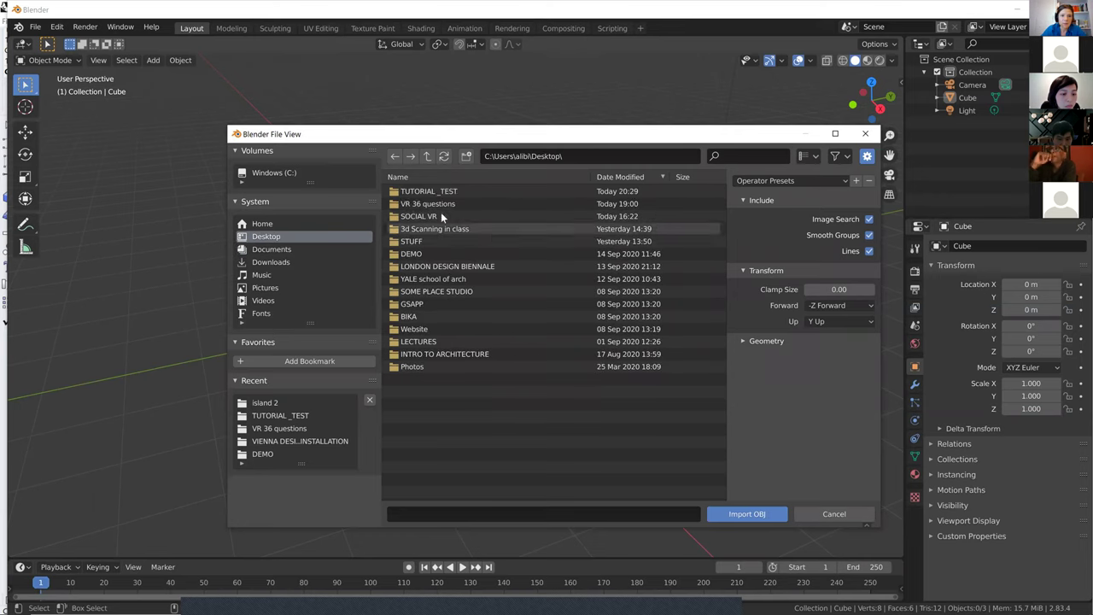
double_click(469, 191)
double_click(469, 192)
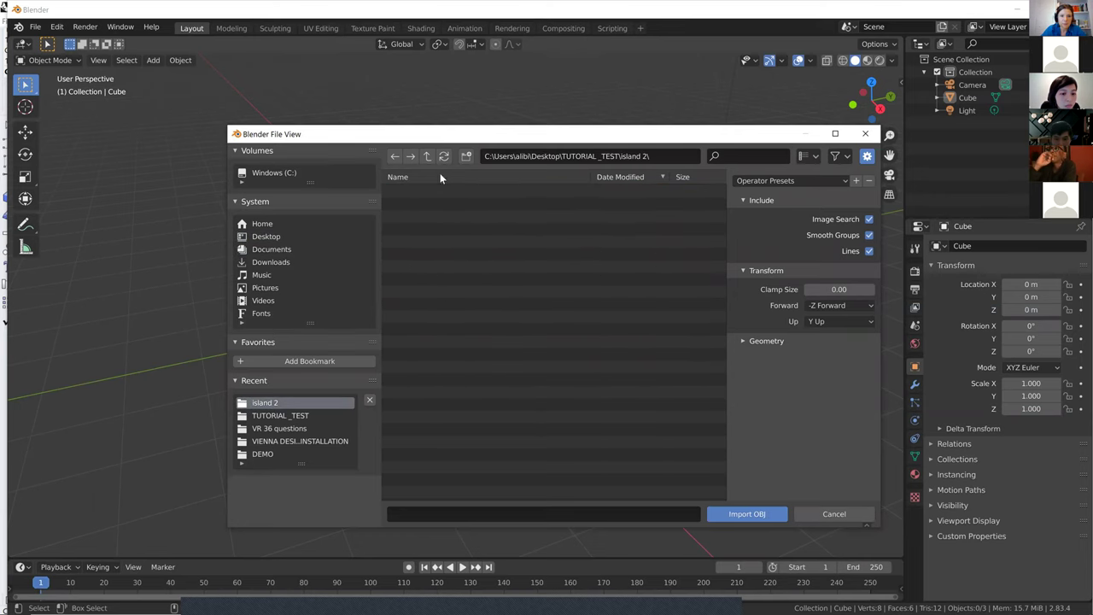
click(394, 155)
click(621, 178)
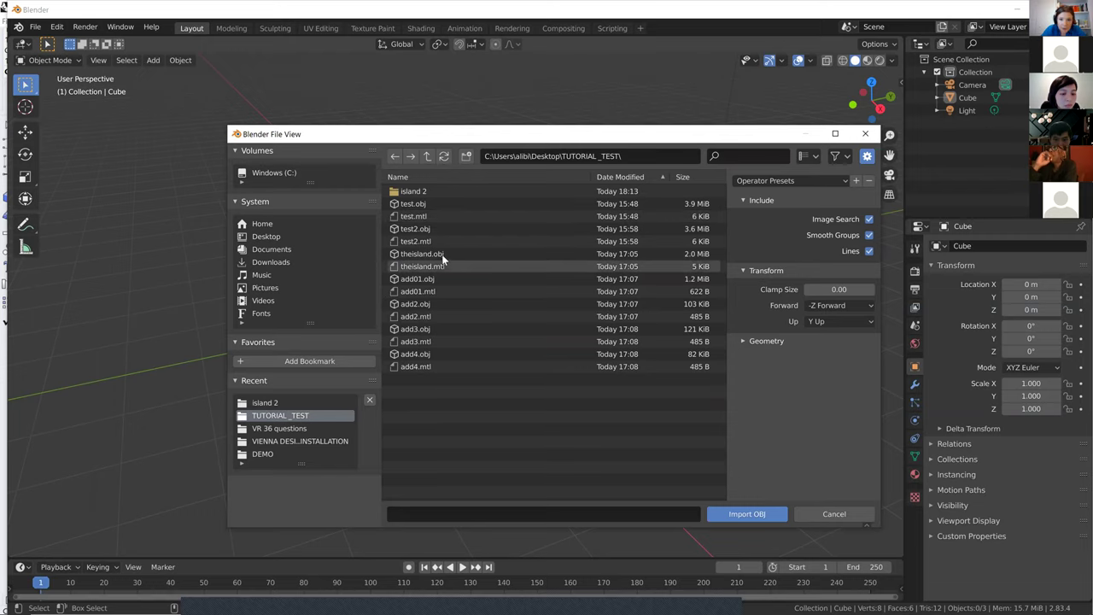
click(442, 254)
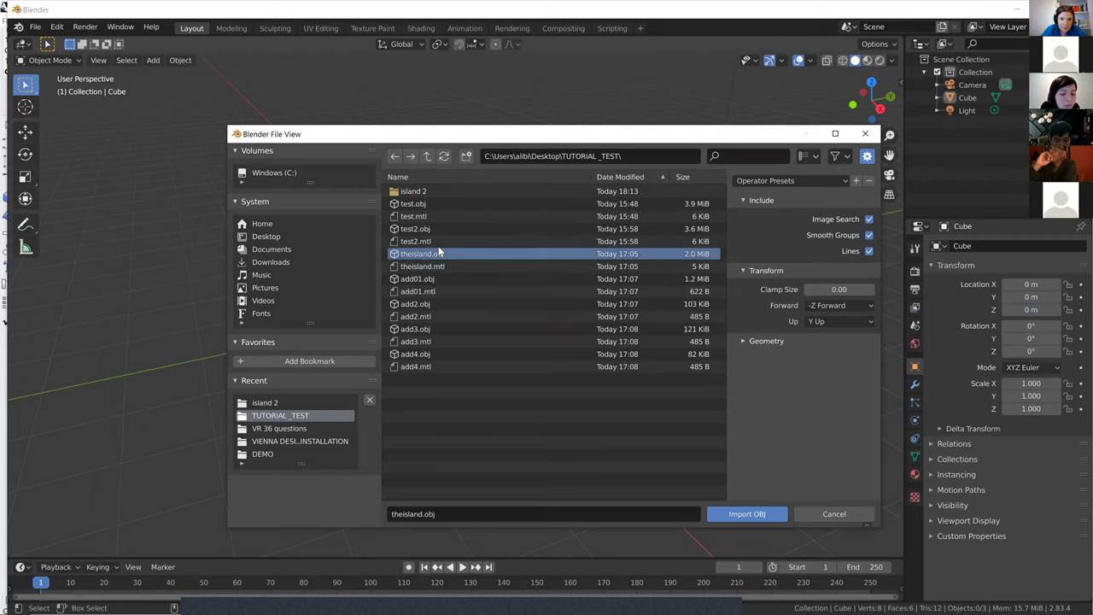
click(734, 514)
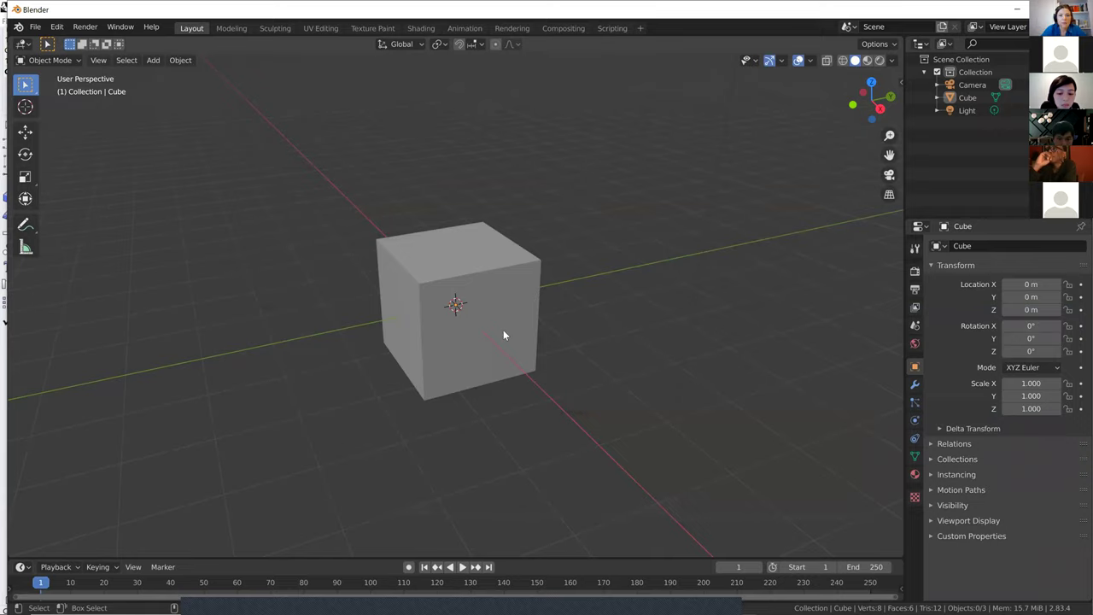
Step: Delete the default cube in the middle of the imported island
scroll(503, 335, down, 7)
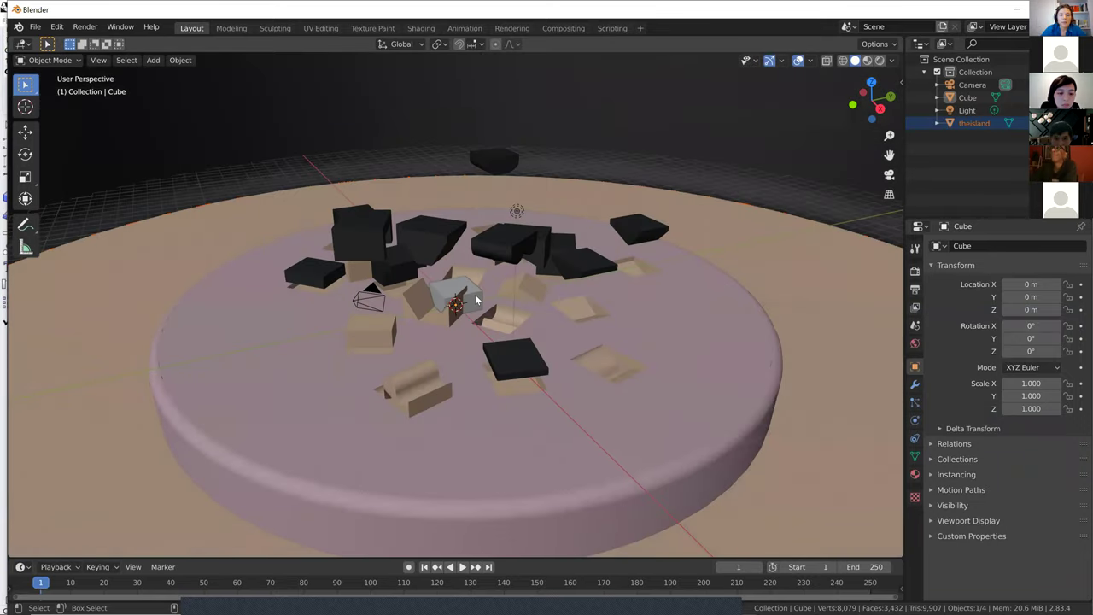
click(476, 299)
scroll(476, 294, up, 2)
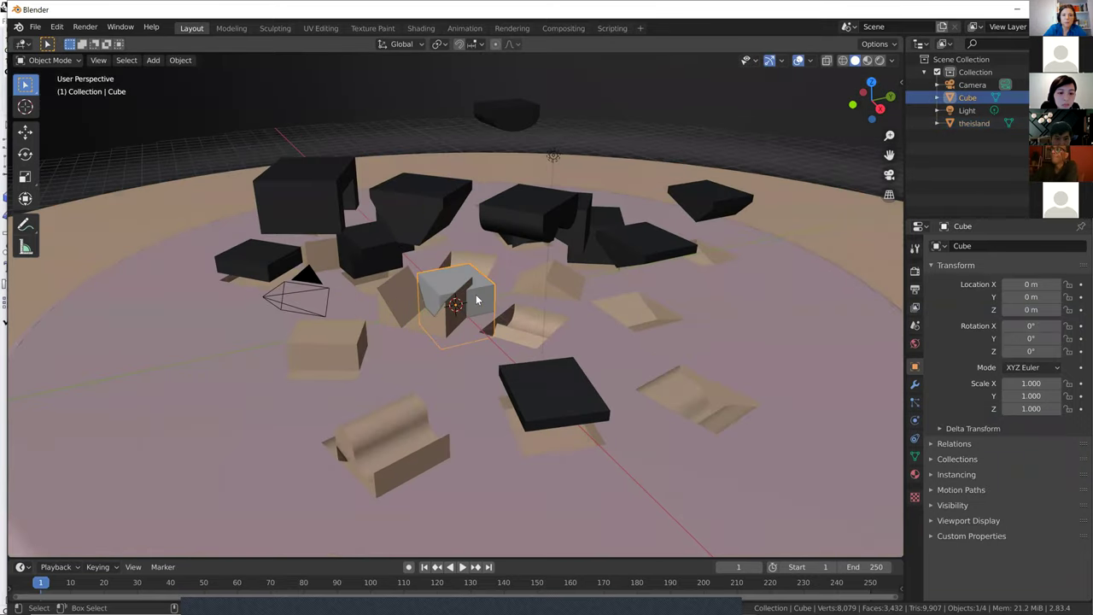
key(Delete)
scroll(587, 317, down, 5)
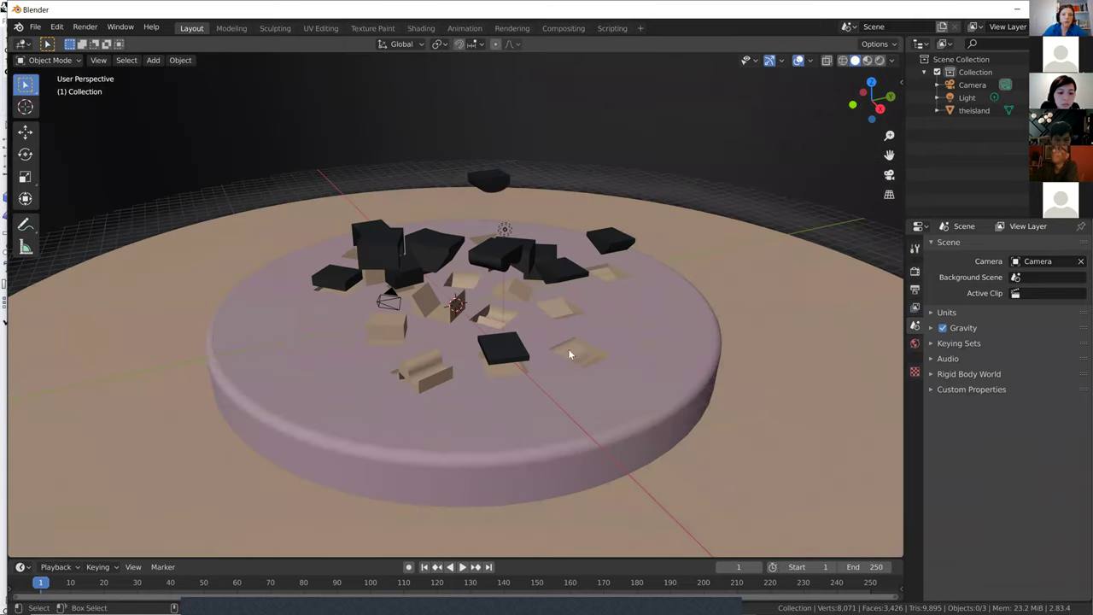
scroll(568, 349, up, 8)
scroll(536, 347, down, 3)
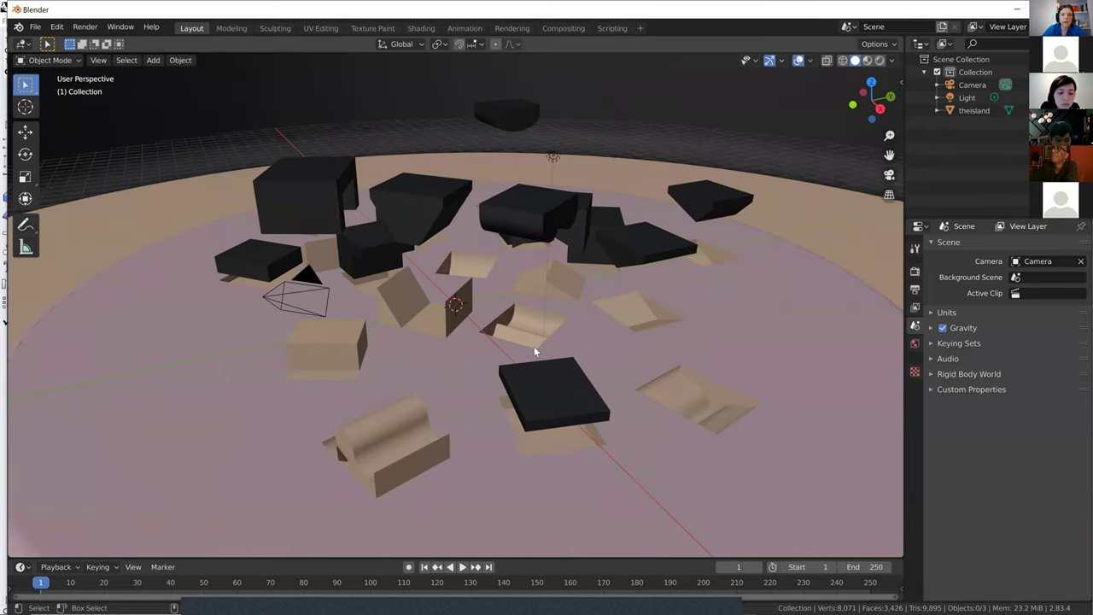
Step: Select the island, start a glTF 2.0 export and create a folder named Tutorial hubs in Documents
click(596, 243)
scroll(718, 161, down, 3)
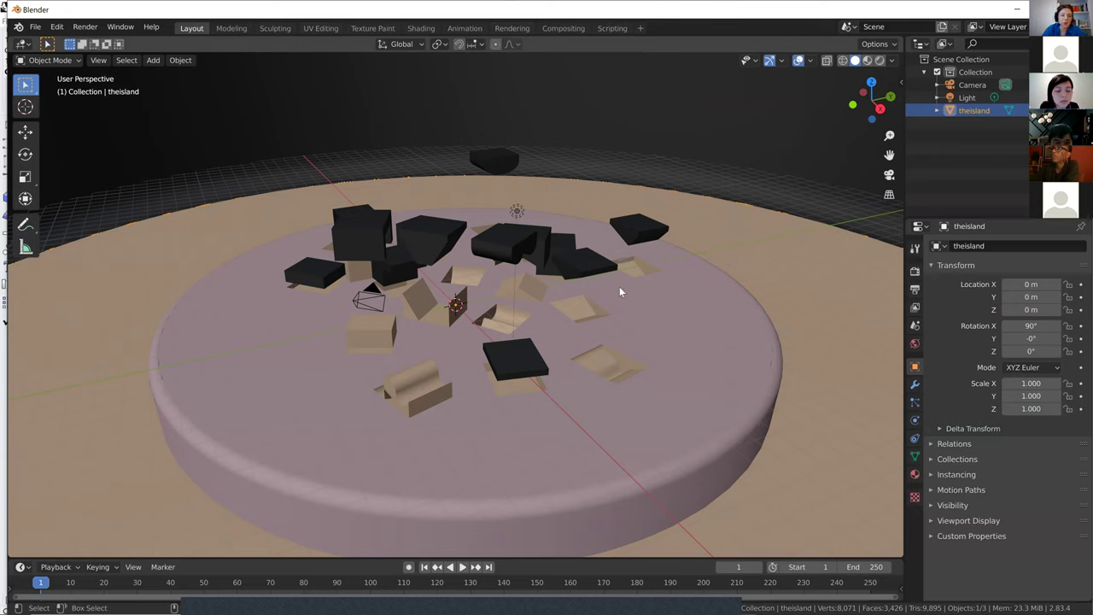
click(35, 27)
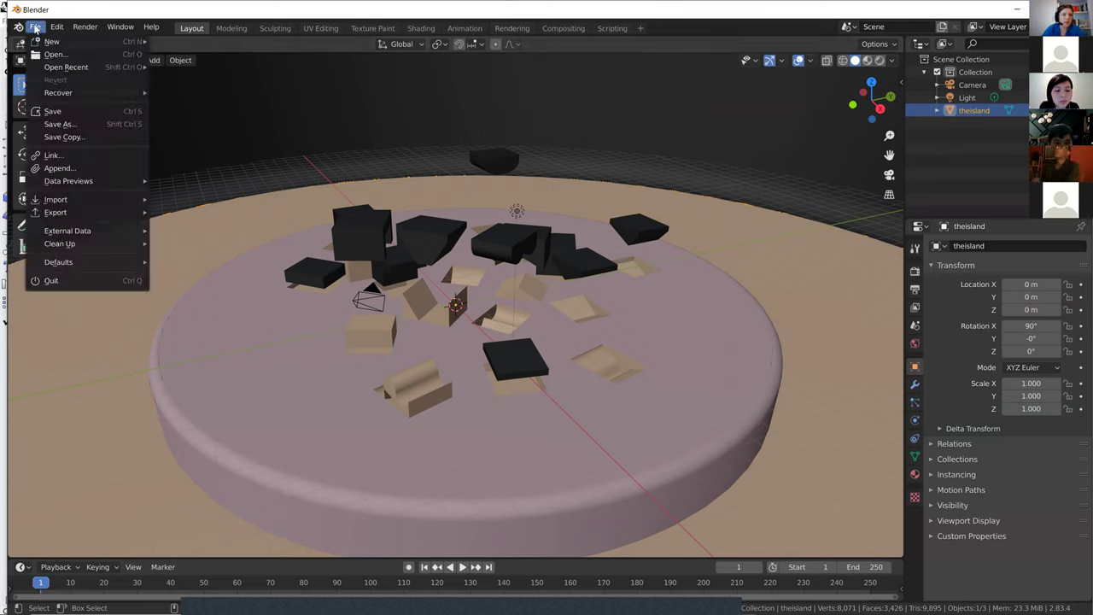
mouse_move(108, 213)
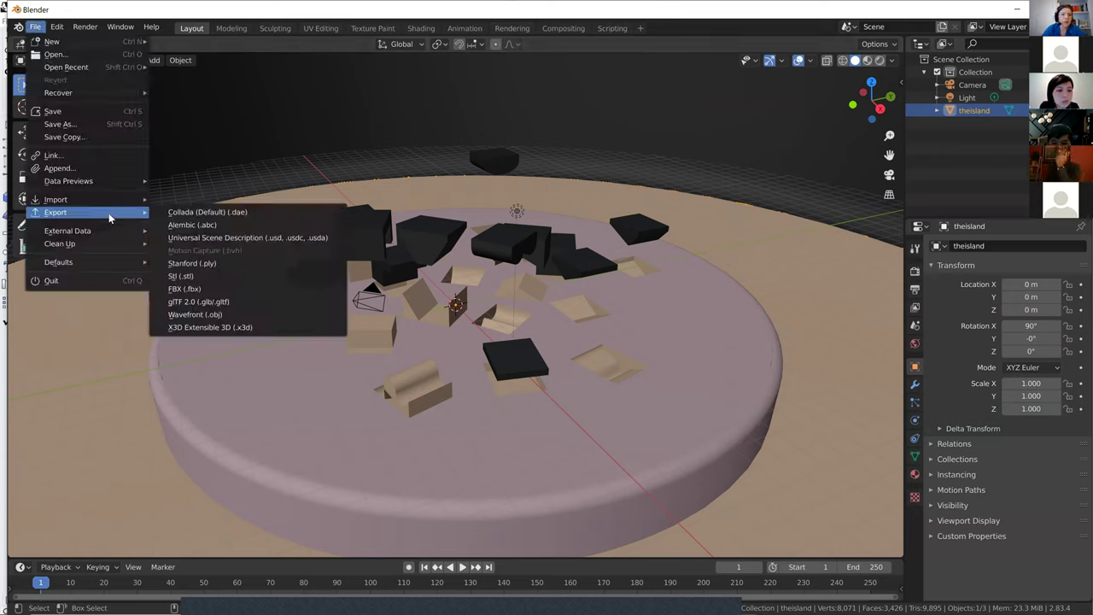
click(218, 306)
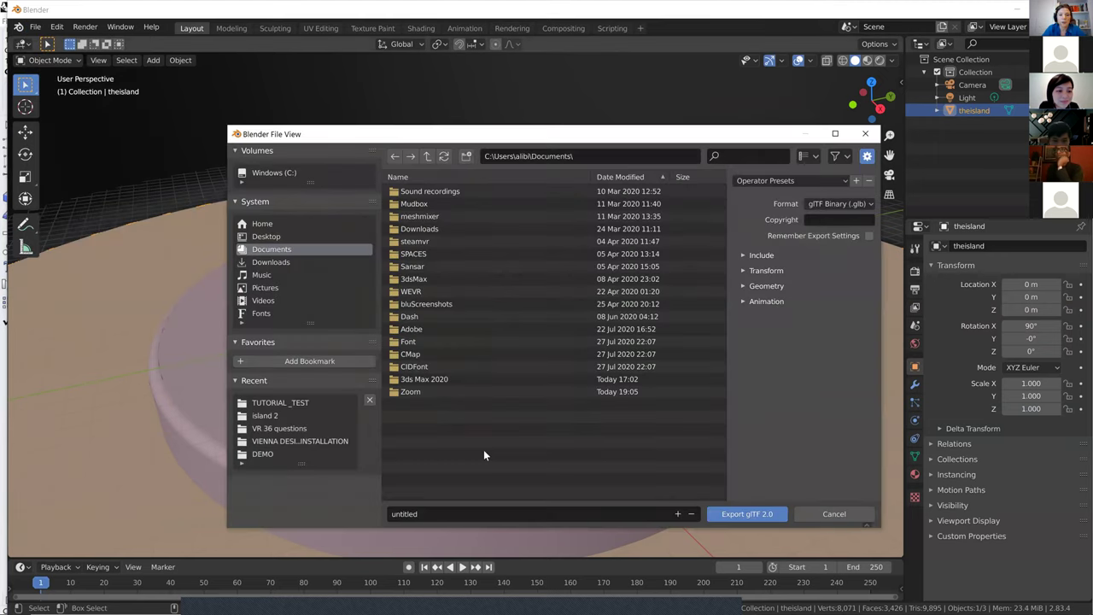
right_click(423, 444)
right_click(464, 451)
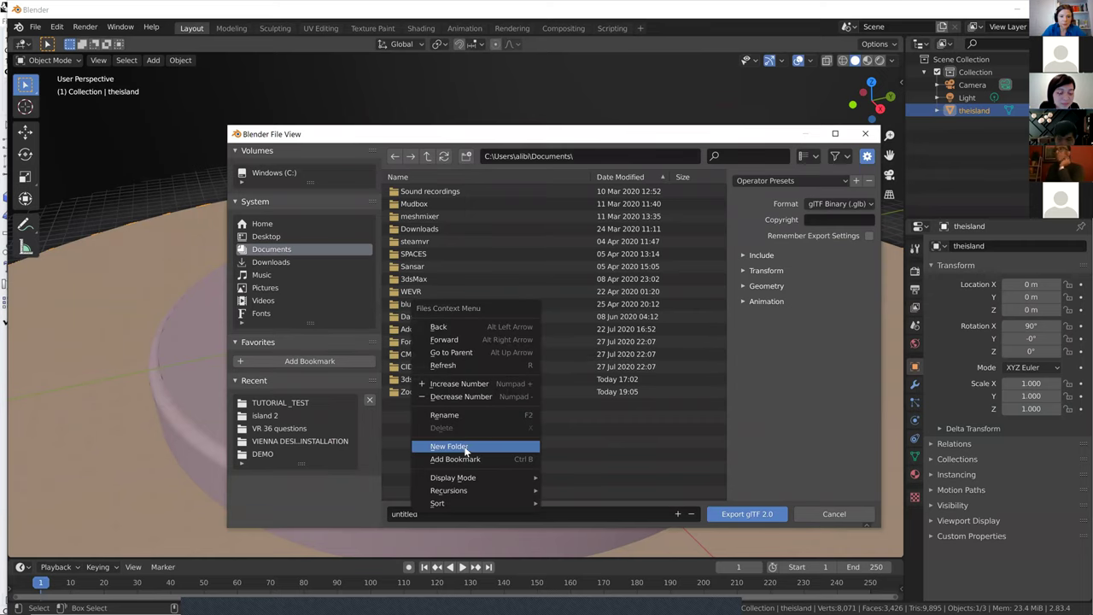
click(487, 451)
text(Tutorial hubs)
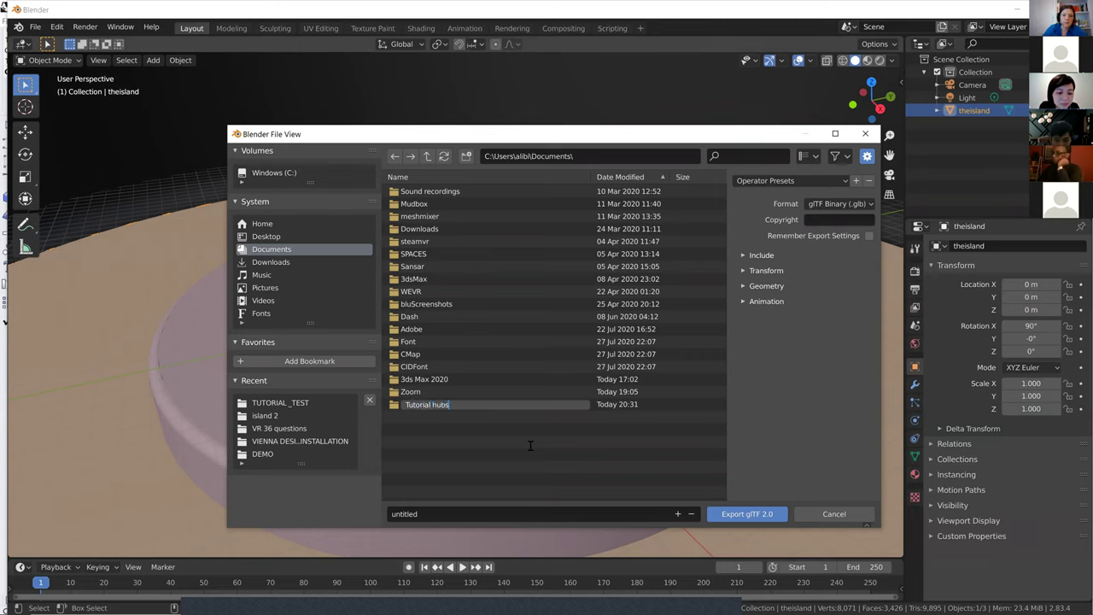
key(Return)
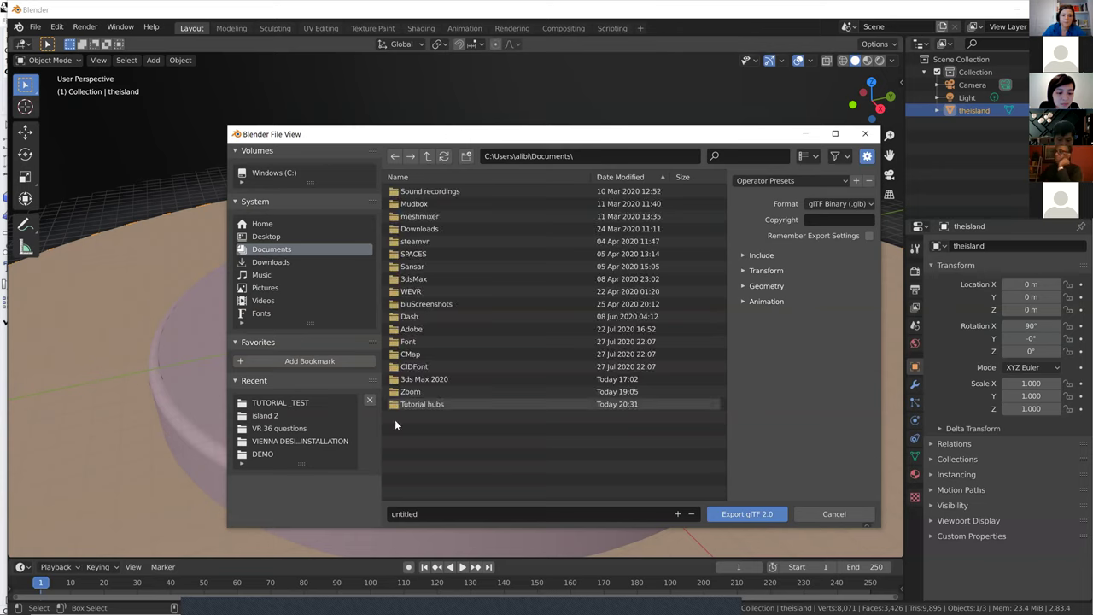
Step: Export the scene as glTF Binary (.glb) named hubs into the Tutorial hubs folder, checking the Include and Animation options
double_click(420, 405)
click(427, 515)
text(hub)
key(Return)
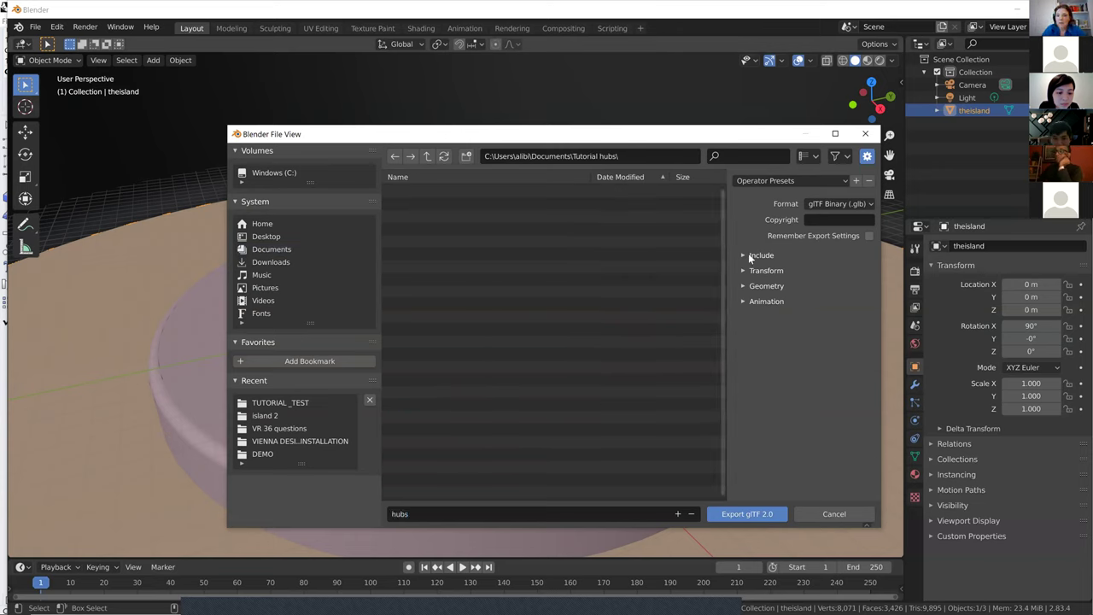
click(752, 255)
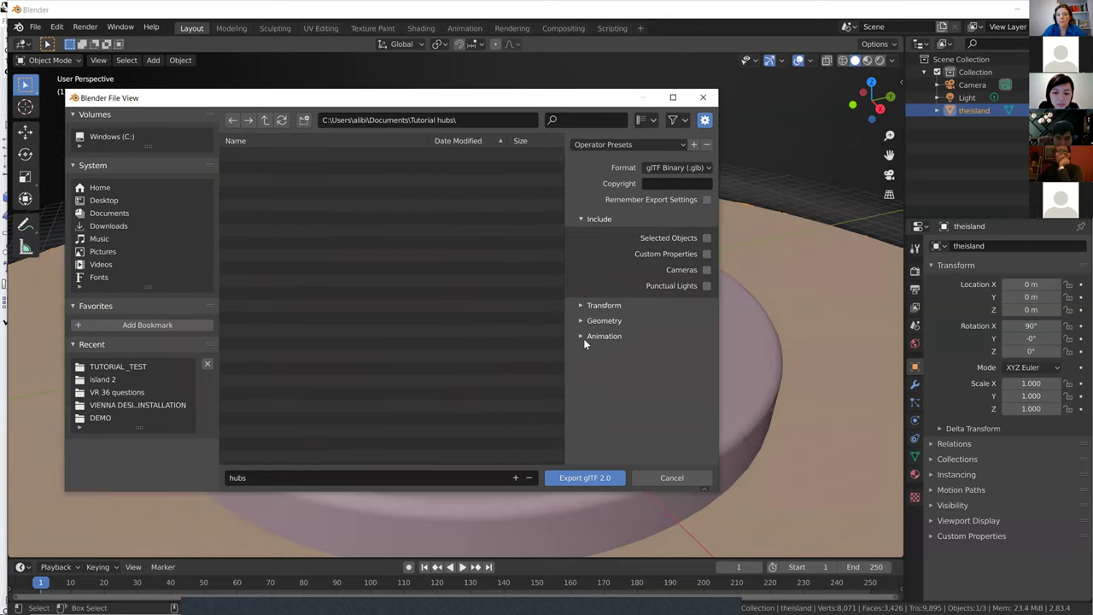
click(584, 337)
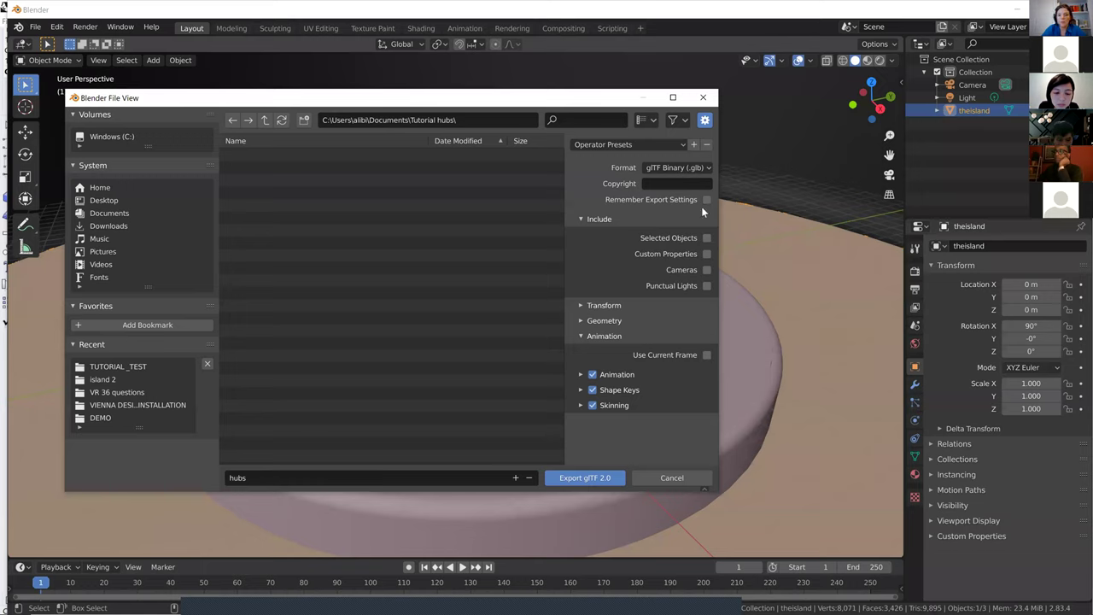
click(607, 479)
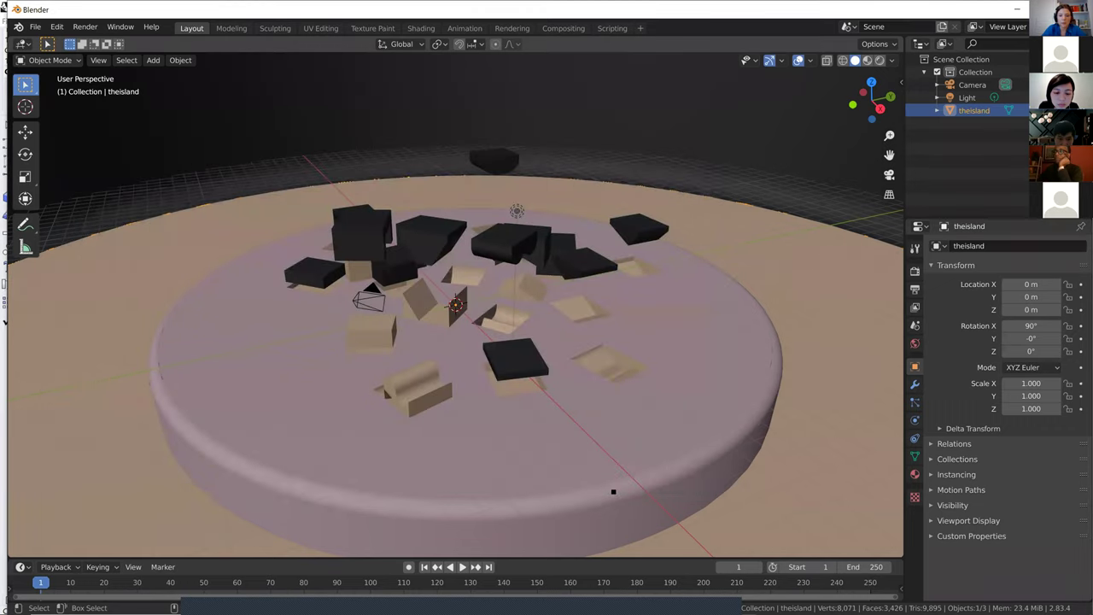
Step: Switch to the Wide Open Space project in Spoke, maximize its browser window and view the island scene from above
mouse_move(521, 602)
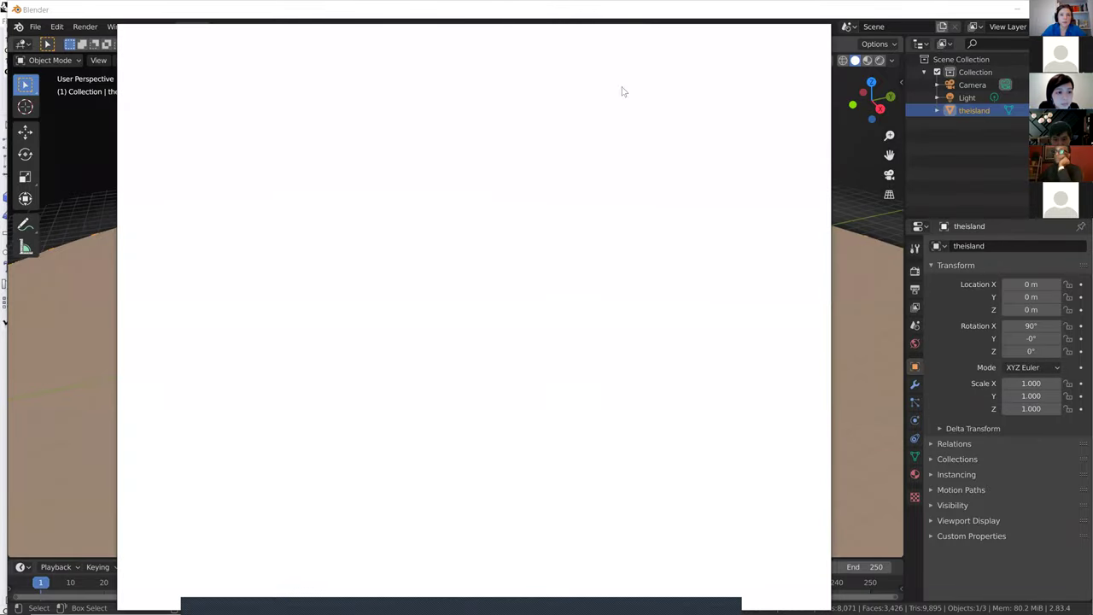
mouse_move(356, 601)
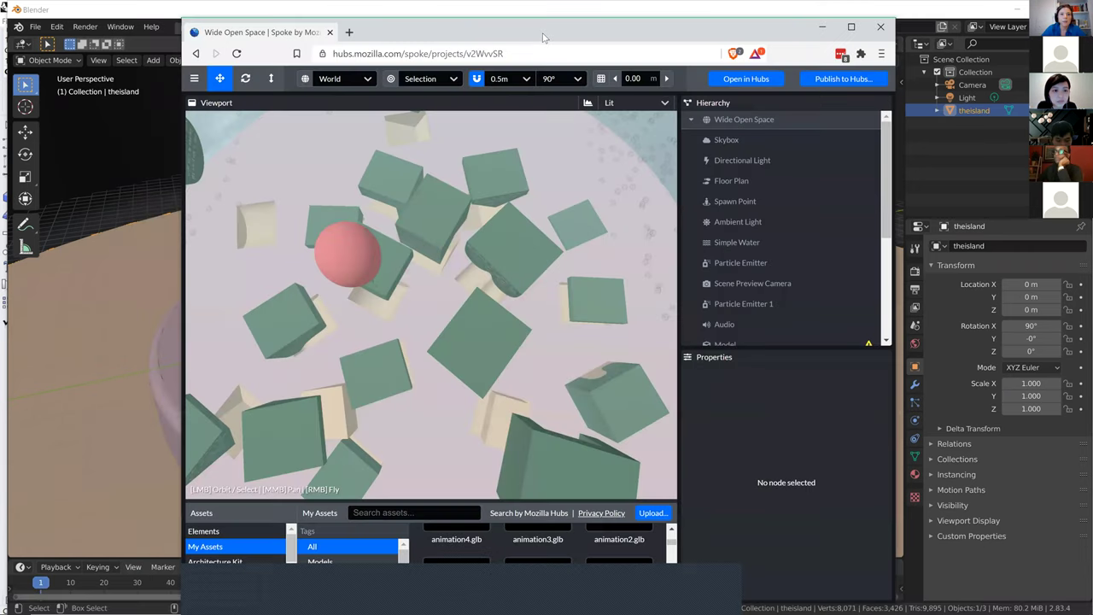
drag(543, 33, 475, 38)
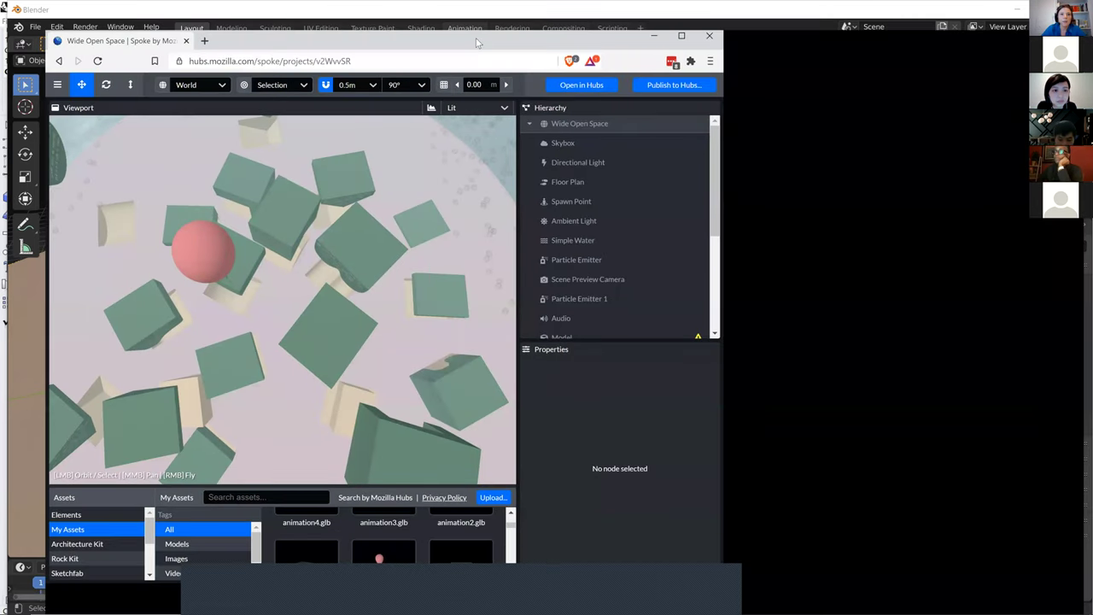
double_click(475, 38)
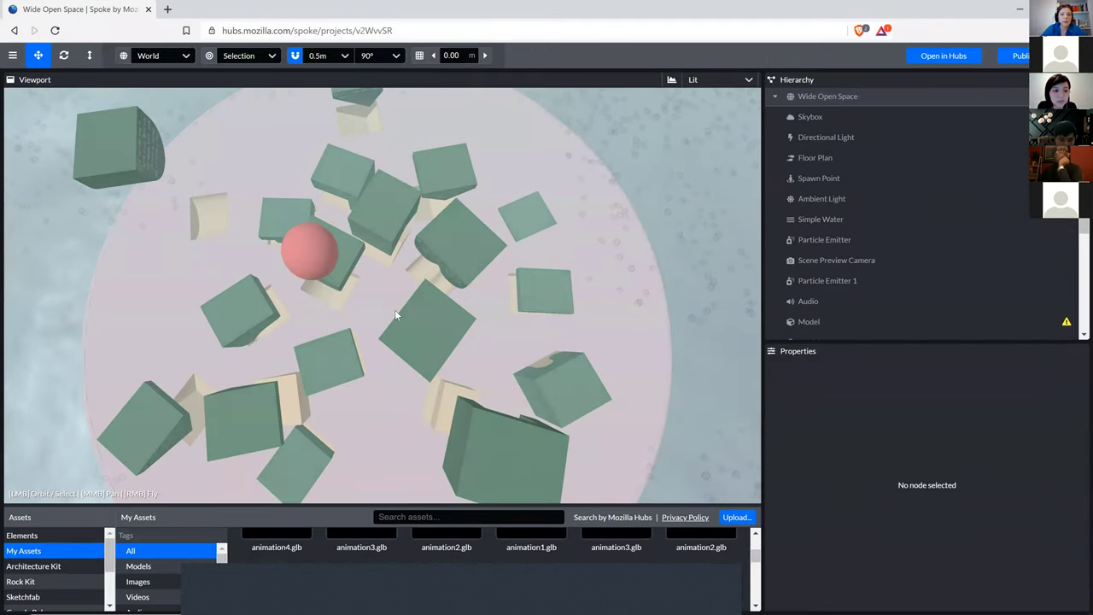
scroll(396, 331, down, 1)
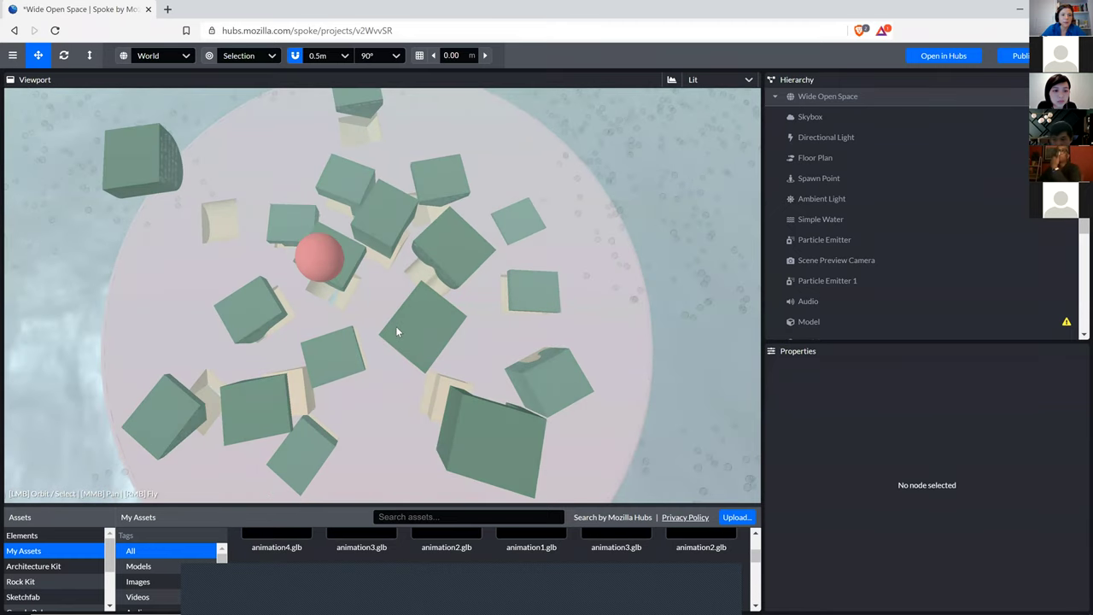
drag(395, 326, 239, 256)
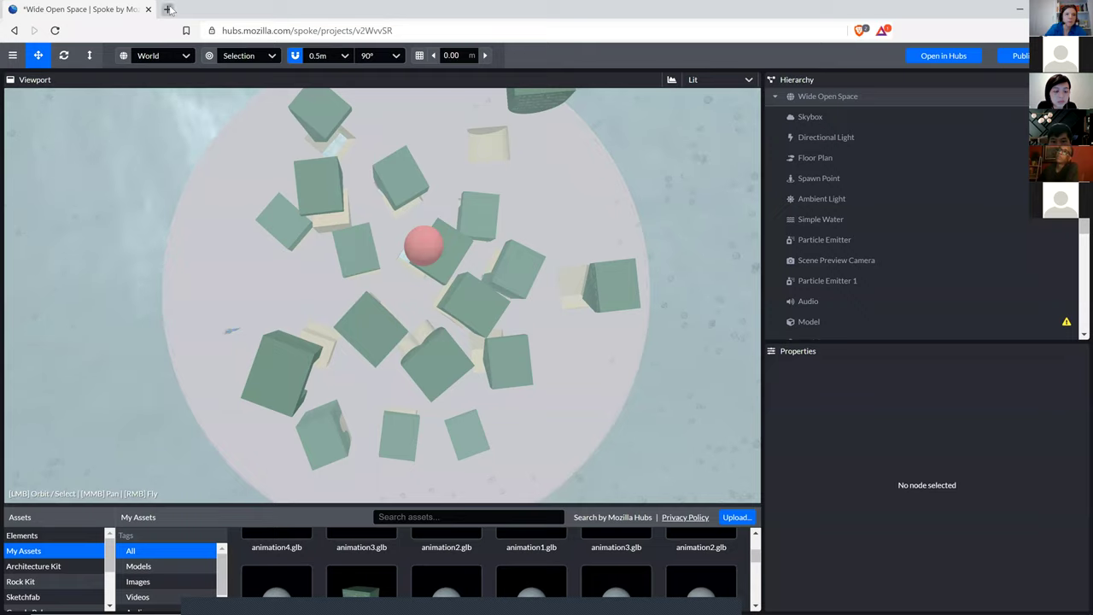
Step: Search the web for "spoke mozilla" in a new browser tab and open the Spoke by Mozilla site
click(169, 8)
text(spoke)
key(Delete)
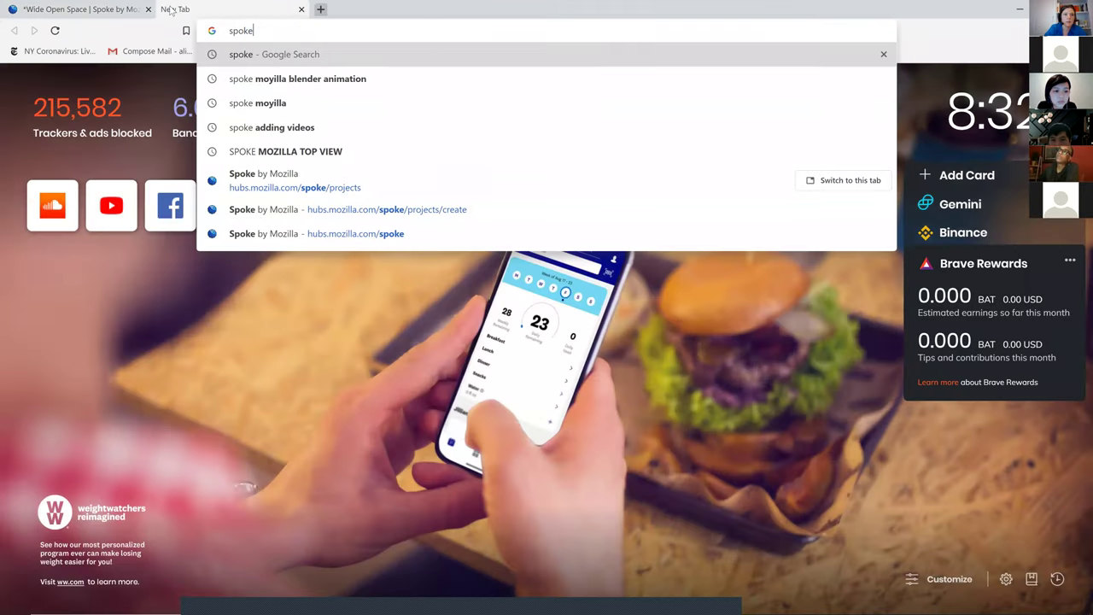
text(moyzil)
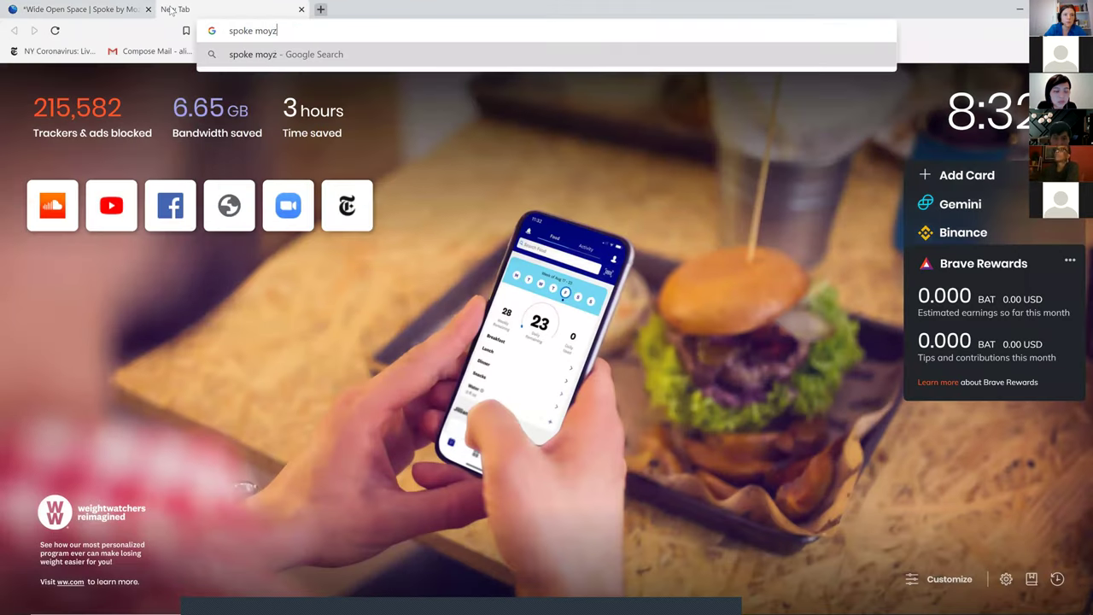
key(BackSpace)
key(BackSpace)
key(BackSpace)
key(BackSpace)
text(zilla)
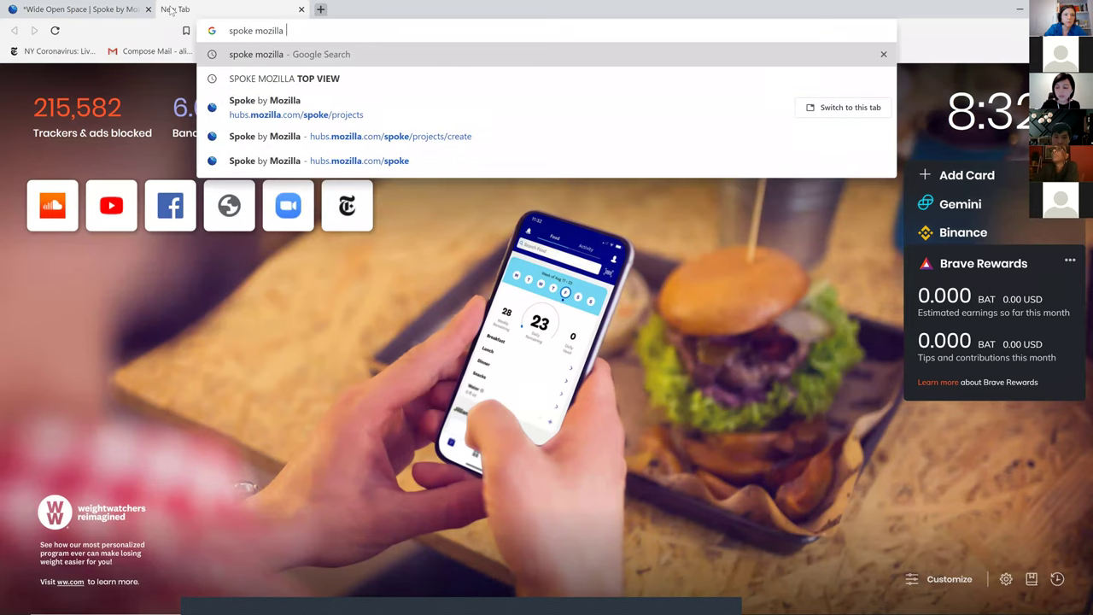
key(Return)
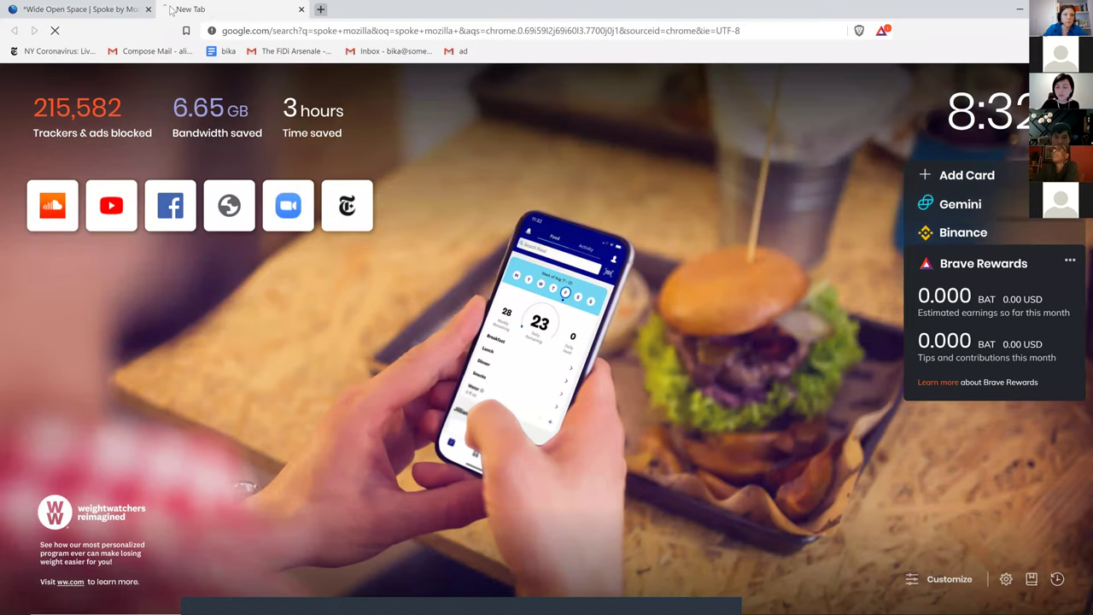
click(170, 176)
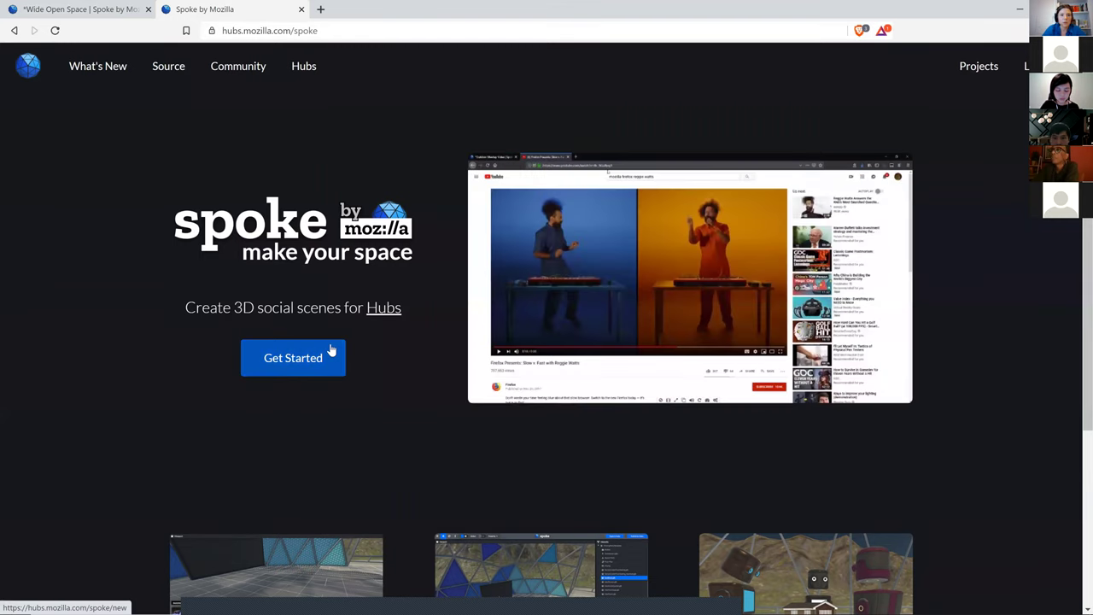
Step: Start a new Spoke project from the Wide Open Space template after looking through the available scene templates
click(330, 351)
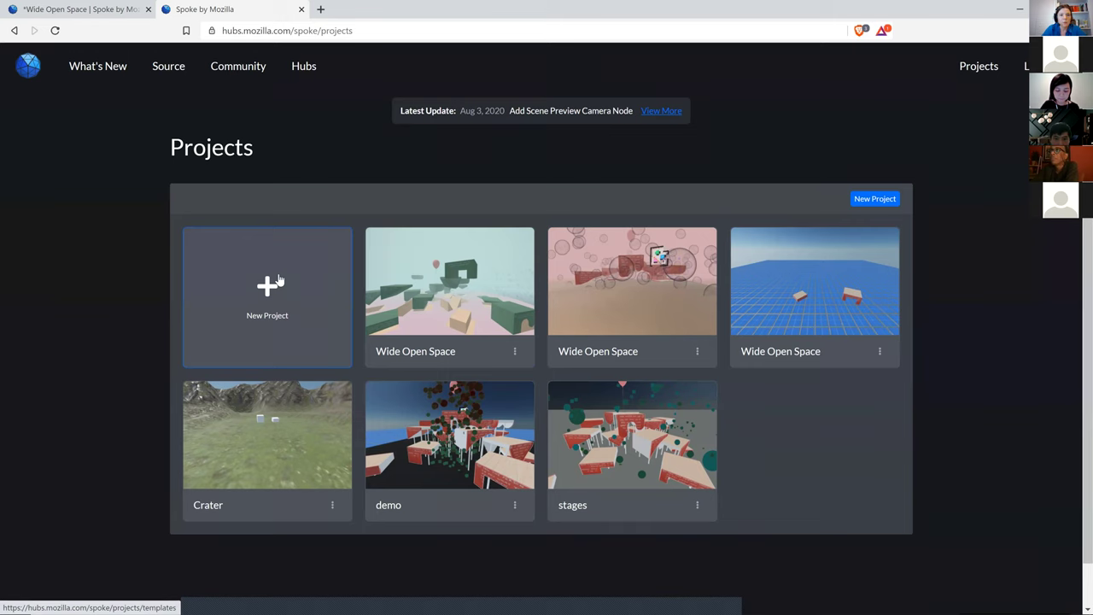
click(279, 280)
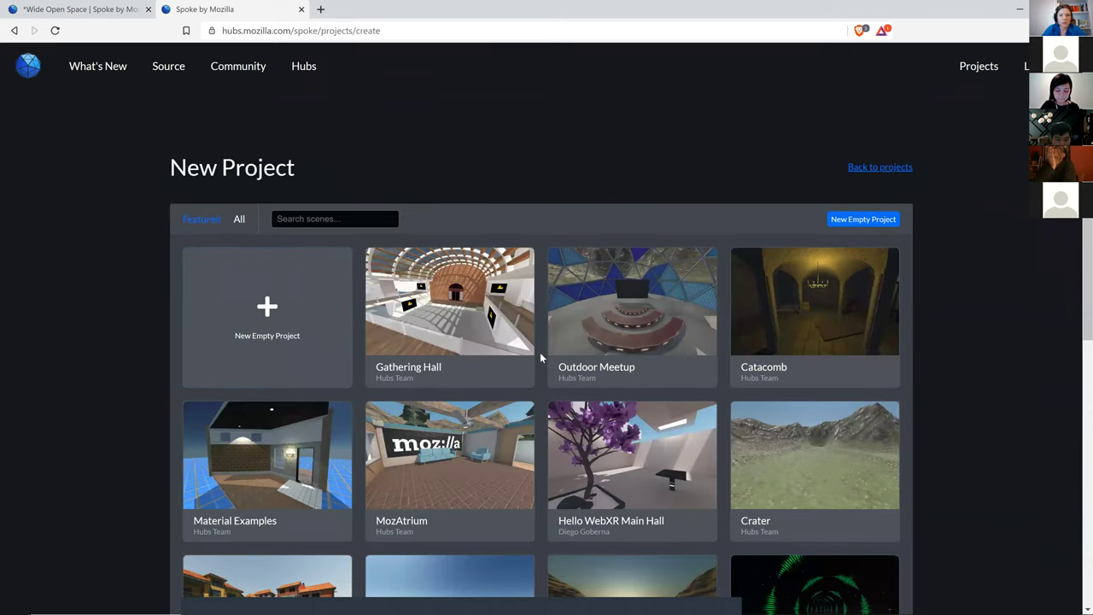
scroll(684, 357, down, 1)
scroll(841, 390, down, 2)
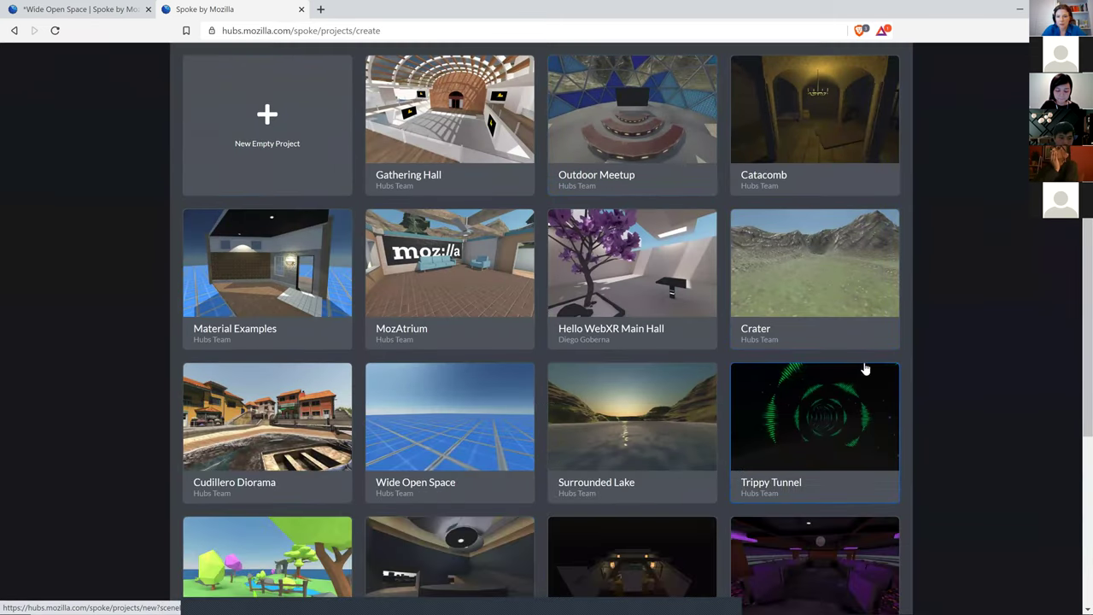
scroll(777, 383, down, 2)
scroll(789, 366, up, 2)
scroll(455, 382, down, 1)
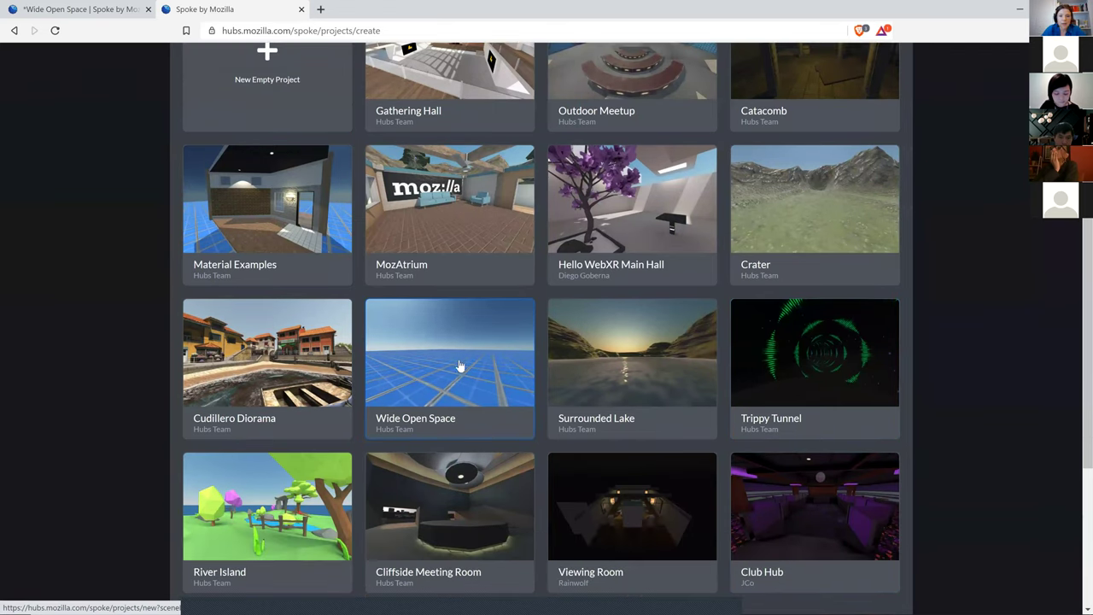
scroll(506, 503, up, 1)
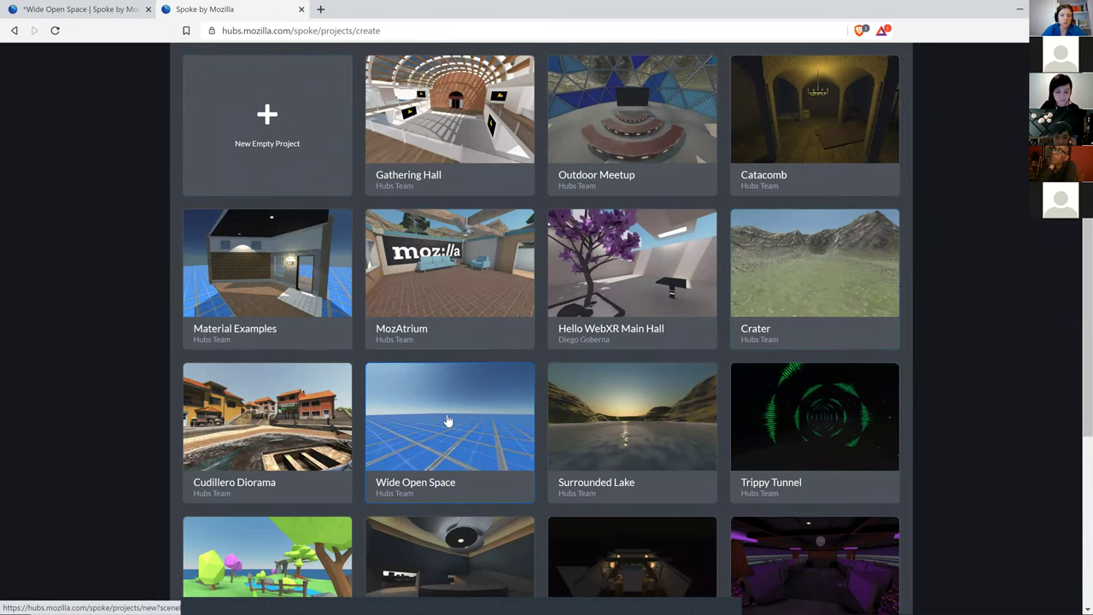
scroll(448, 420, down, 1)
click(450, 346)
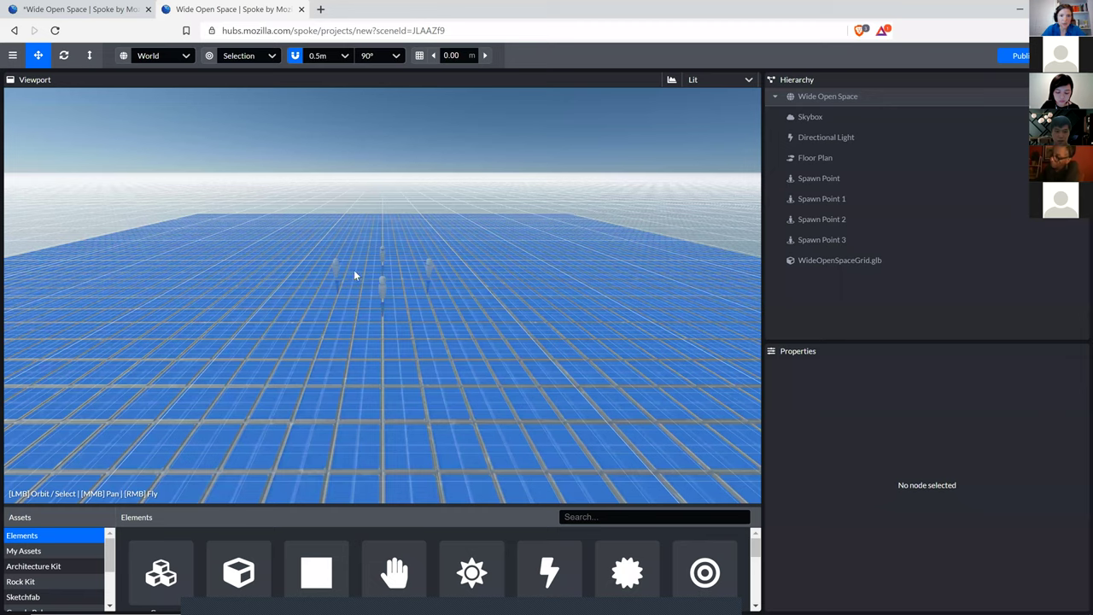
Step: Inspect the scene's spawn points and delete Spawn Point 1, Spawn Point 2 and Spawn Point 3, keeping only the first one
scroll(381, 270, up, 4)
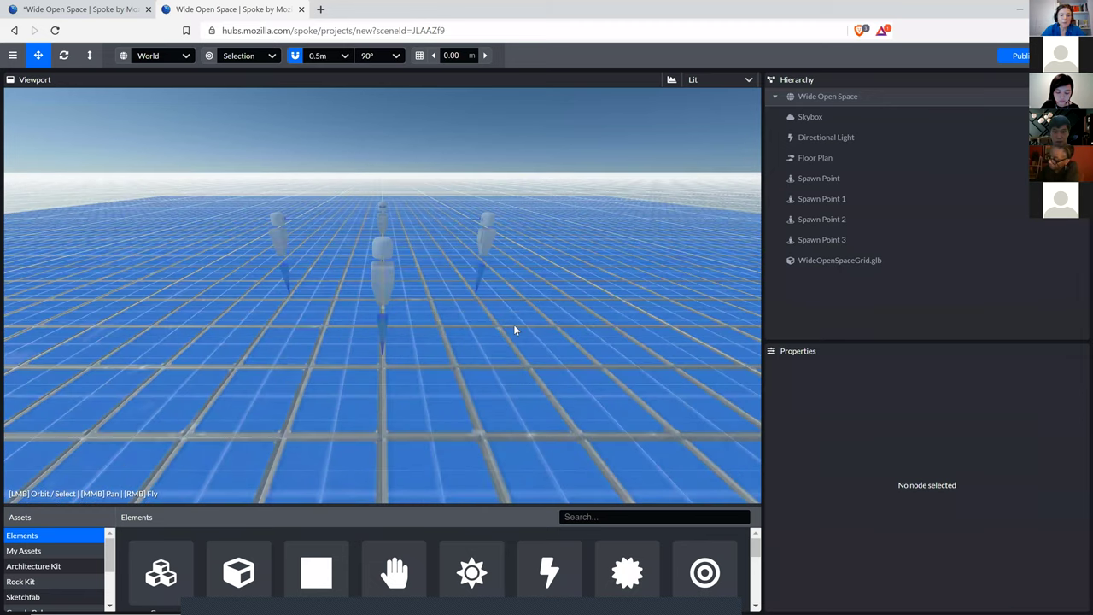
scroll(539, 344, down, 2)
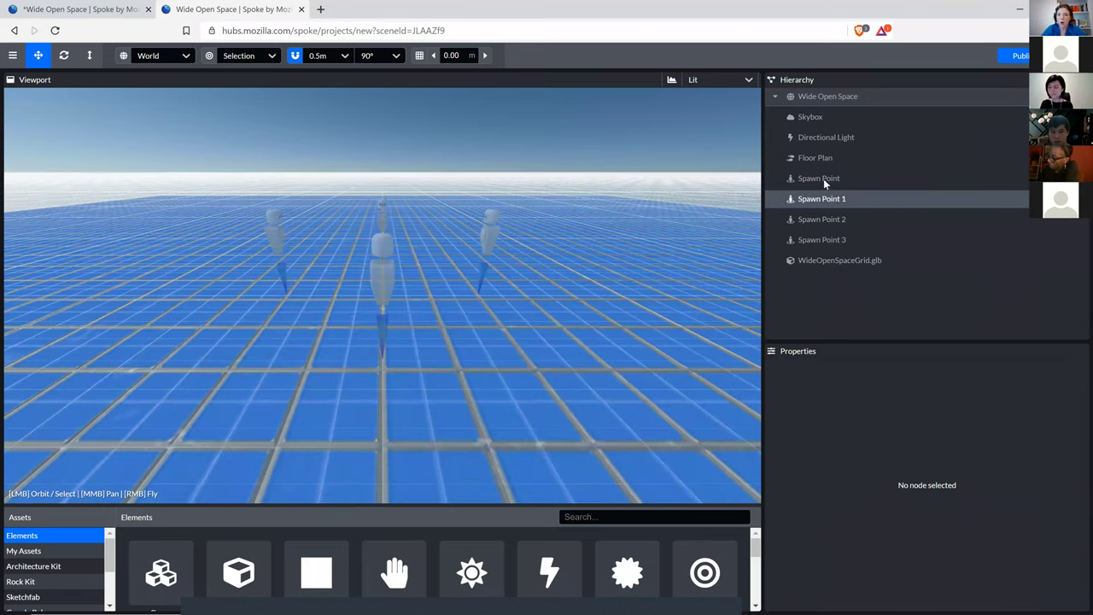
drag(487, 312, 551, 329)
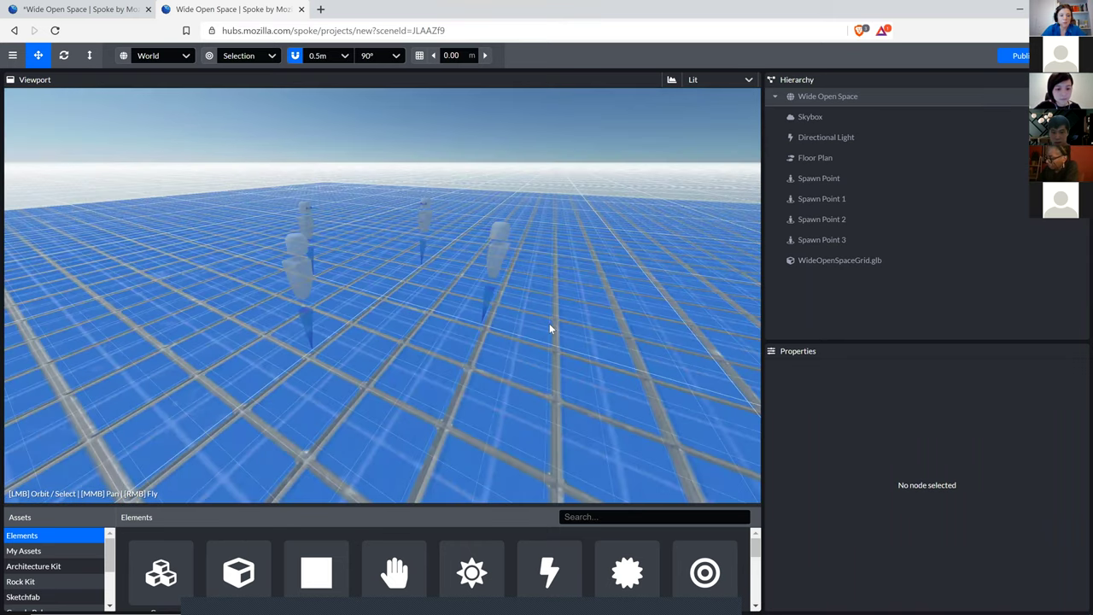
click(822, 180)
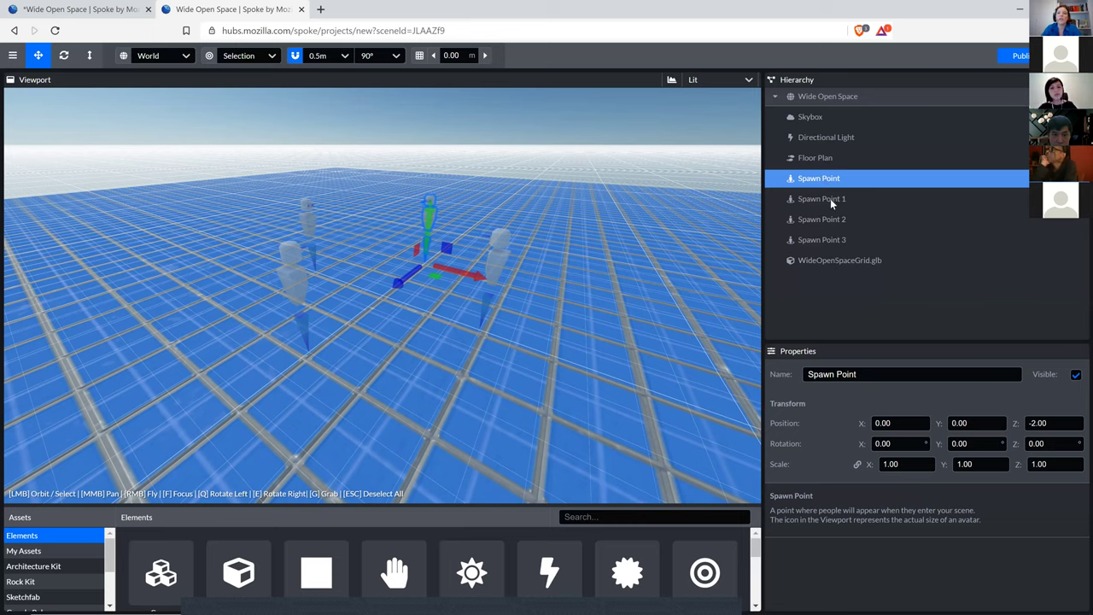
click(831, 200)
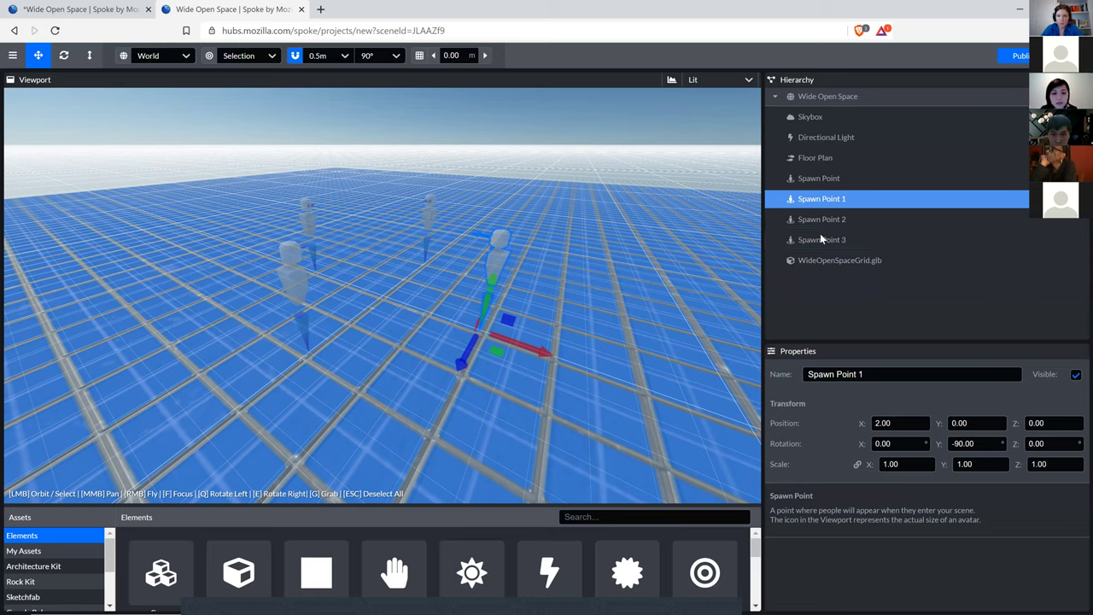
click(815, 119)
click(820, 198)
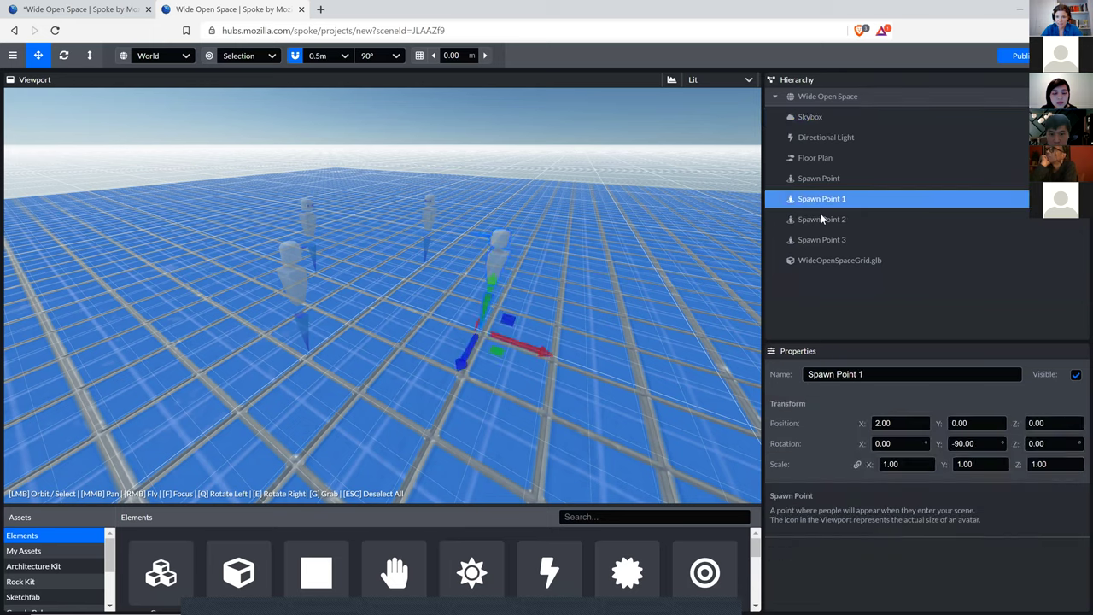
click(826, 223)
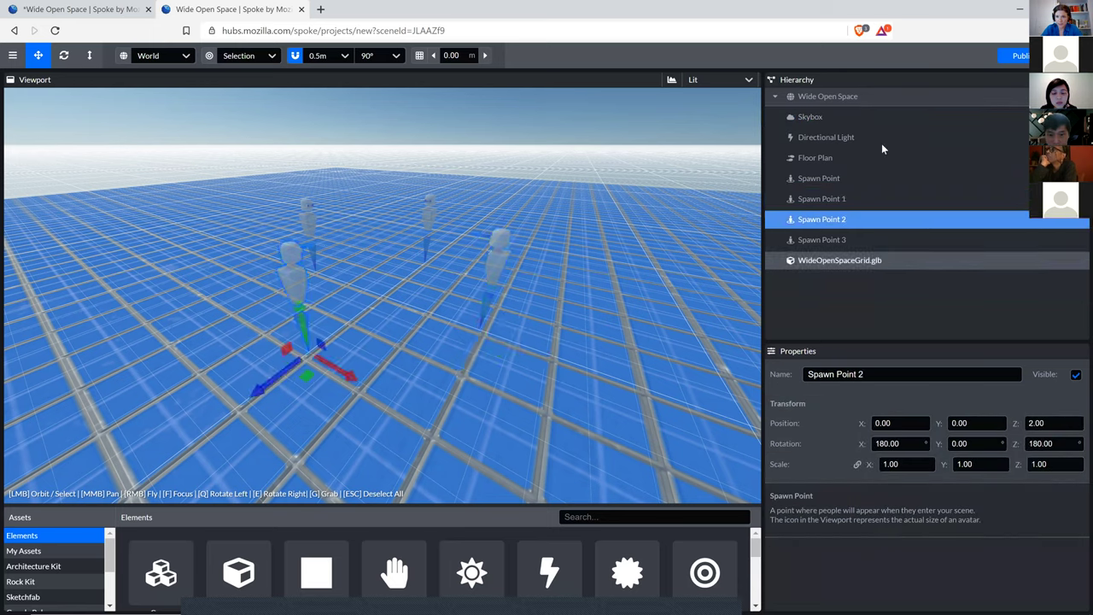
click(826, 237)
shift+click(833, 215)
shift+click(832, 201)
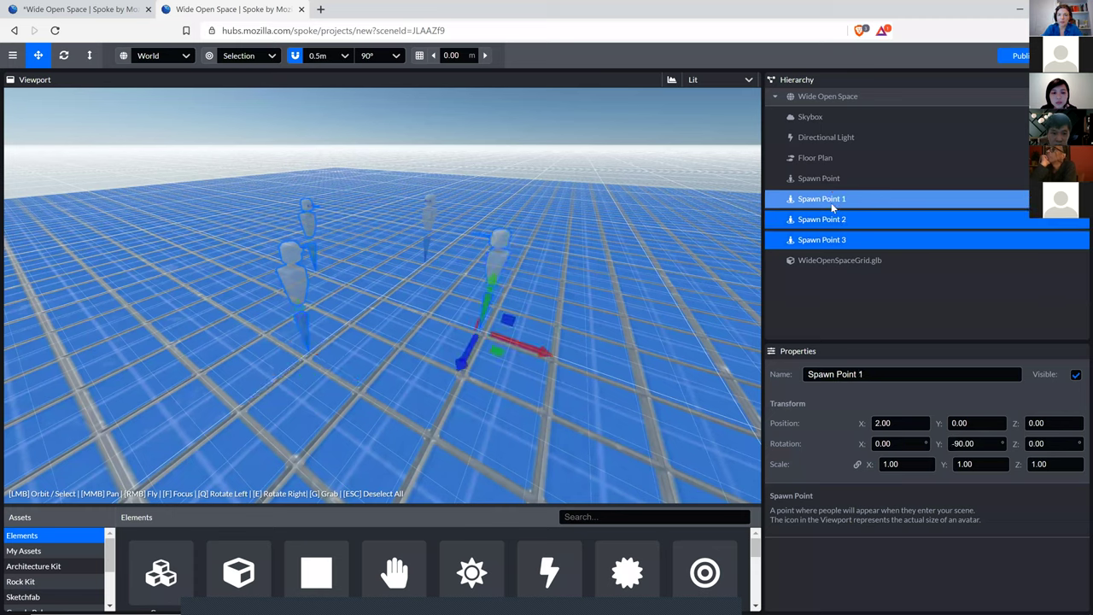
key(Delete)
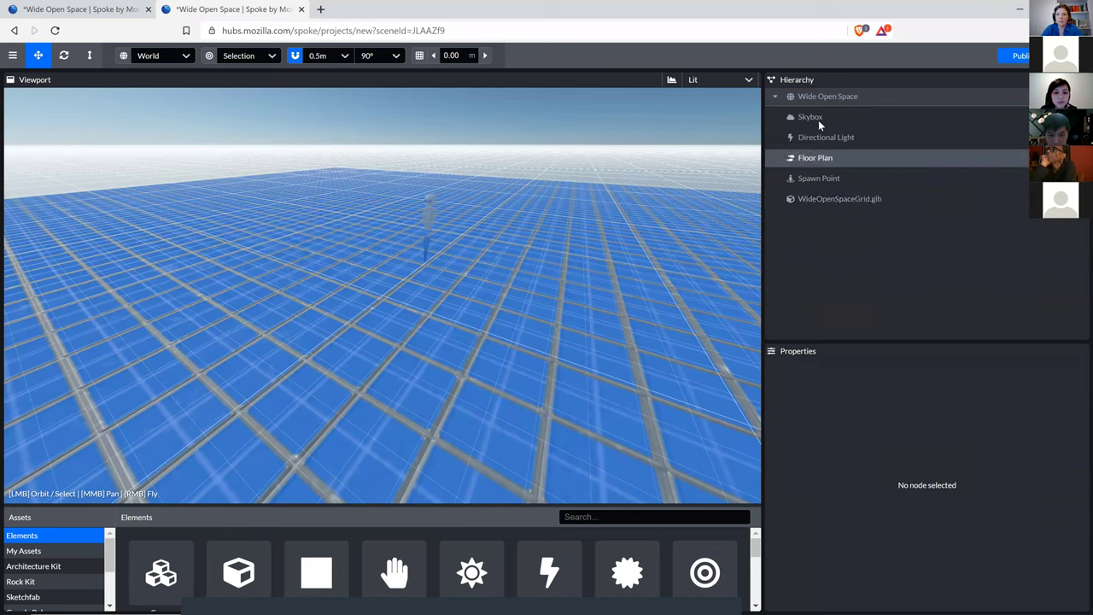
Step: Select the Wide Open Space root node, enlarge the assets area and look through the Architecture Kit pieces
click(826, 98)
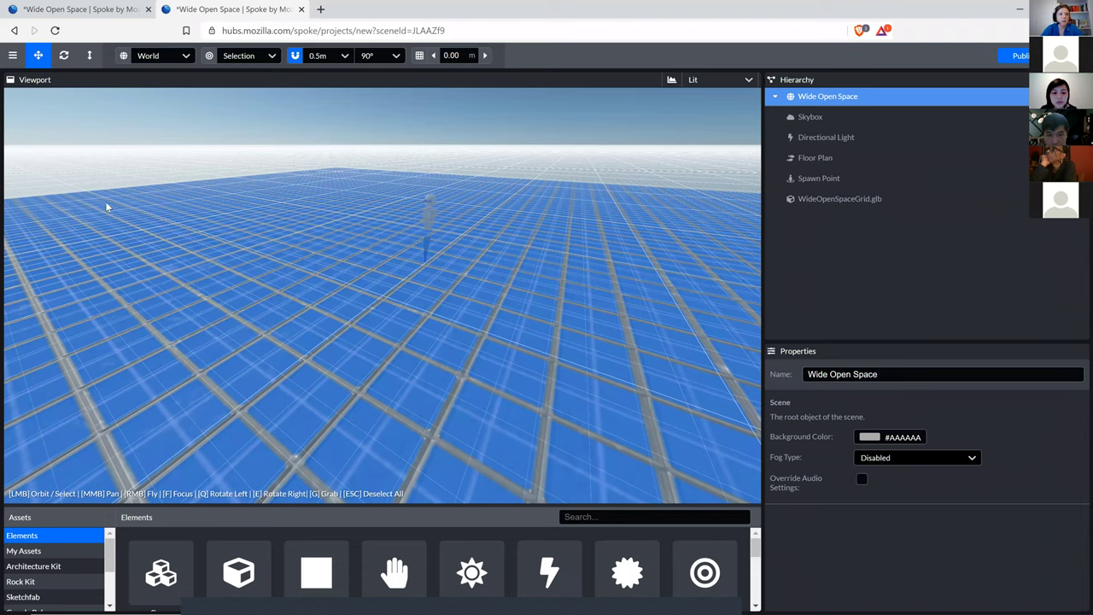
drag(179, 507, 111, 421)
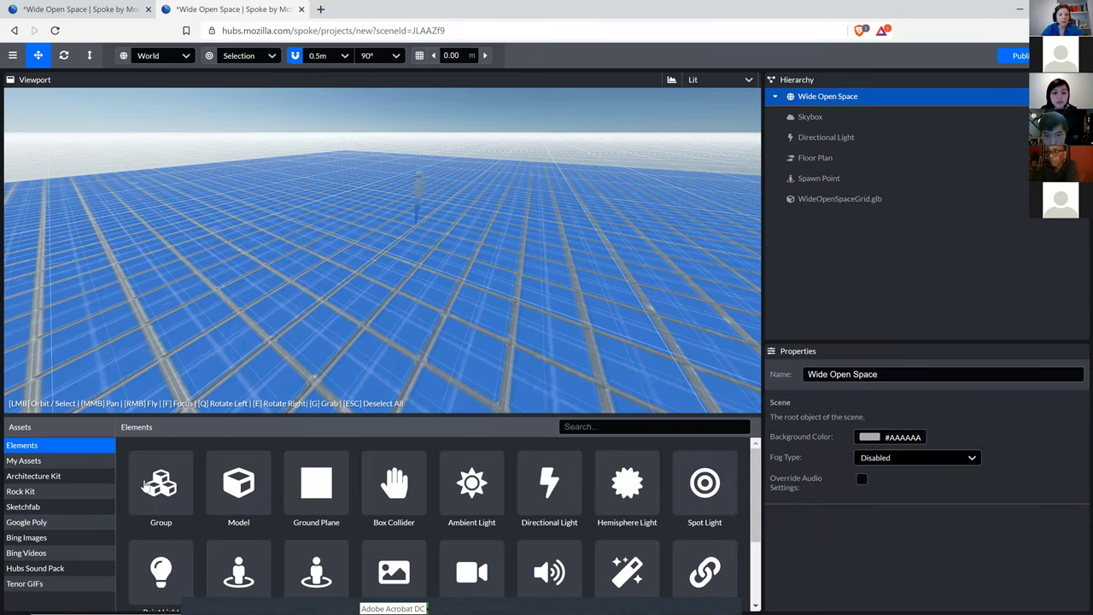
click(59, 476)
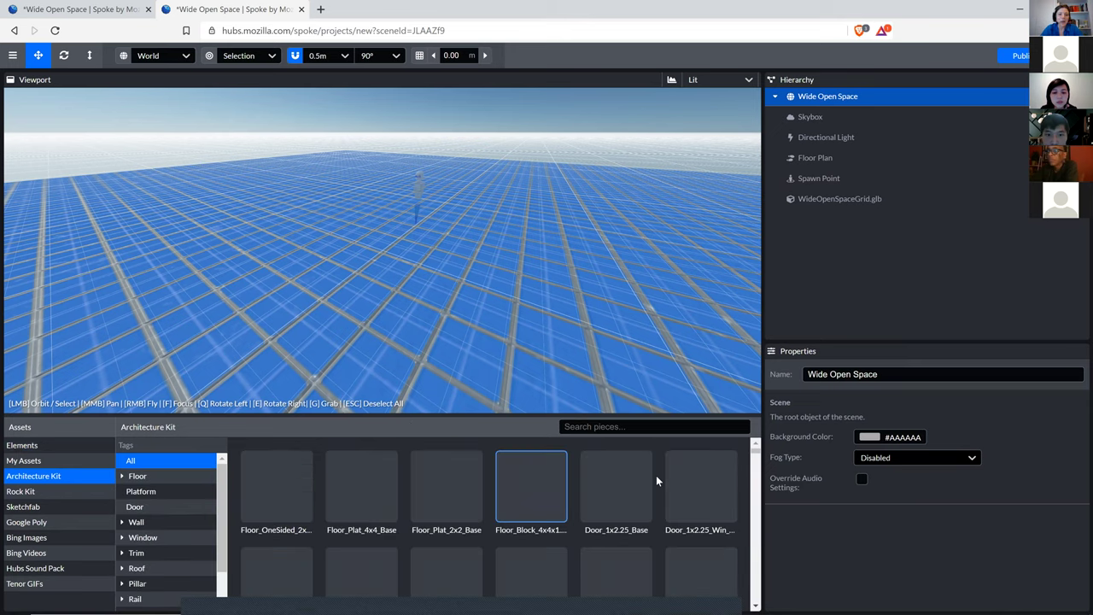
scroll(620, 515, down, 5)
scroll(631, 517, down, 12)
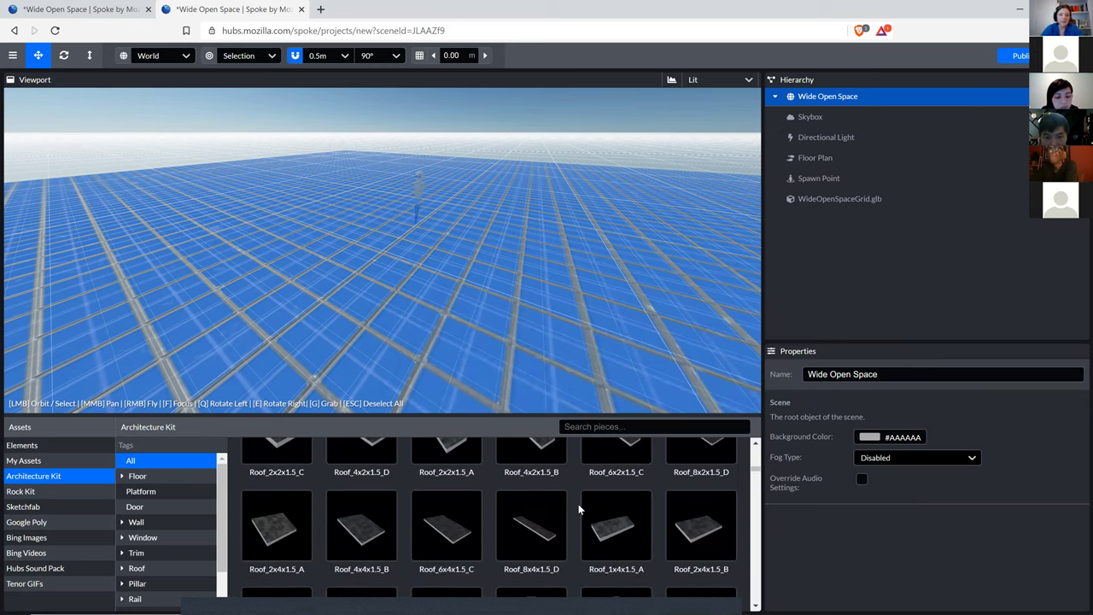
scroll(598, 504, down, 10)
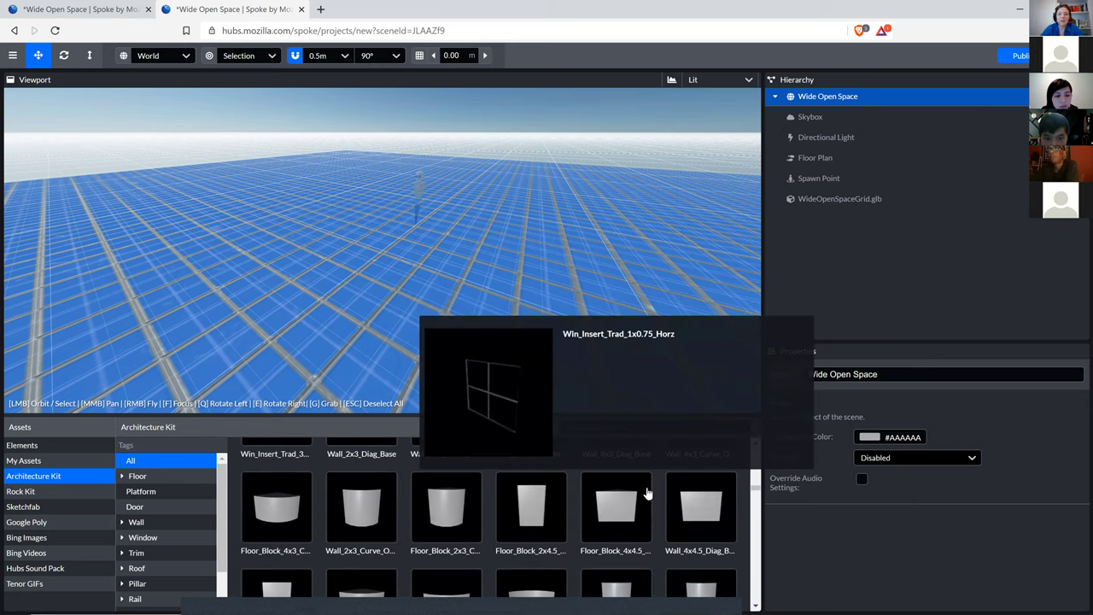
scroll(632, 499, down, 10)
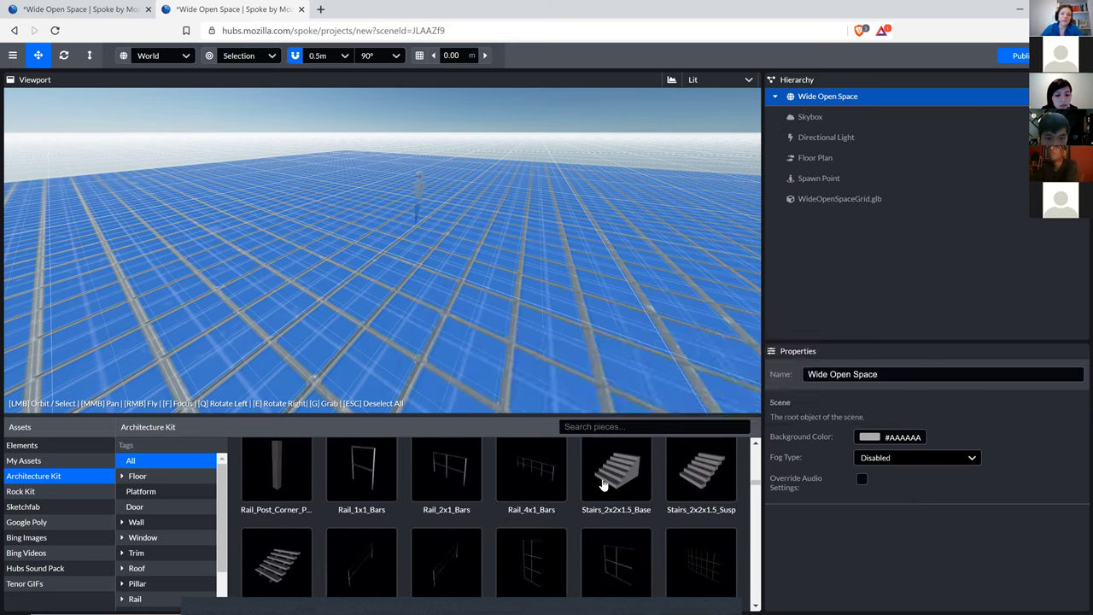
mouse_move(652, 498)
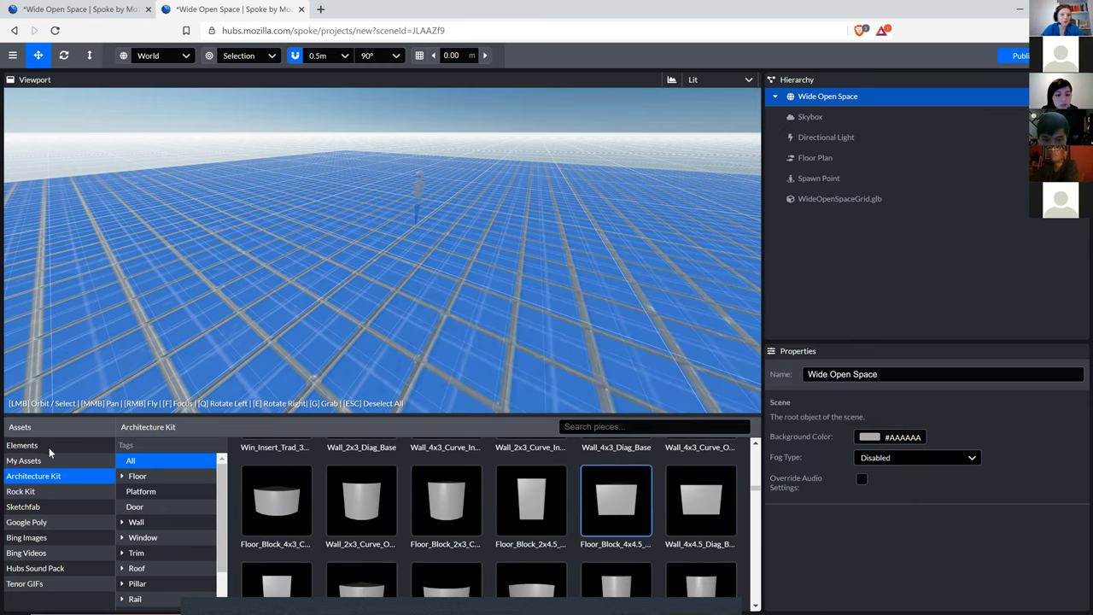
Step: Look through the uploaded models in My Assets and filter them by images, videos and audio before showing all
click(48, 446)
click(47, 462)
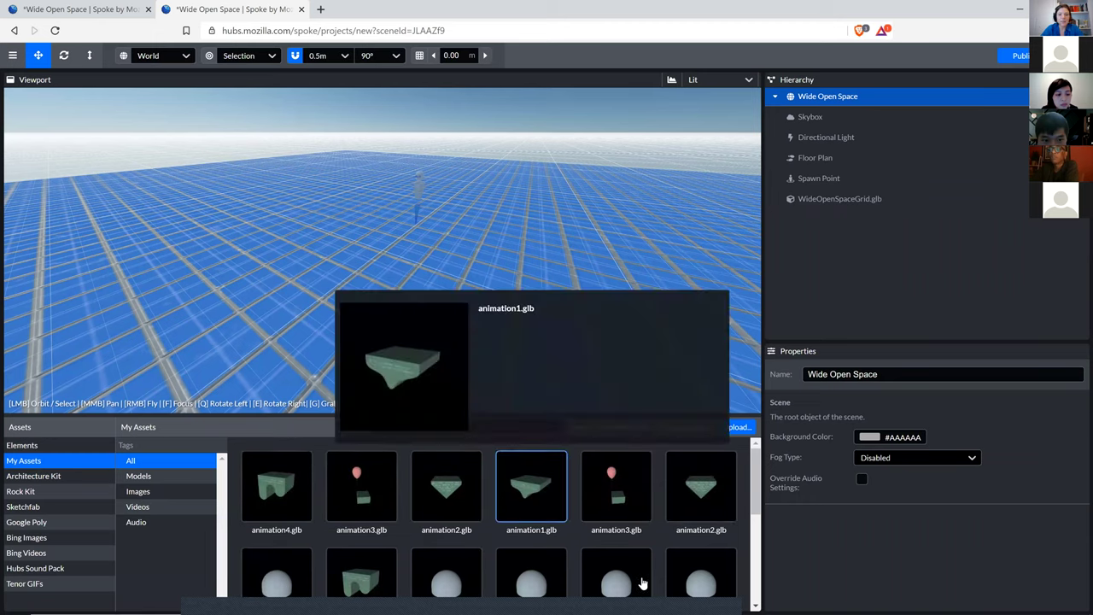
mouse_move(684, 494)
scroll(683, 494, down, 10)
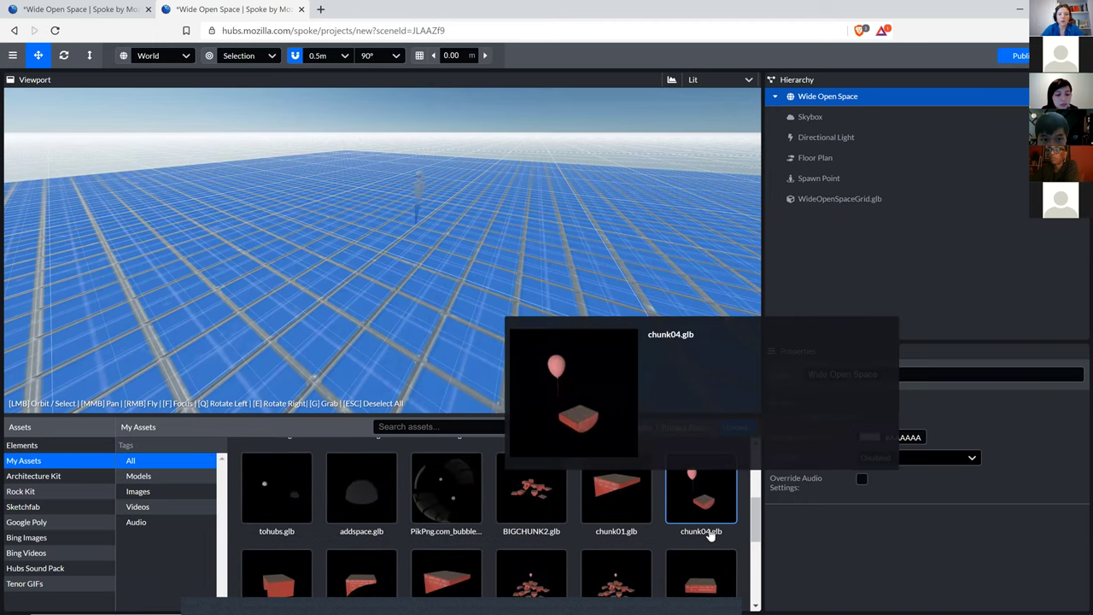
scroll(706, 561, up, 10)
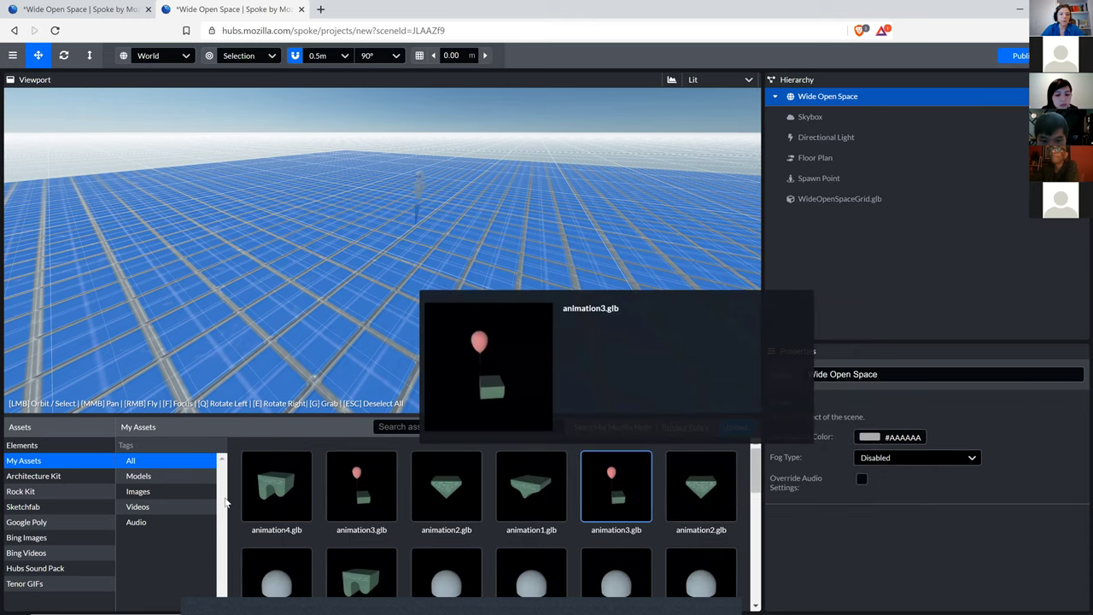
click(150, 491)
click(151, 507)
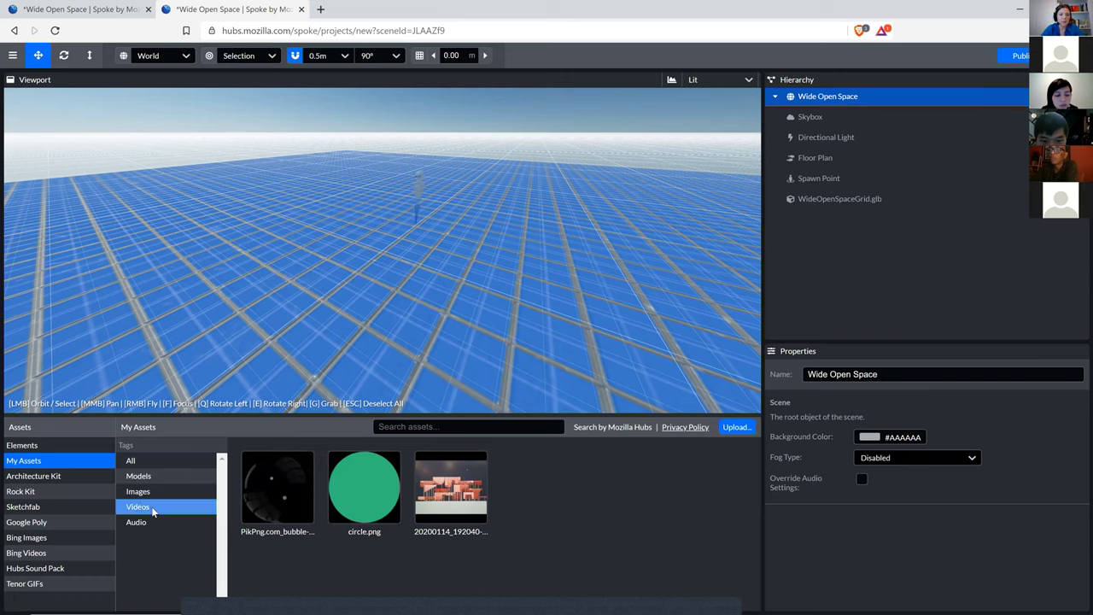
click(155, 519)
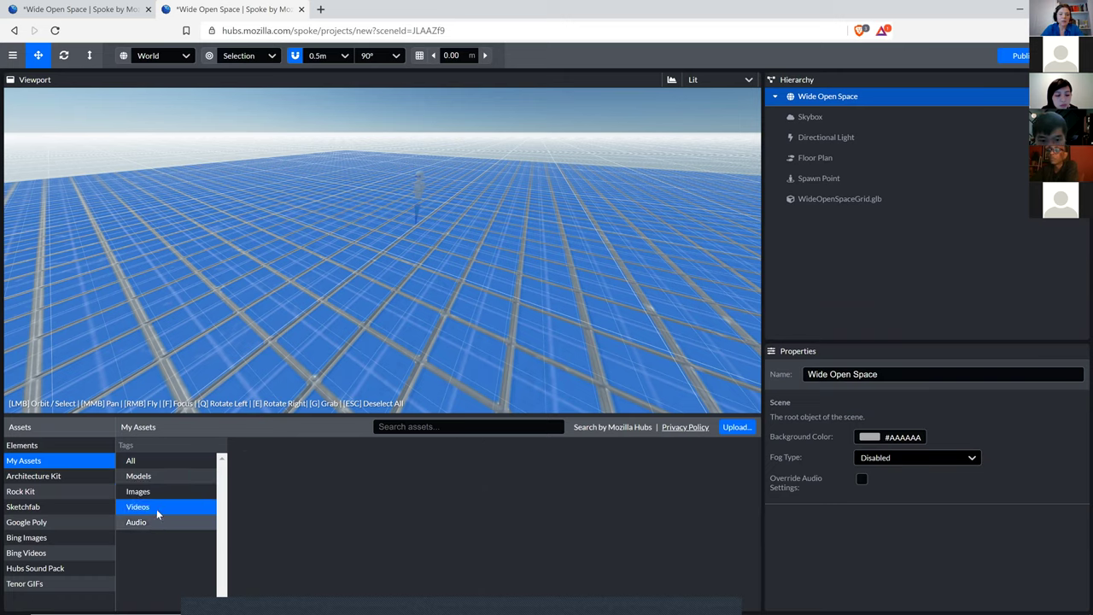
click(156, 458)
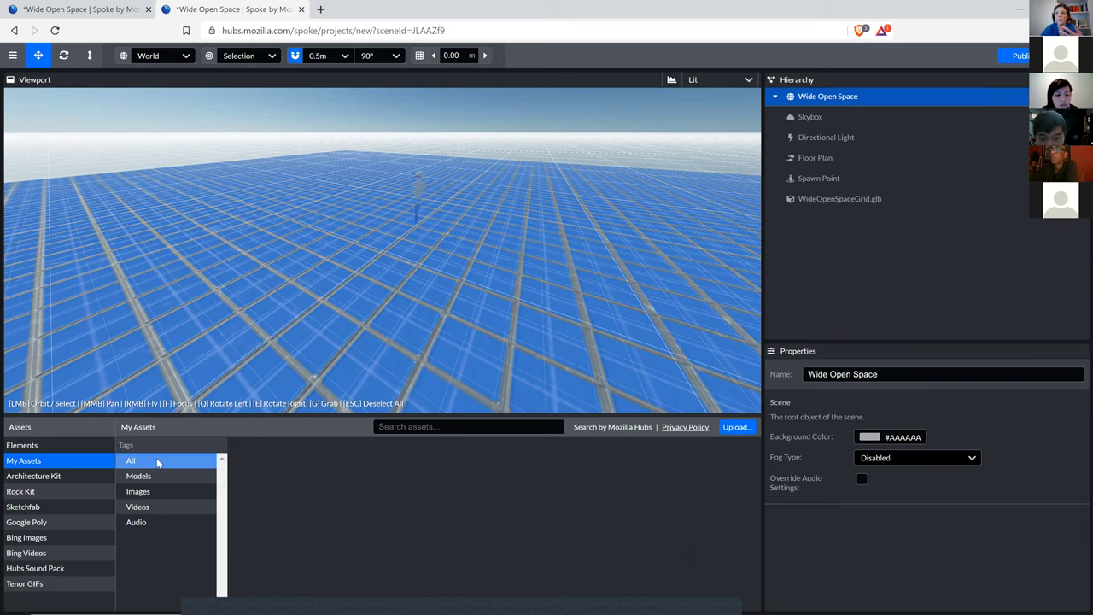
Step: Show the Elements assets and open the TUTORIAL_TEST folder from the Desktop in File Explorer
click(82, 444)
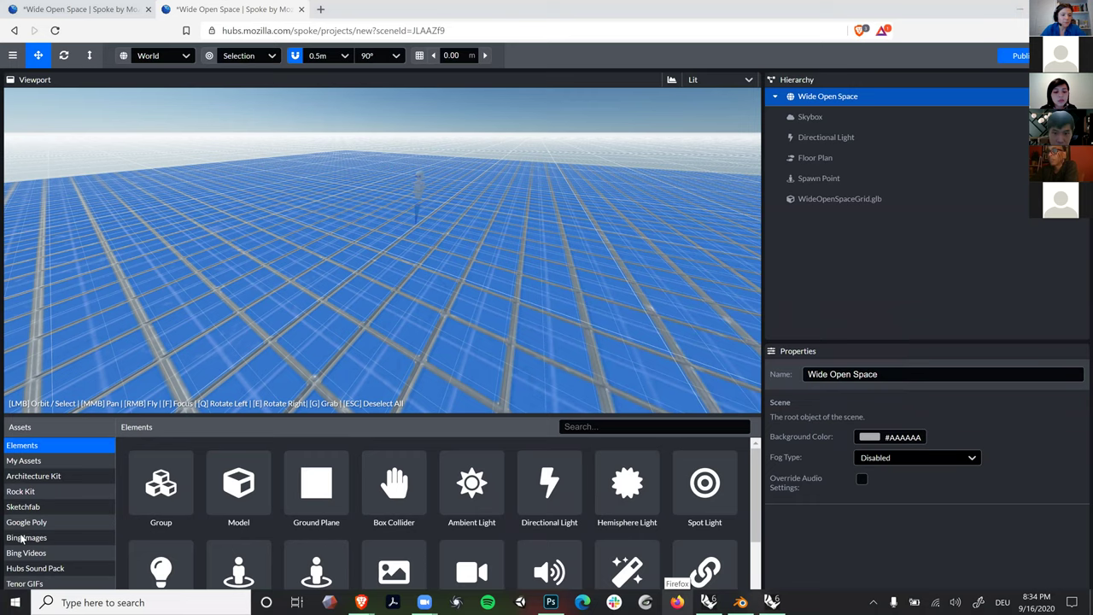
click(14, 603)
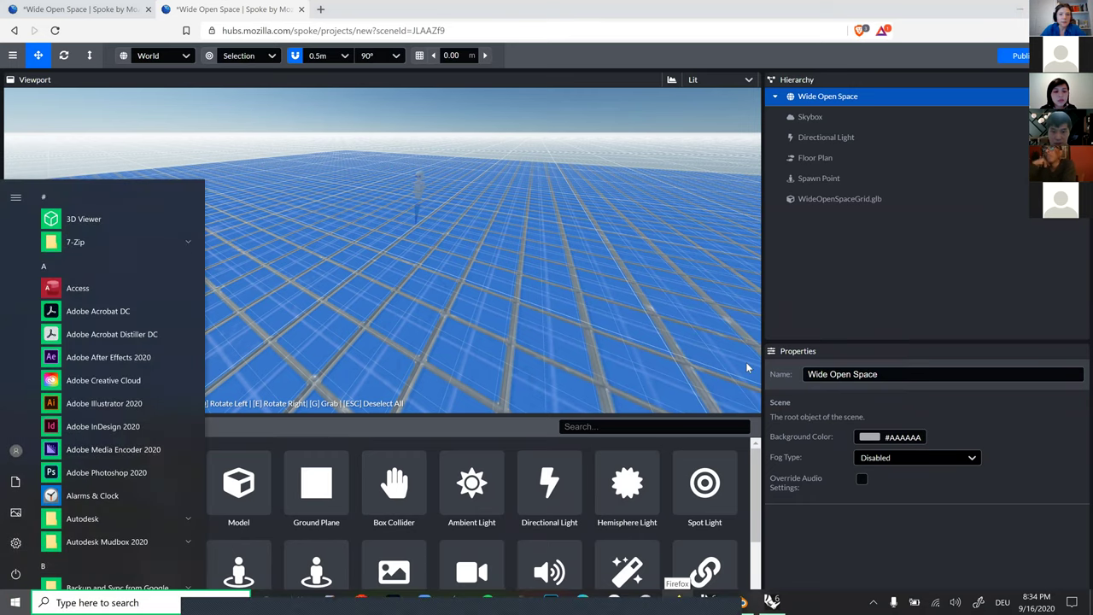
key(super+e)
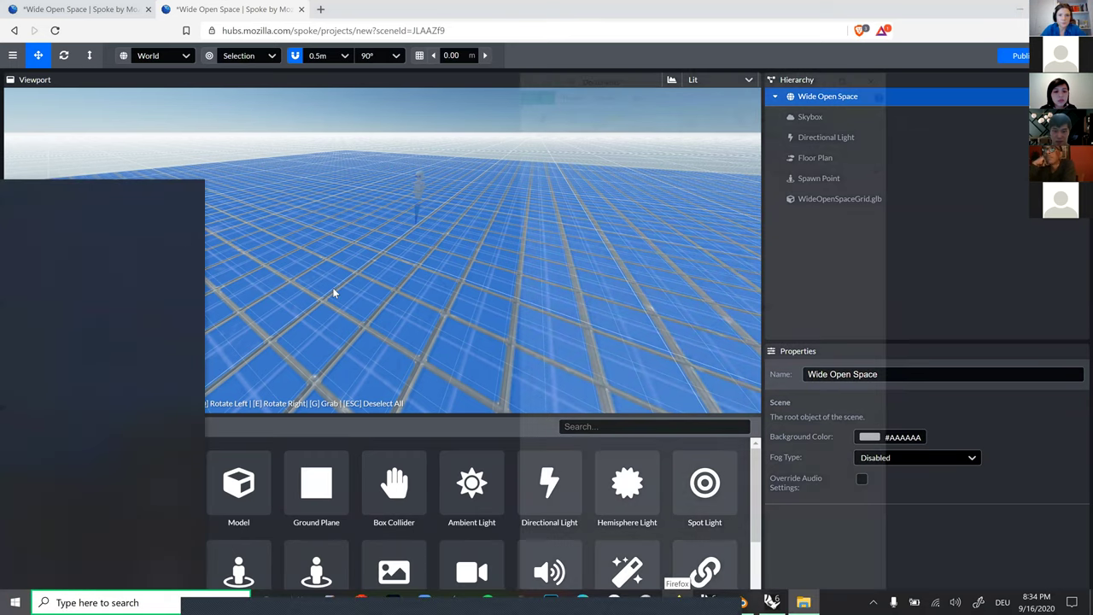
click(558, 207)
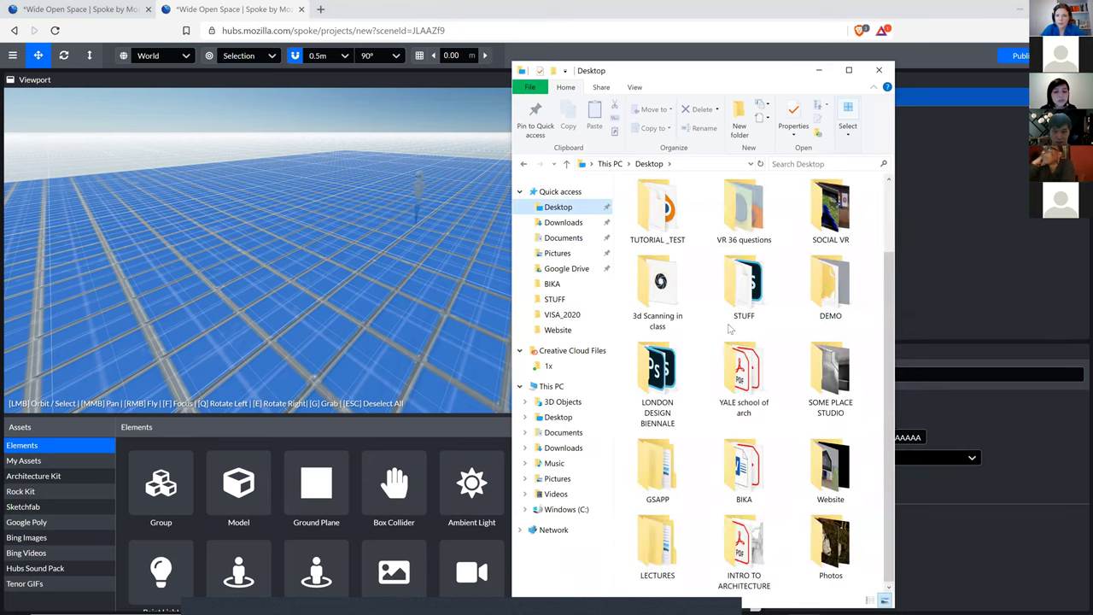
scroll(731, 328, up, 2)
double_click(675, 308)
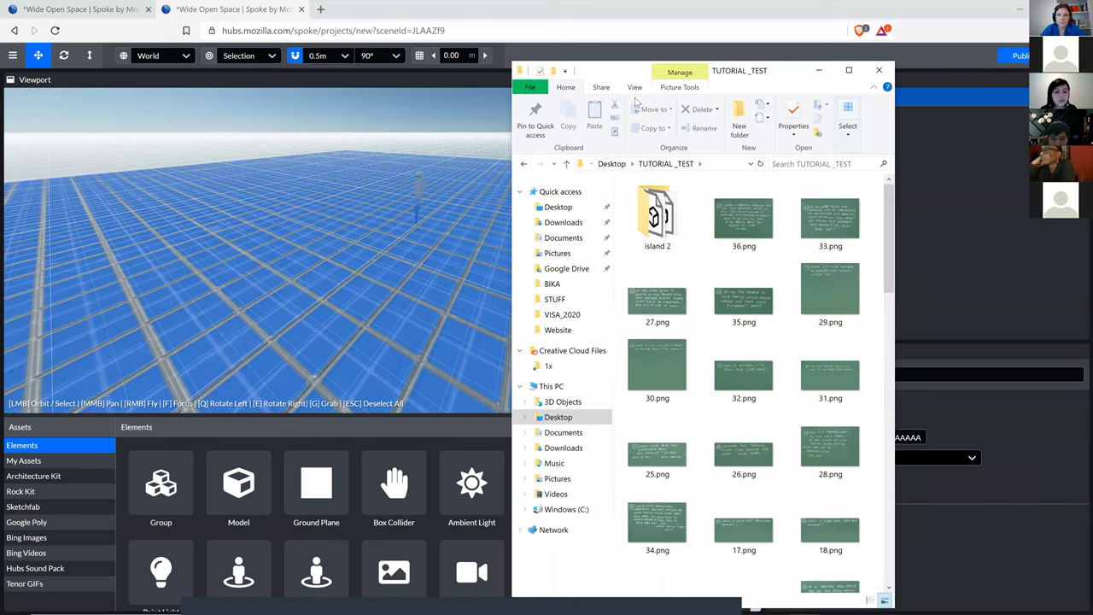
Step: Go back to the Desktop folder and widen and reposition the File Explorer window over the browser
click(665, 86)
click(558, 206)
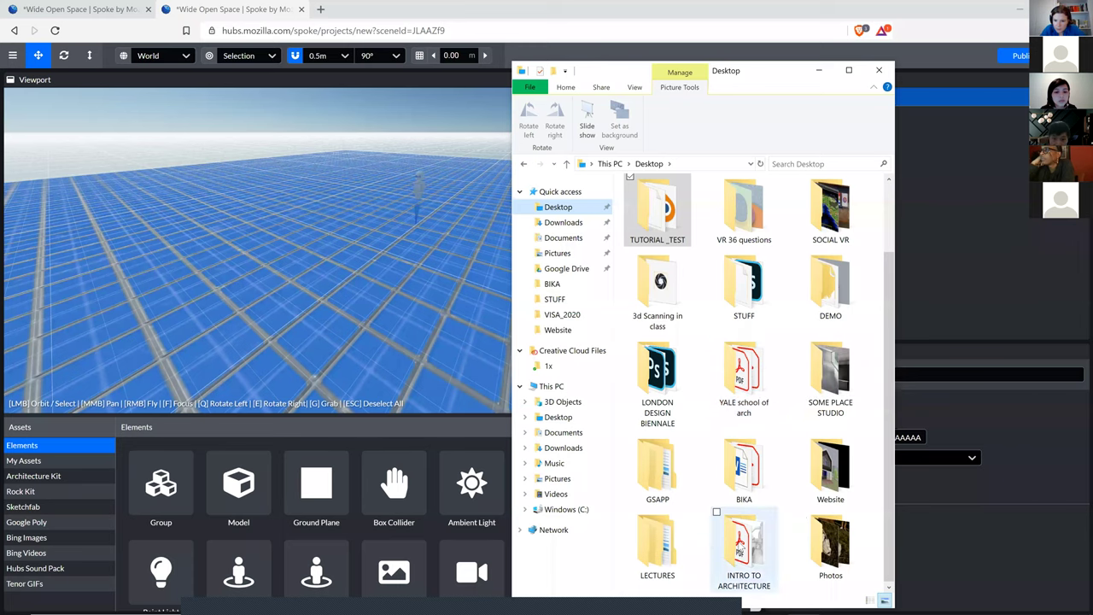
scroll(743, 546, up, 1)
scroll(815, 312, down, 1)
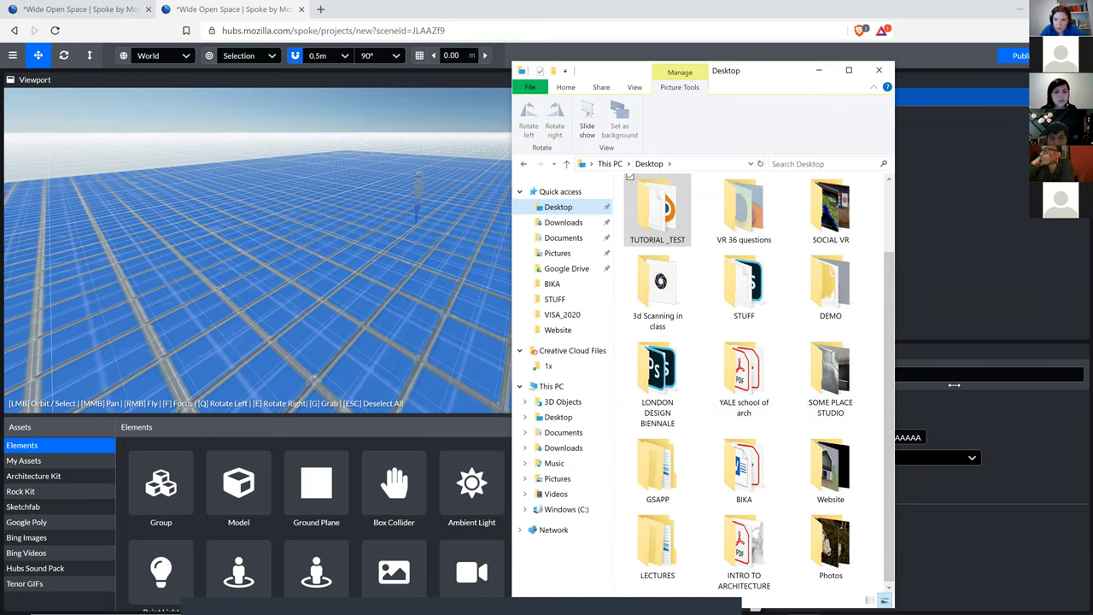
drag(954, 386, 1092, 427)
drag(858, 68, 682, 27)
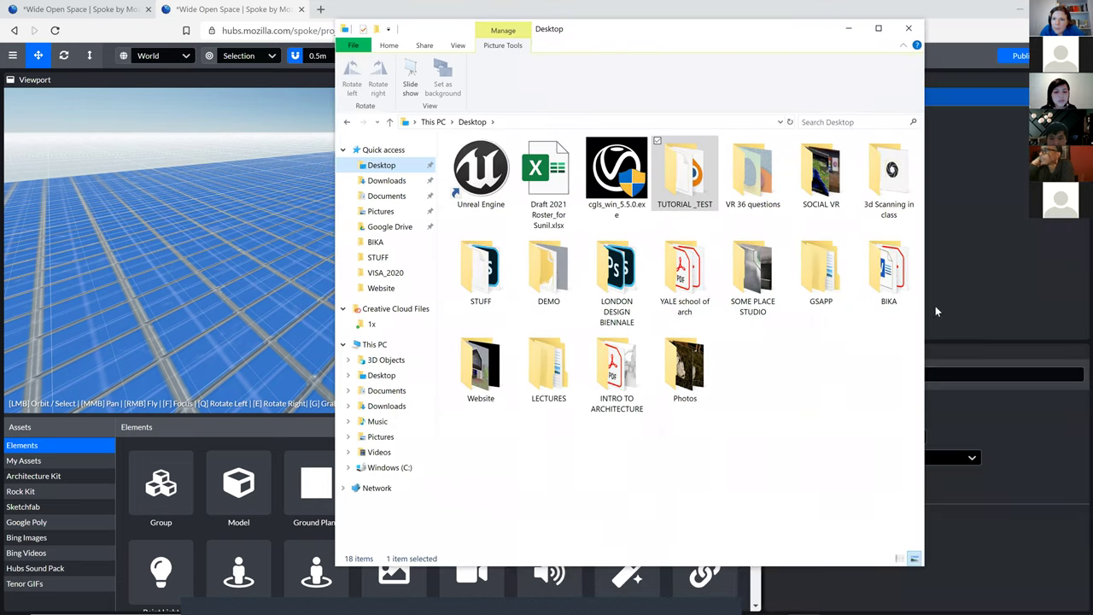
Step: List the Desktop folder in details view, sort it by date modified and reopen the TUTORIAL_TEST folder
click(899, 557)
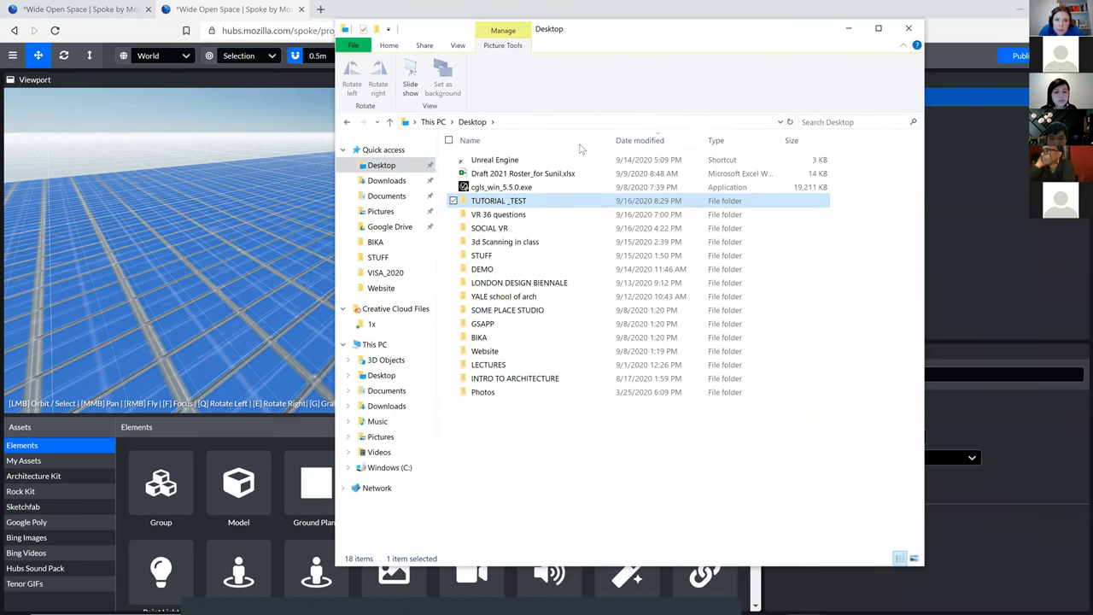
click(642, 141)
click(493, 353)
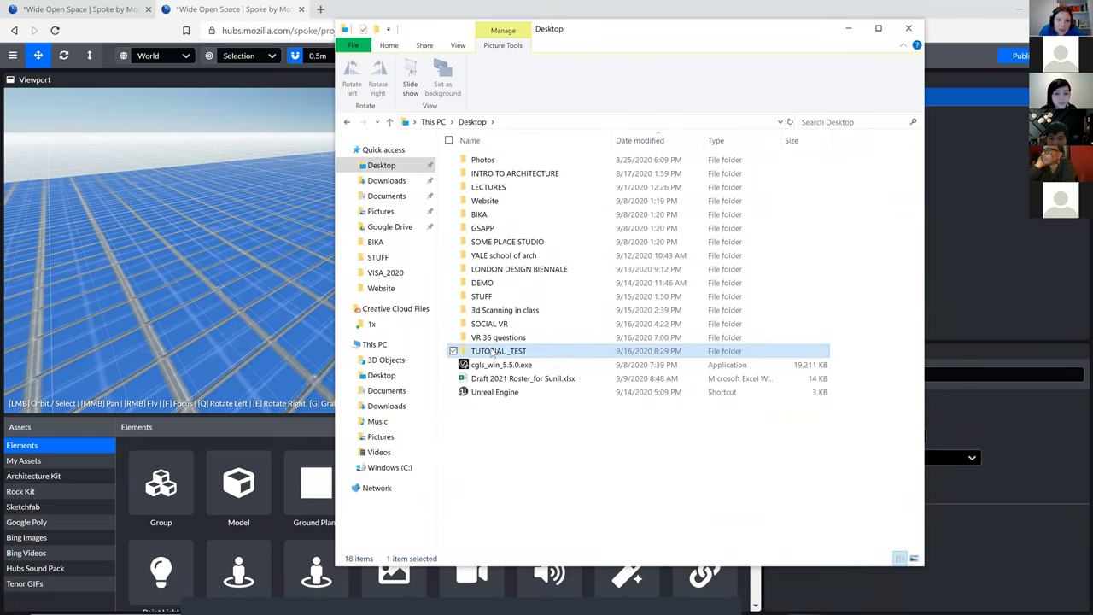
double_click(493, 354)
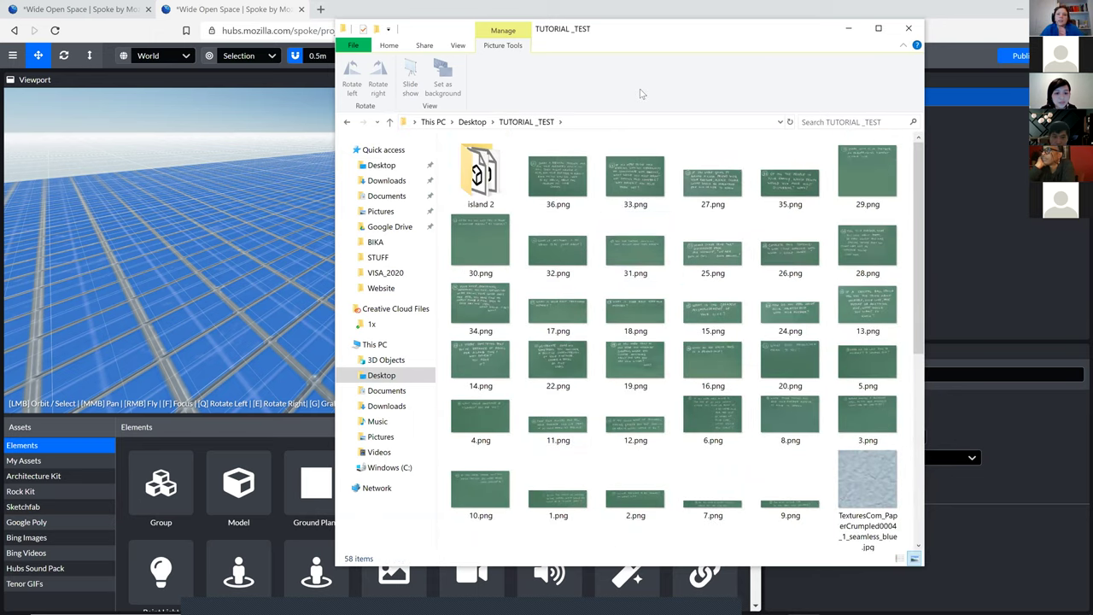
Step: List the TUTORIAL_TEST files in details view, widen the Name column and sort by date with the oldest first
key(ctrl+shift+6)
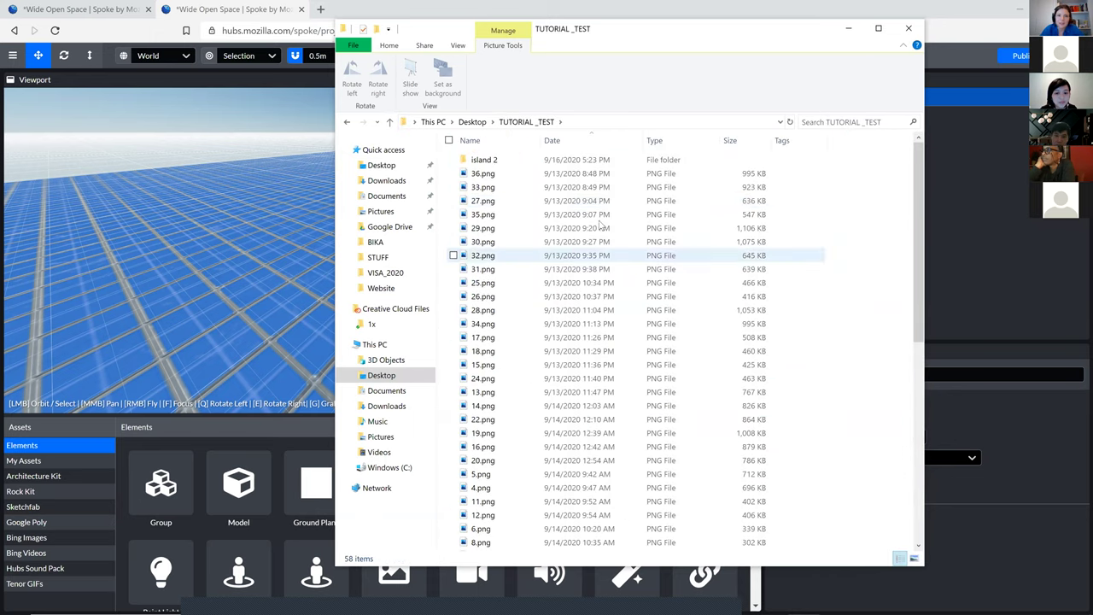
click(542, 140)
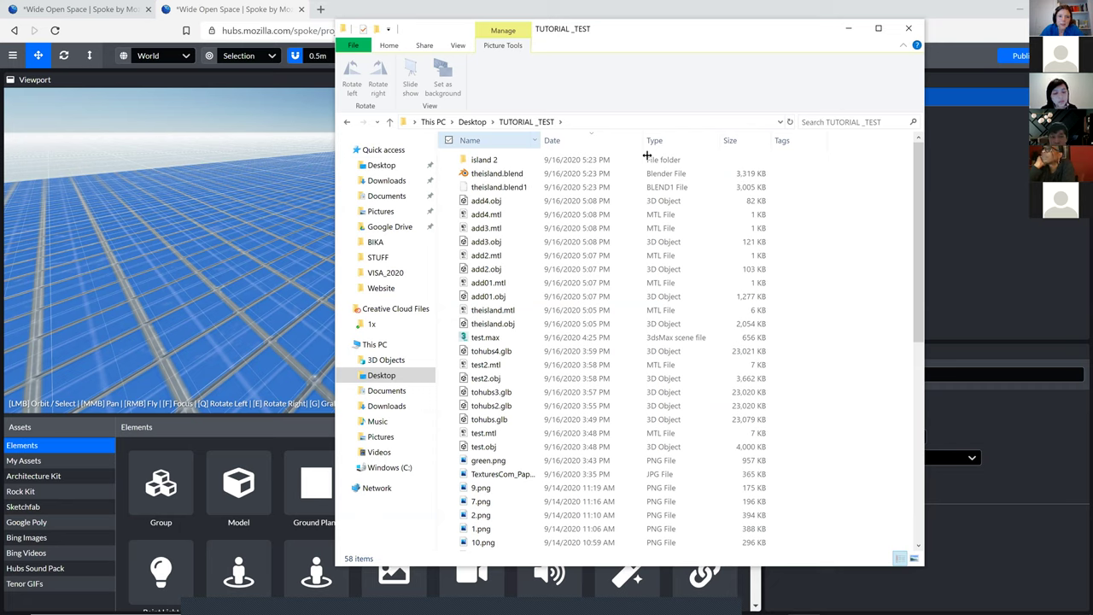
drag(544, 135, 645, 136)
scroll(551, 452, down, 2)
click(726, 140)
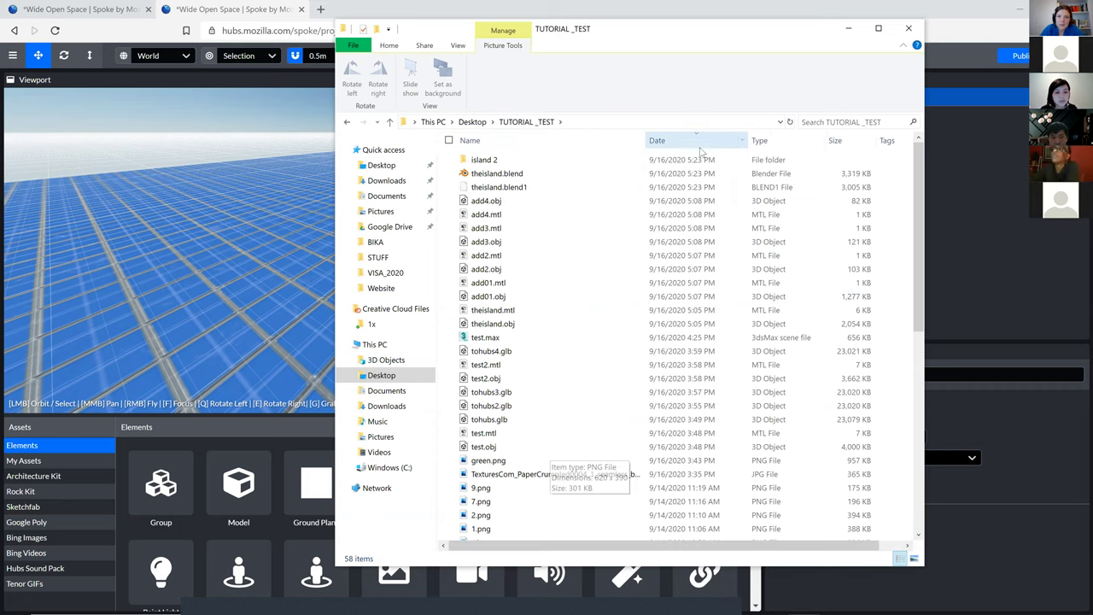
scroll(557, 247, down, 10)
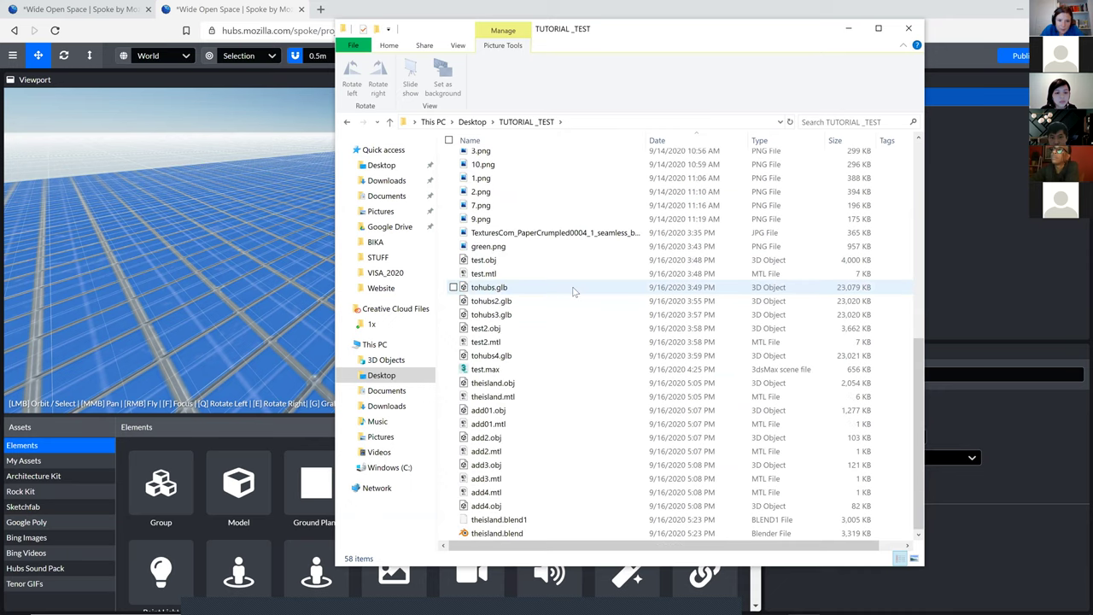
Step: Upload tohubs.glb from the TUTORIAL_TEST folder into the new Spoke project
click(542, 314)
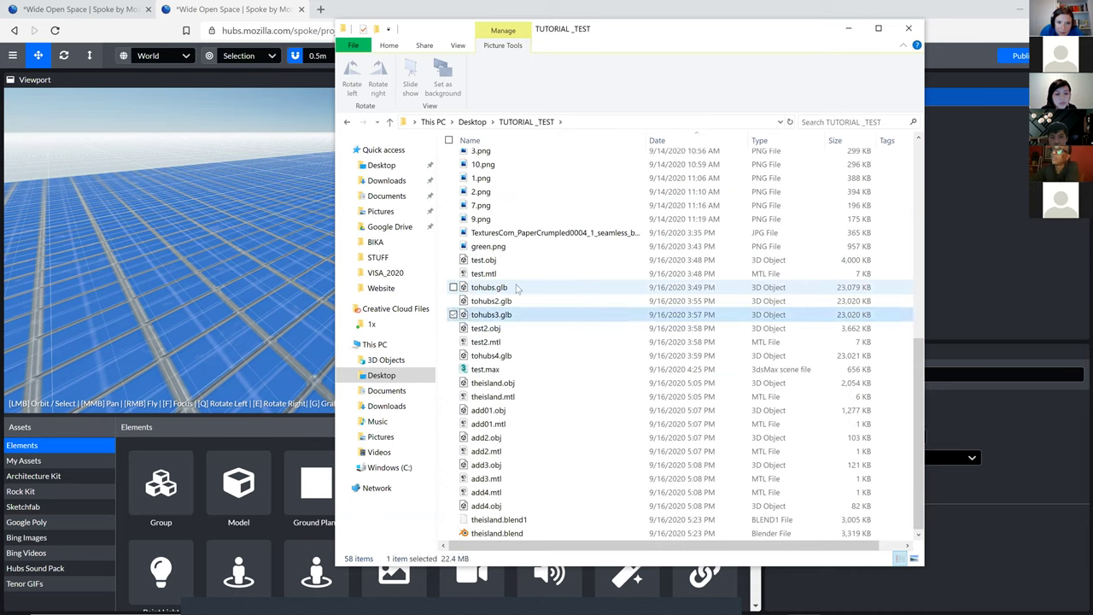
click(511, 288)
click(513, 385)
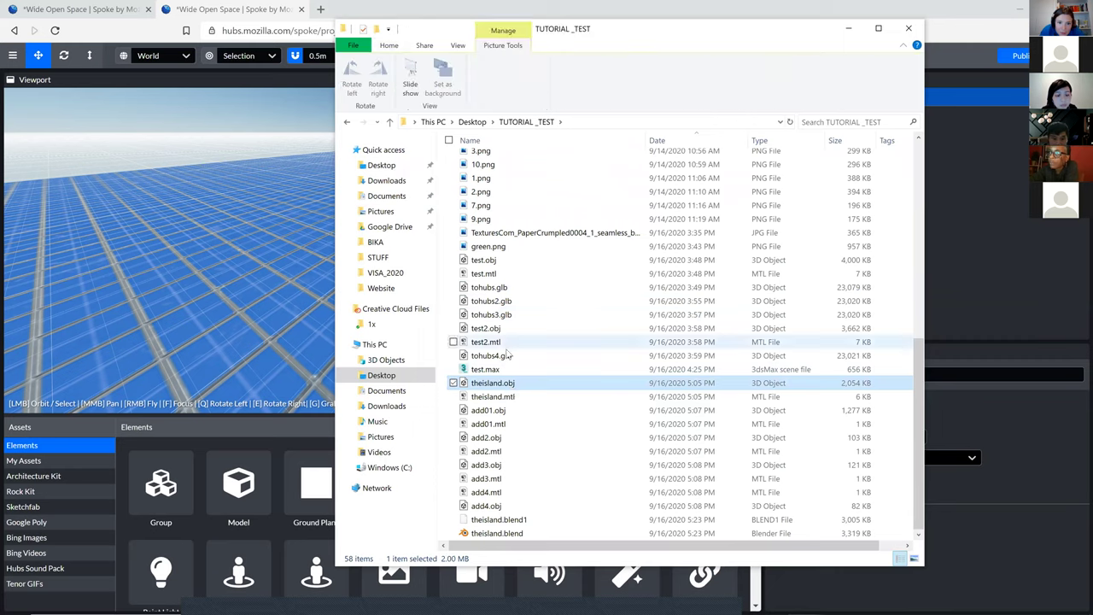
click(504, 291)
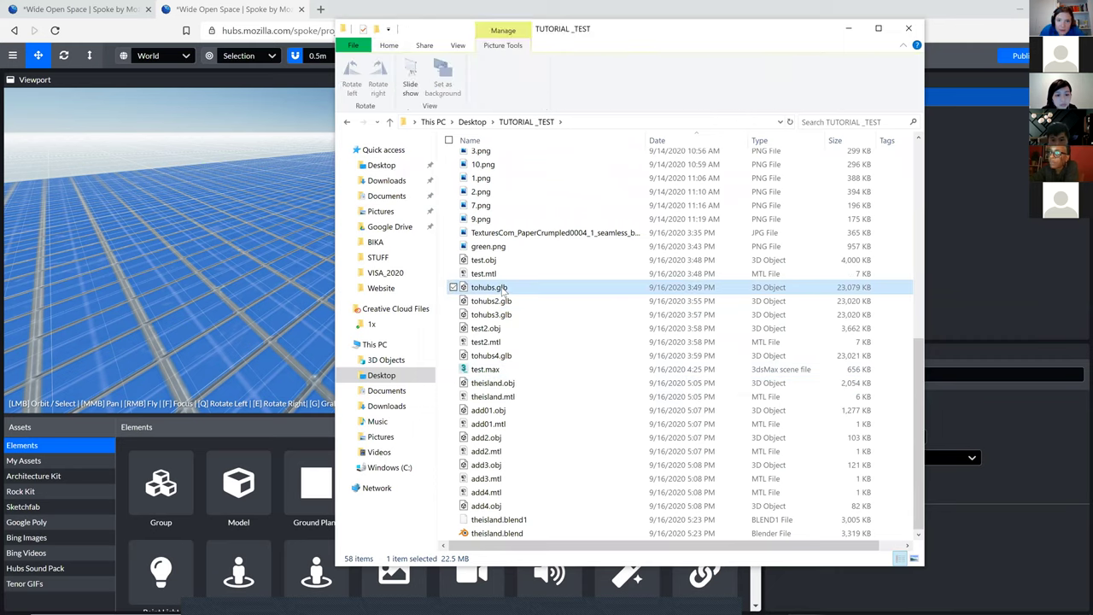
drag(494, 292, 488, 190)
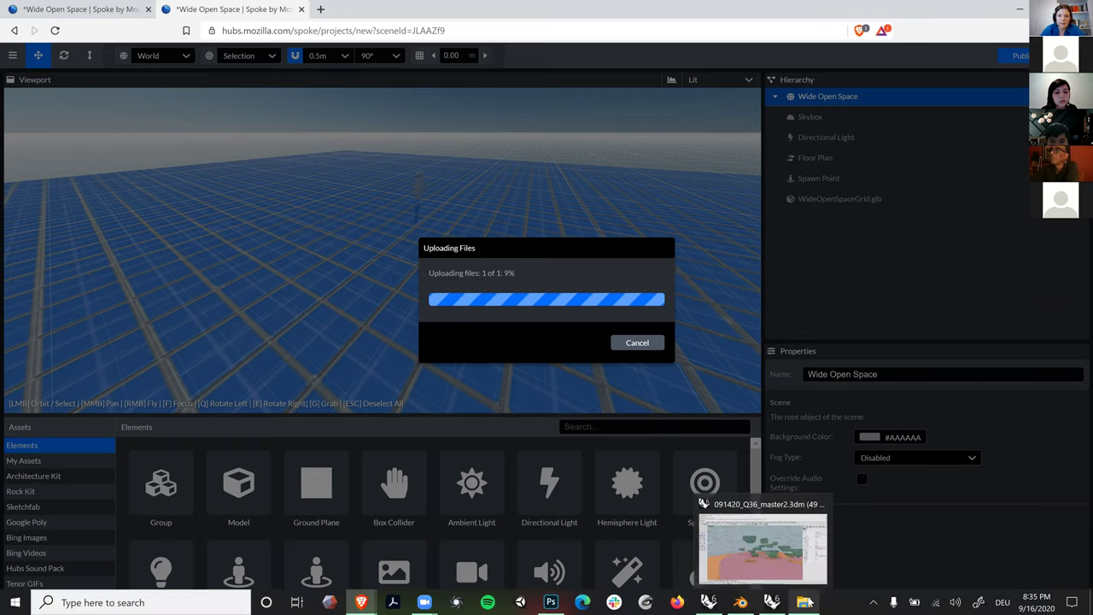
Step: Switch to the existing island project in the other browser tab and view the island from a lower angle
mouse_move(804, 602)
click(818, 559)
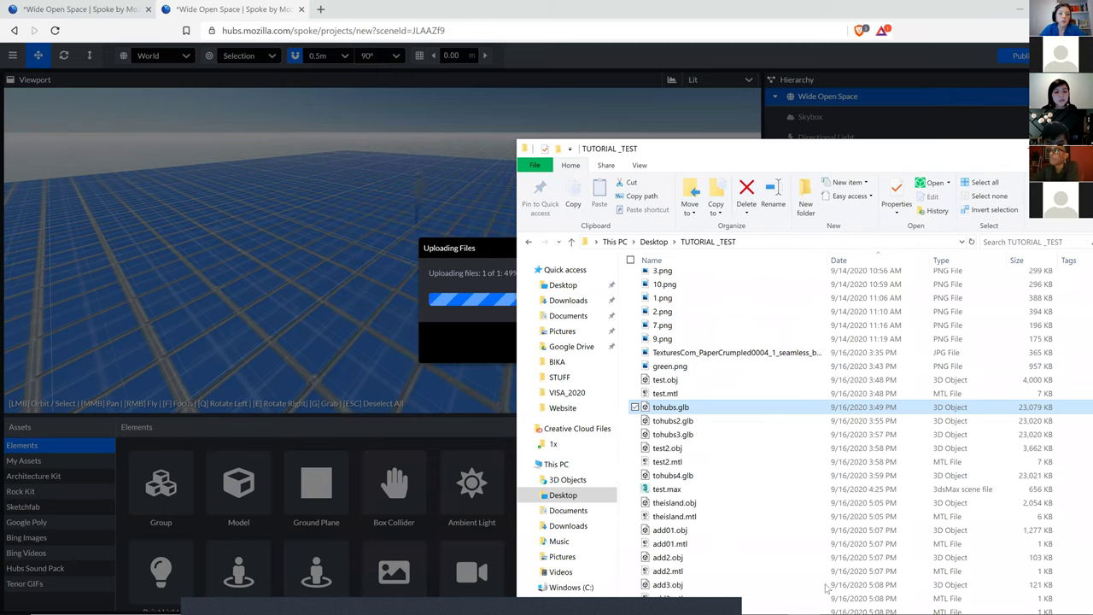
click(92, 10)
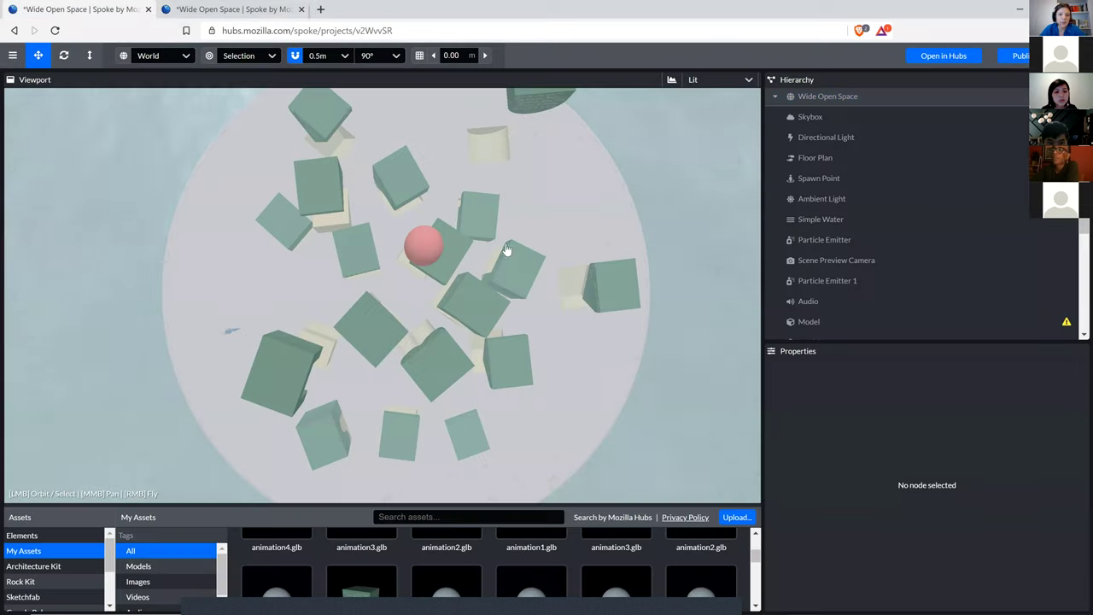
drag(540, 318, 795, 120)
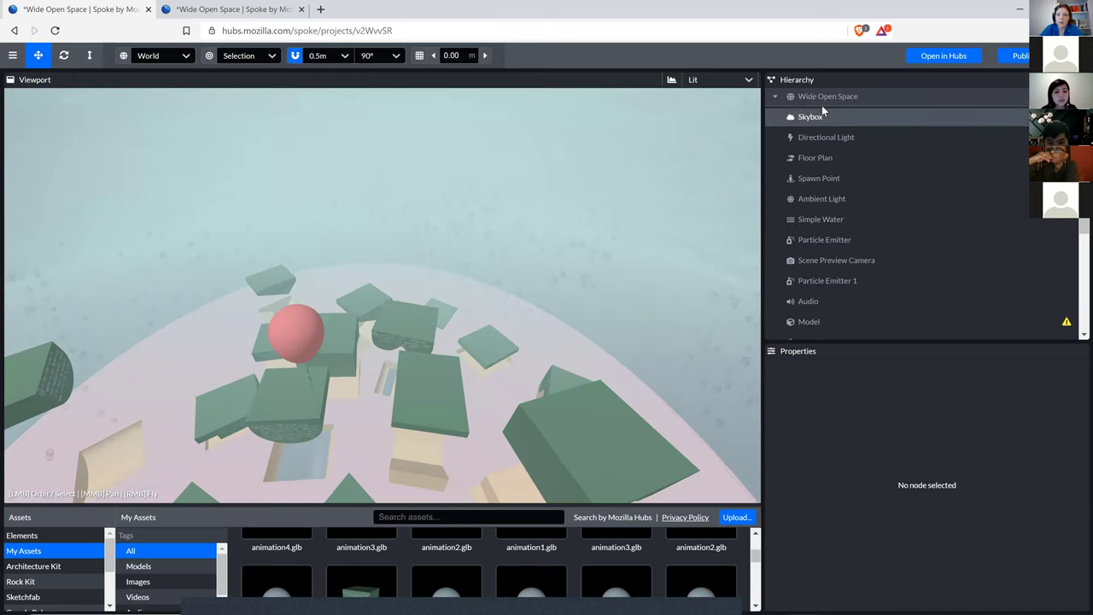
Step: On the Wide Open Space root node, try the fog type Disabled and set it to Linear
click(827, 96)
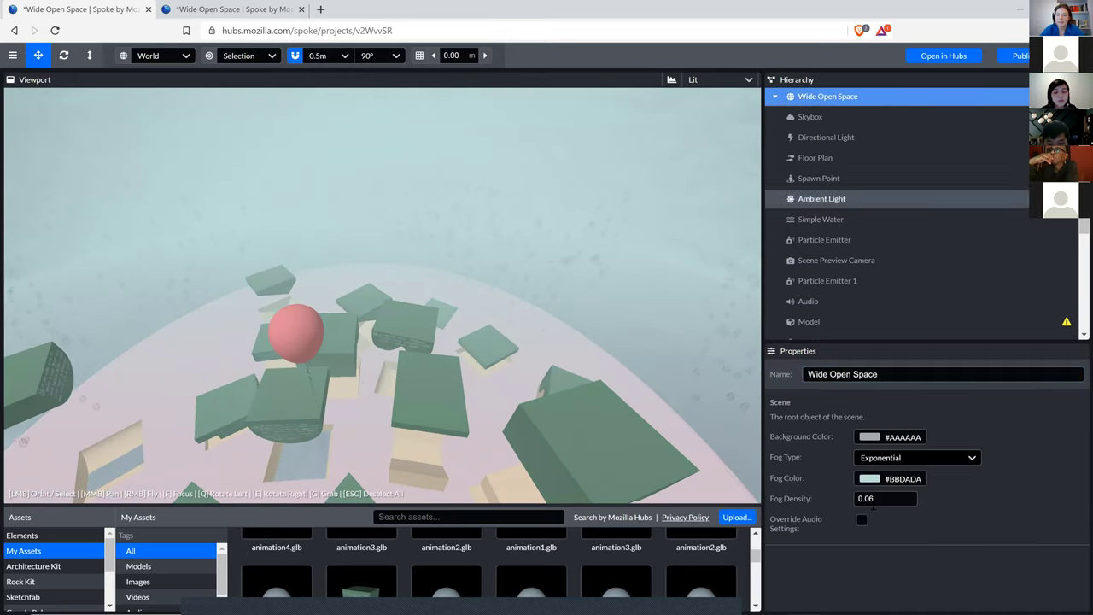
click(891, 460)
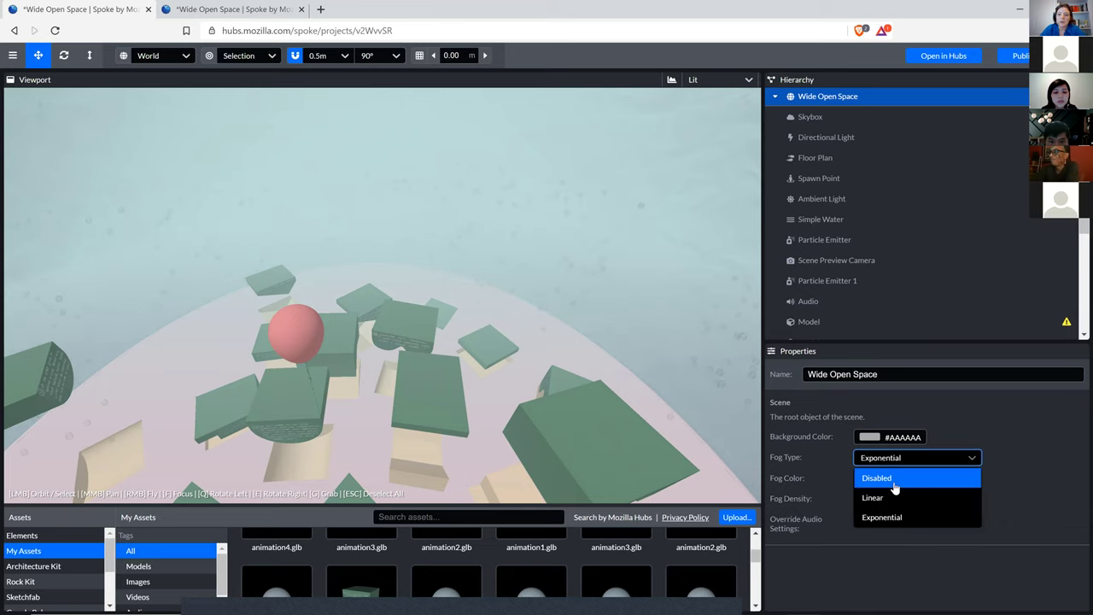
click(892, 485)
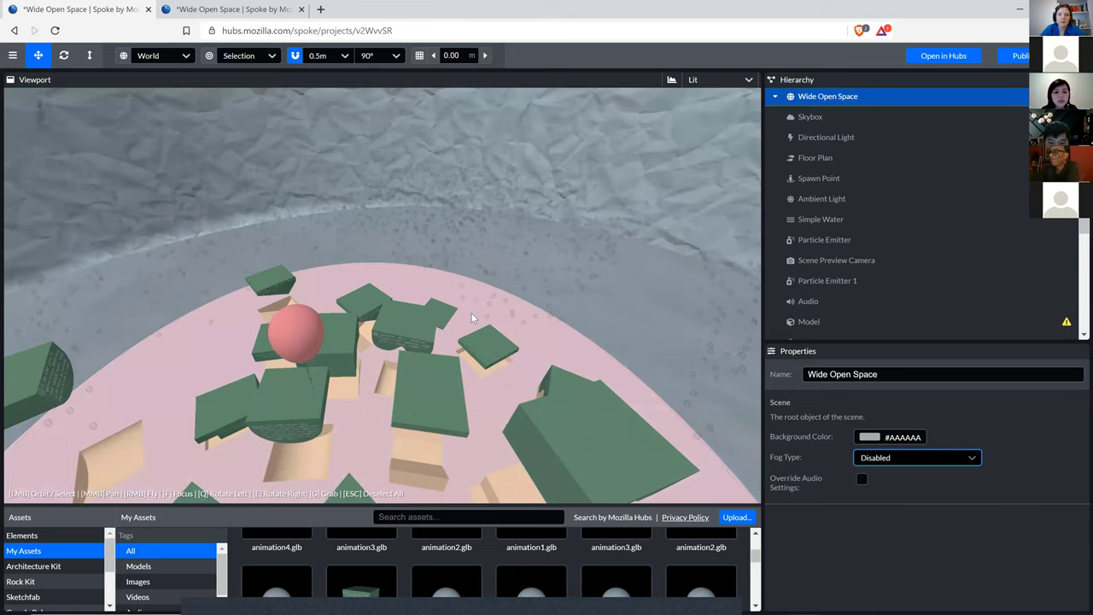
scroll(468, 313, down, 3)
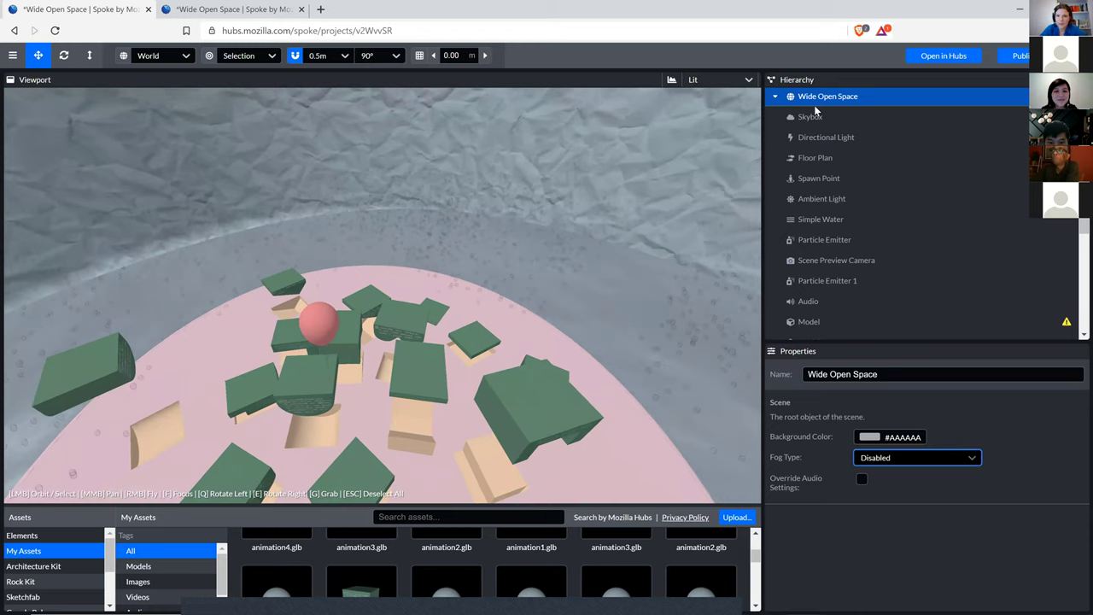
click(951, 459)
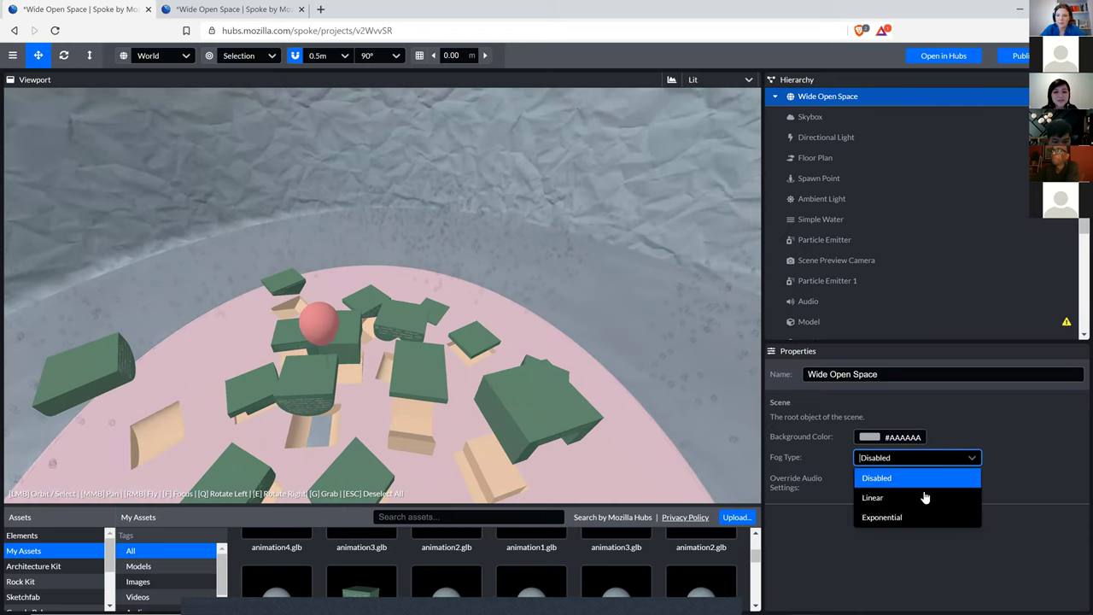
click(907, 497)
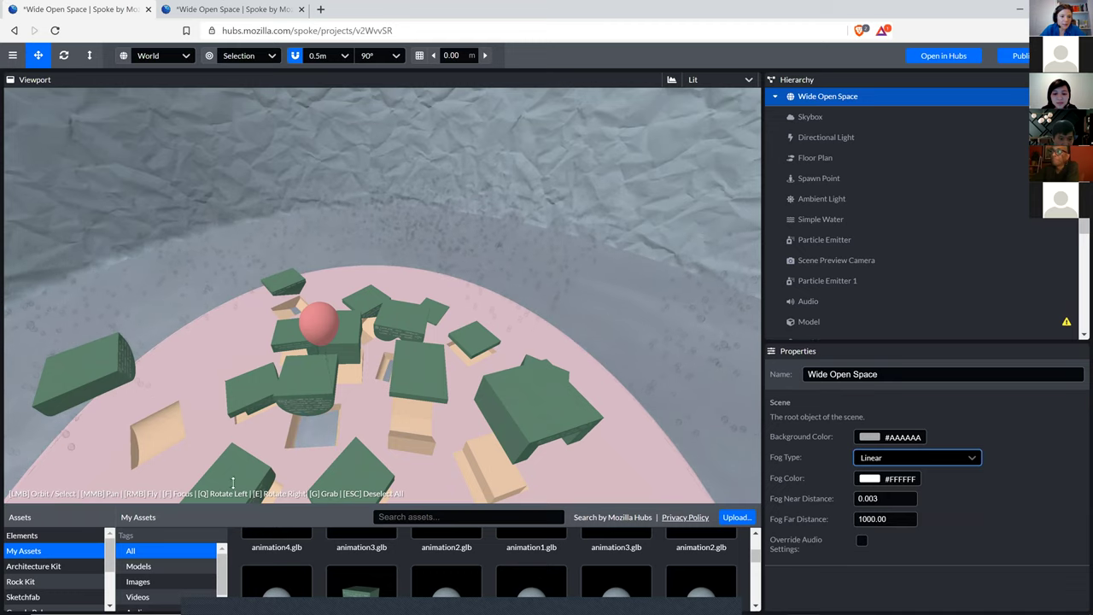
Step: Enlarge the assets area and look through the available Elements, including Particle Emitter and Simple Water
drag(248, 424, 248, 425)
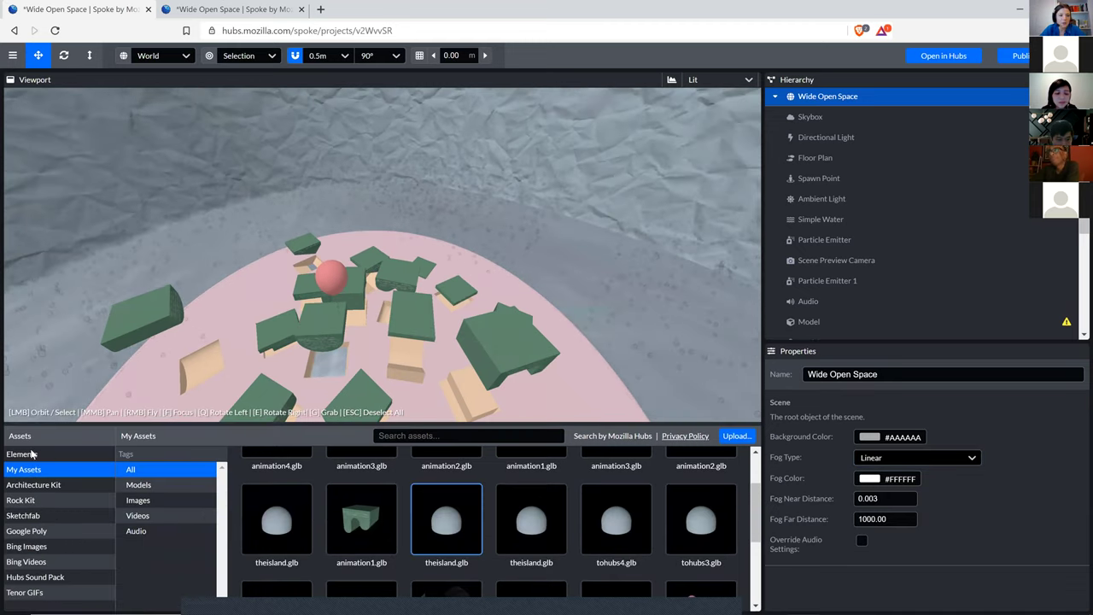
click(43, 455)
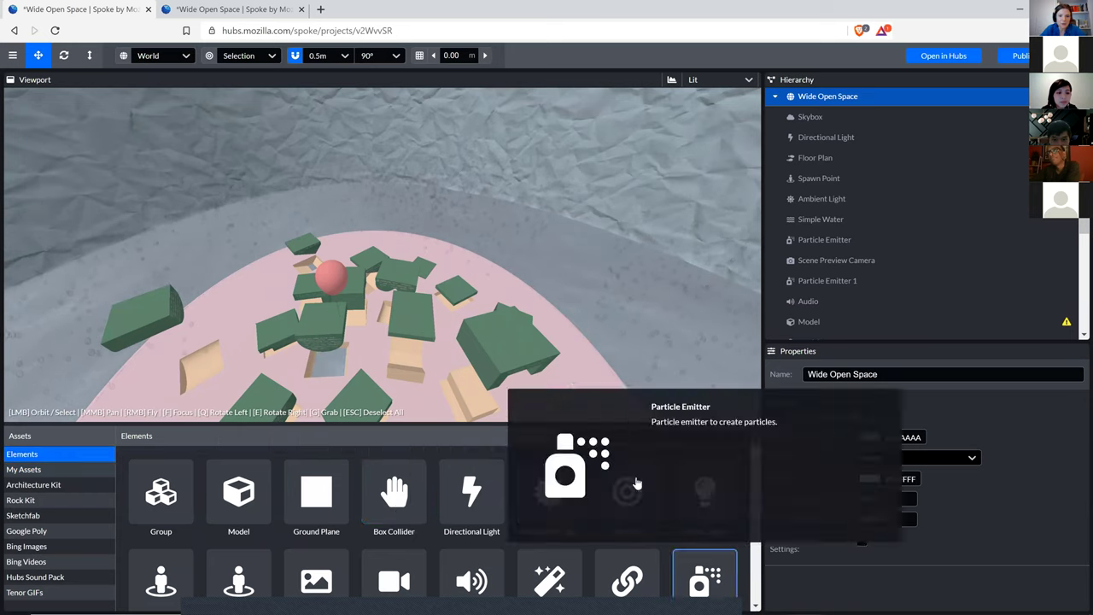
scroll(386, 541, down, 1)
scroll(567, 538, down, 1)
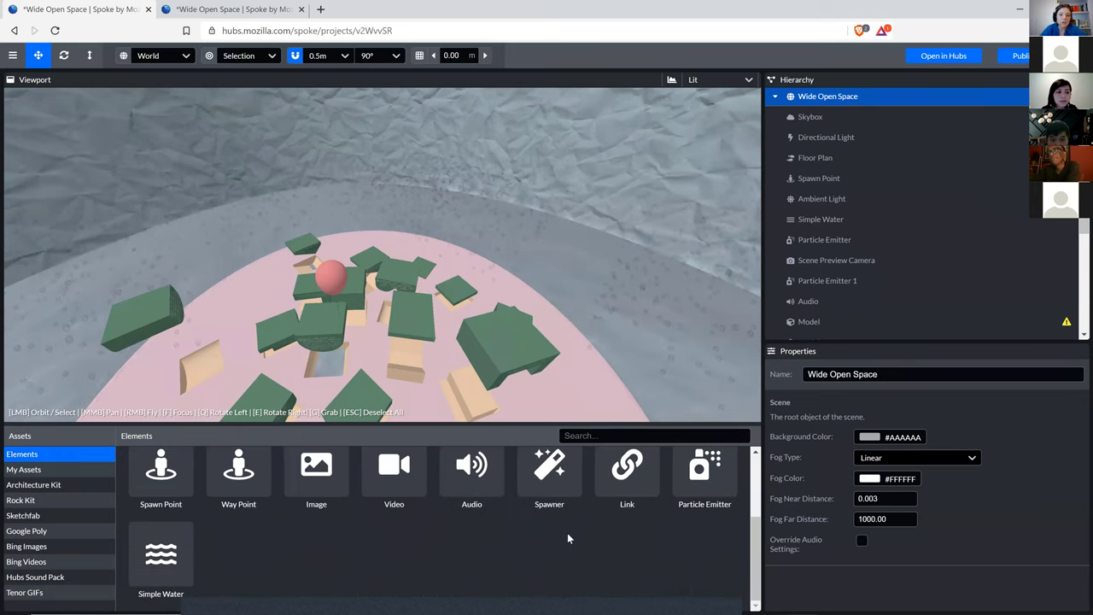
drag(516, 390, 516, 346)
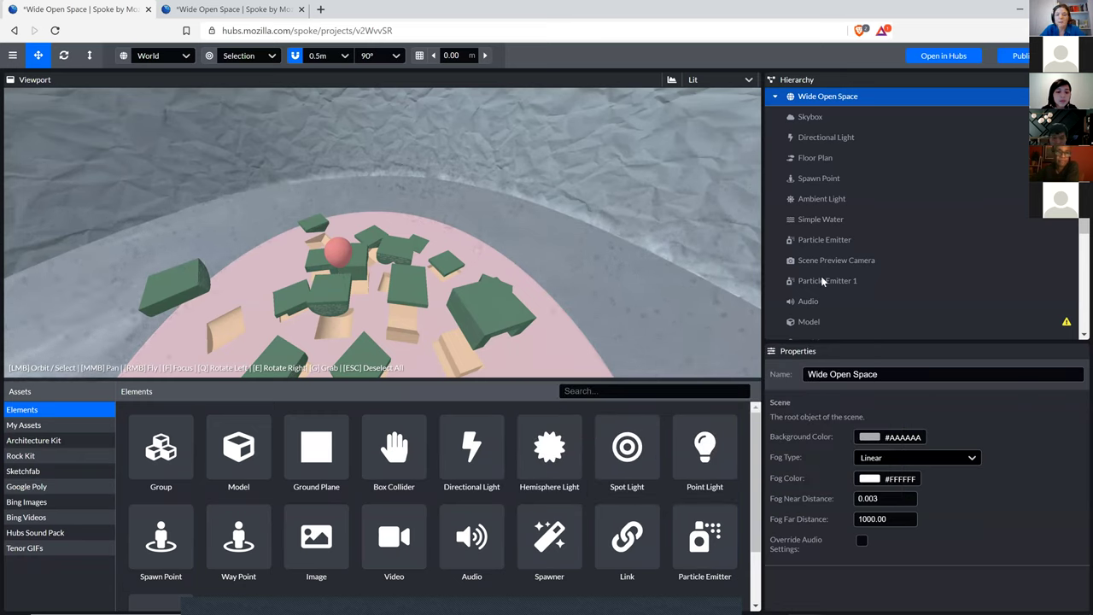
Step: Select Particle Emitter 1 and examine its particle settings and its effect around the island
click(908, 275)
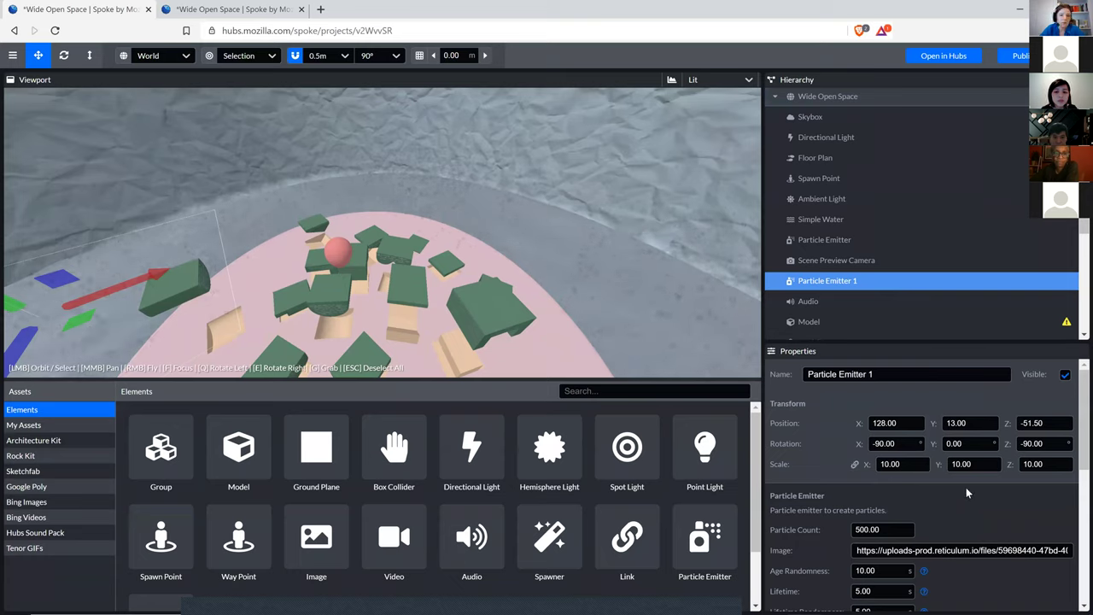
scroll(971, 483, down, 1)
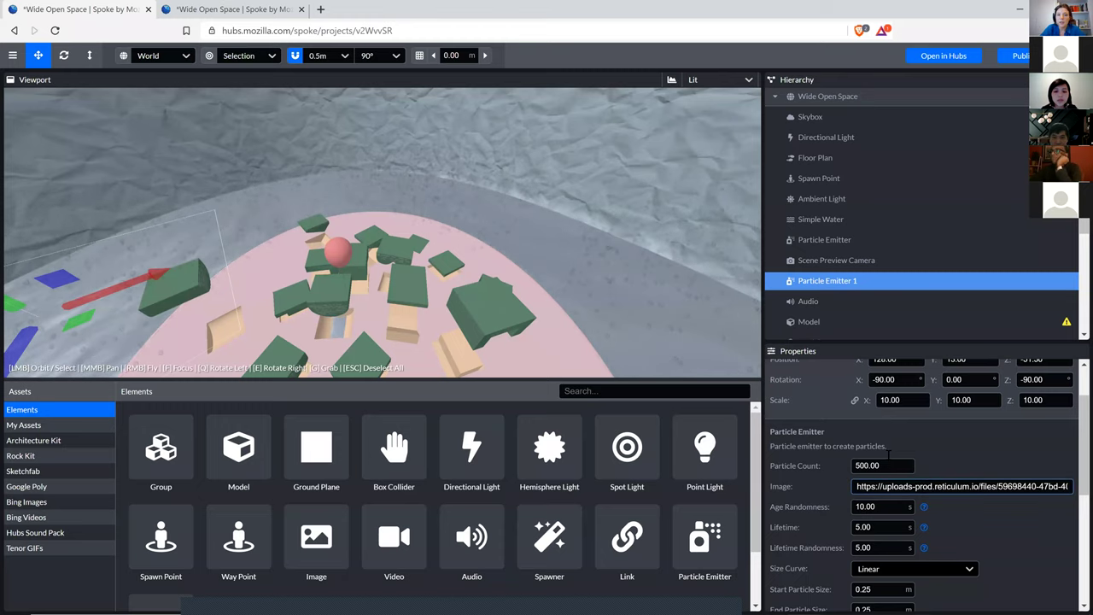
scroll(566, 217, up, 5)
drag(469, 207, 441, 177)
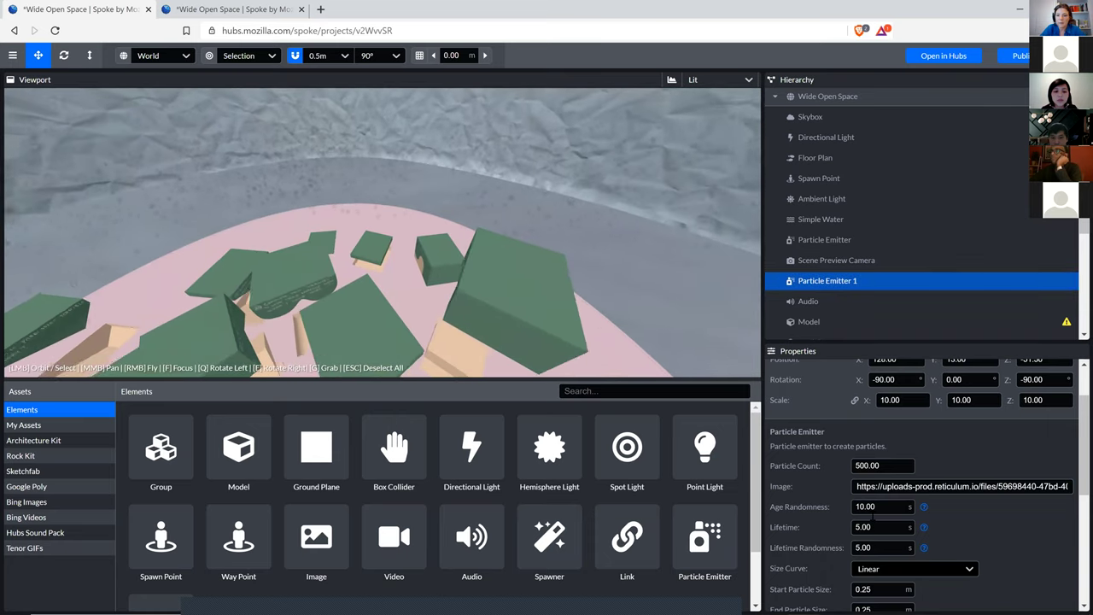
Step: Examine the island, the water and the particles around it from several angles, including the Simple Water entry in Elements
scroll(493, 203, down, 5)
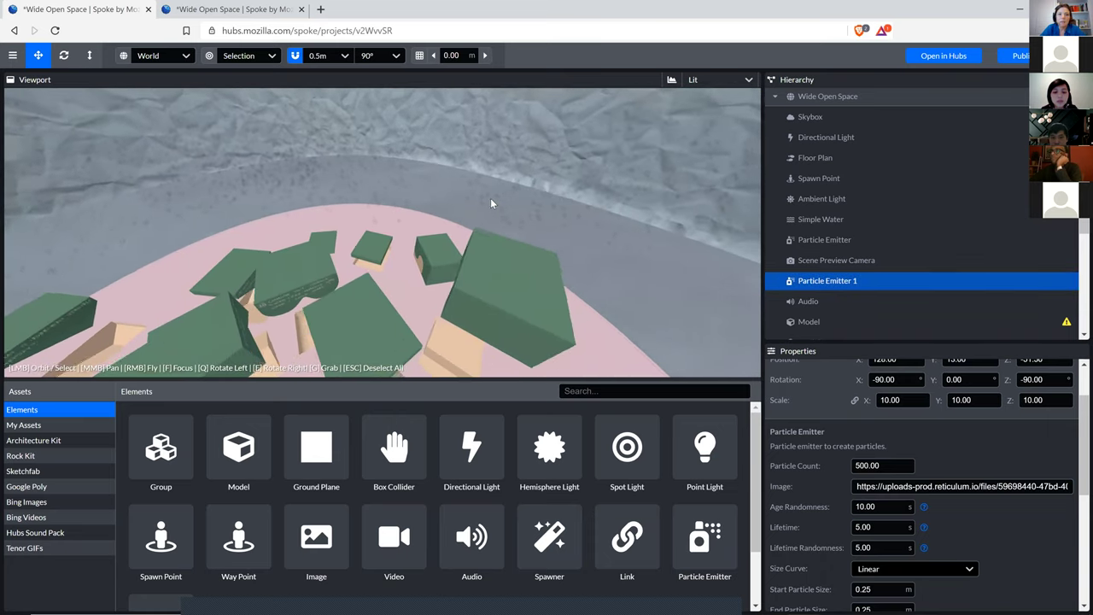
scroll(582, 303, down, 1)
right_drag(649, 273, 582, 304)
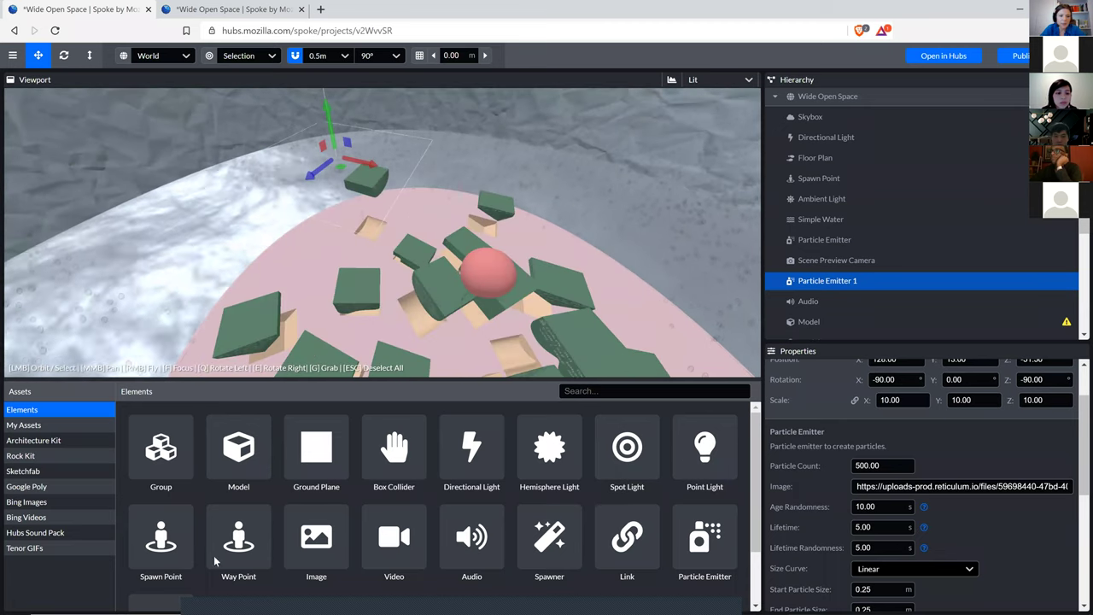
scroll(162, 555, down, 2)
drag(183, 573, 234, 220)
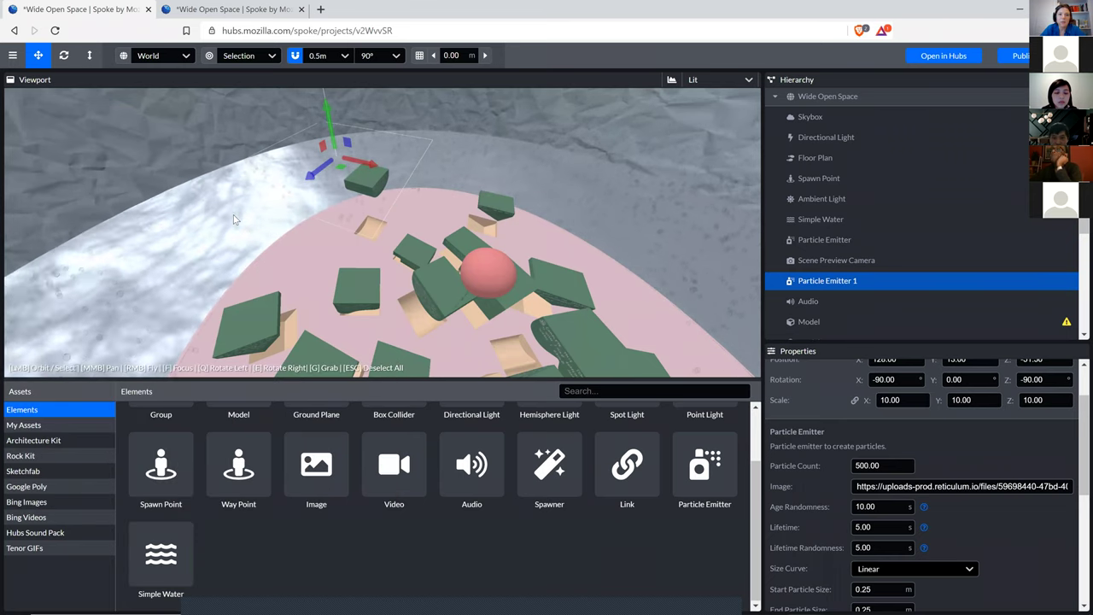
right_drag(234, 219, 305, 342)
drag(742, 296, 741, 259)
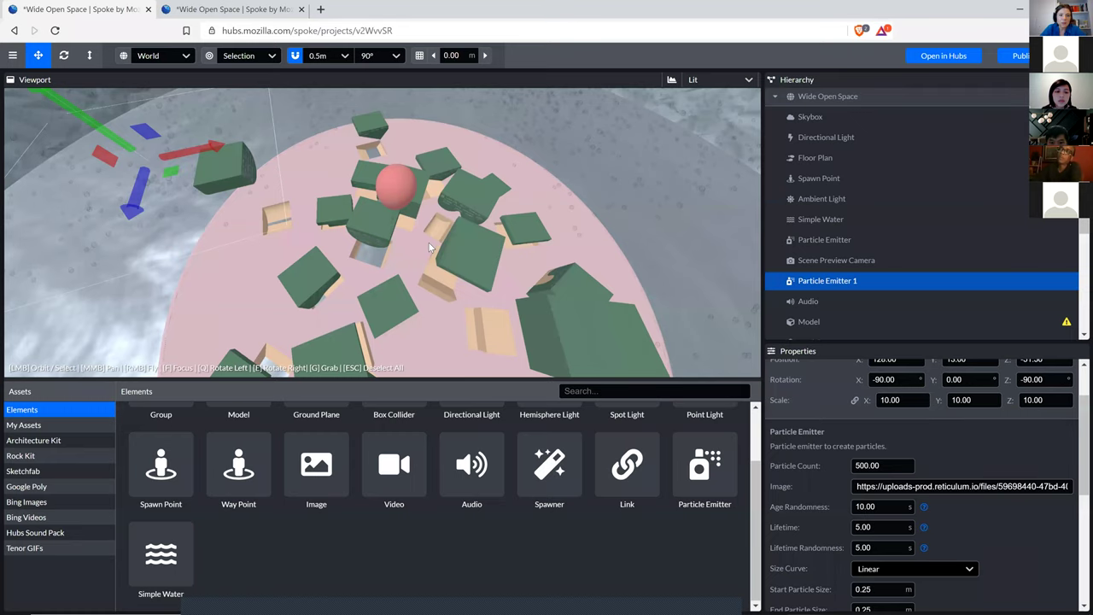
right_drag(389, 236, 392, 255)
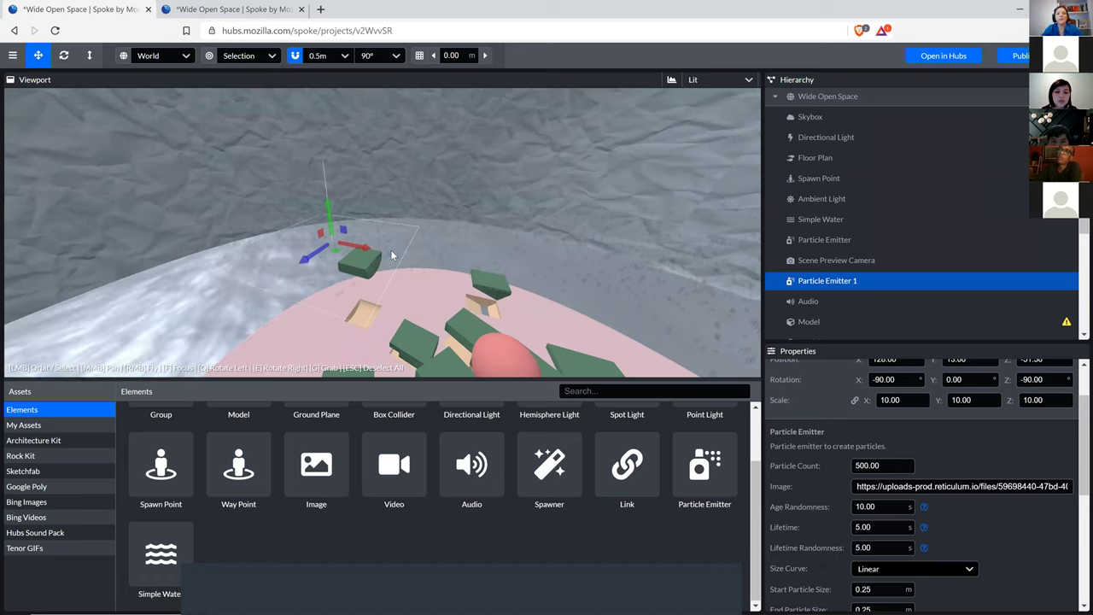
drag(392, 254, 414, 232)
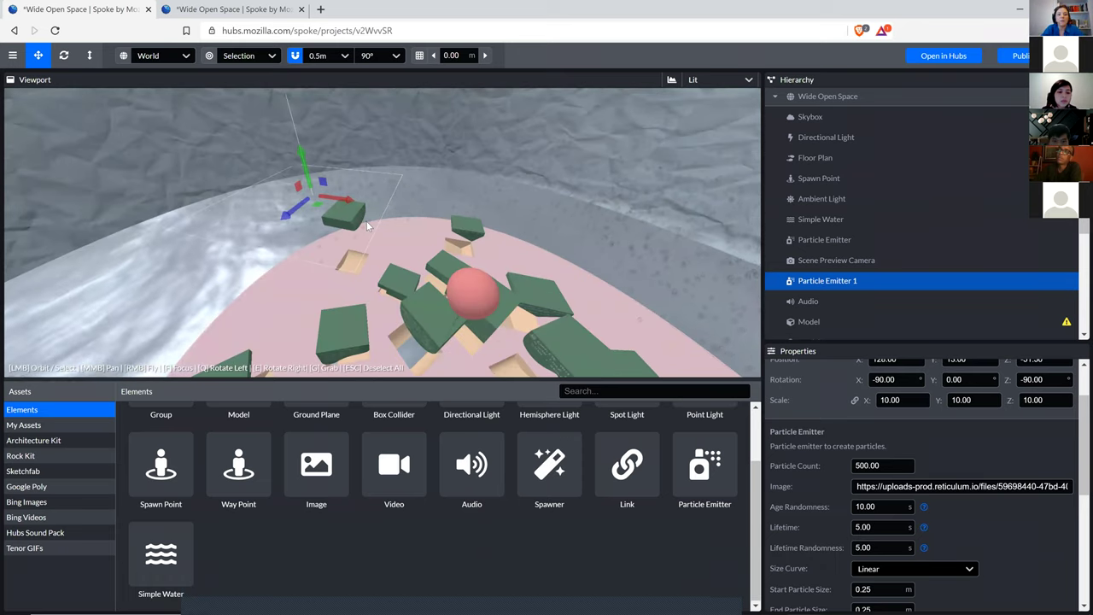
right_drag(415, 233, 485, 318)
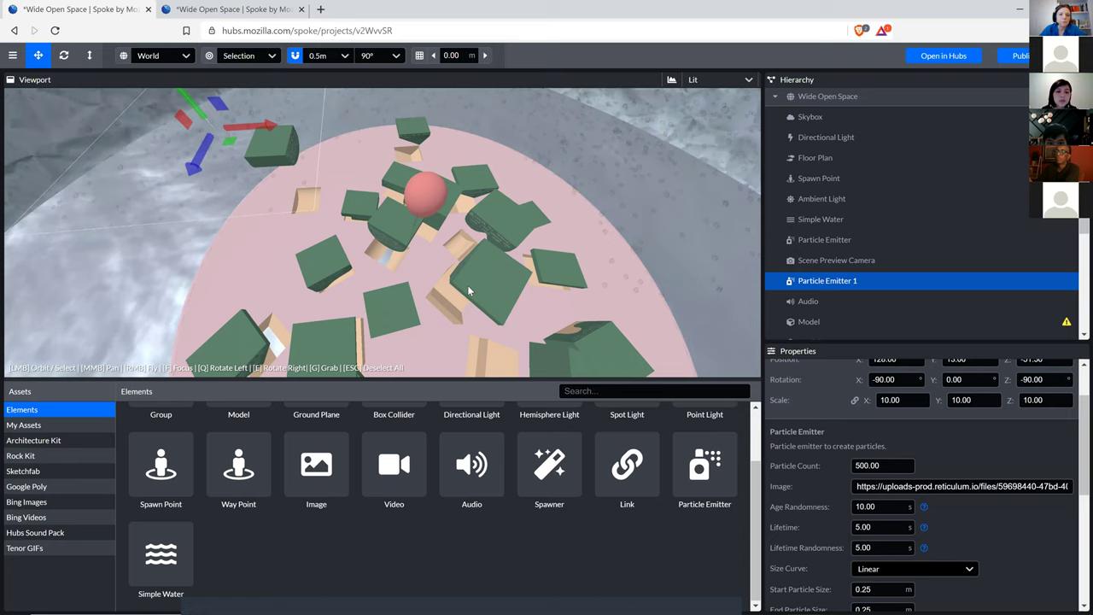
drag(465, 281, 480, 258)
scroll(480, 258, down, 5)
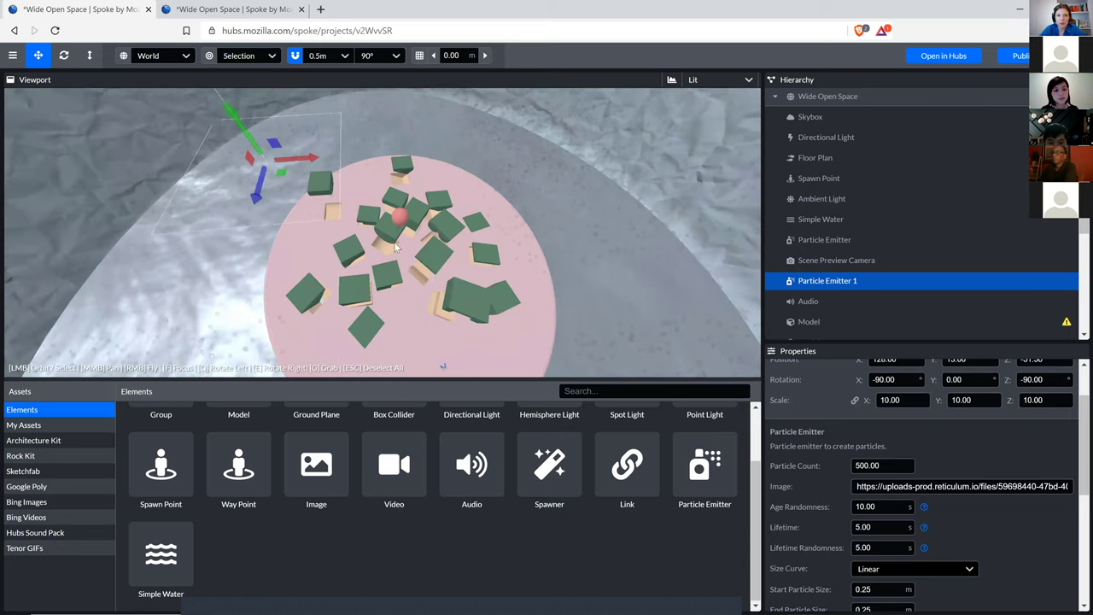
right_drag(444, 364, 400, 239)
key(w)
scroll(401, 239, up, 3)
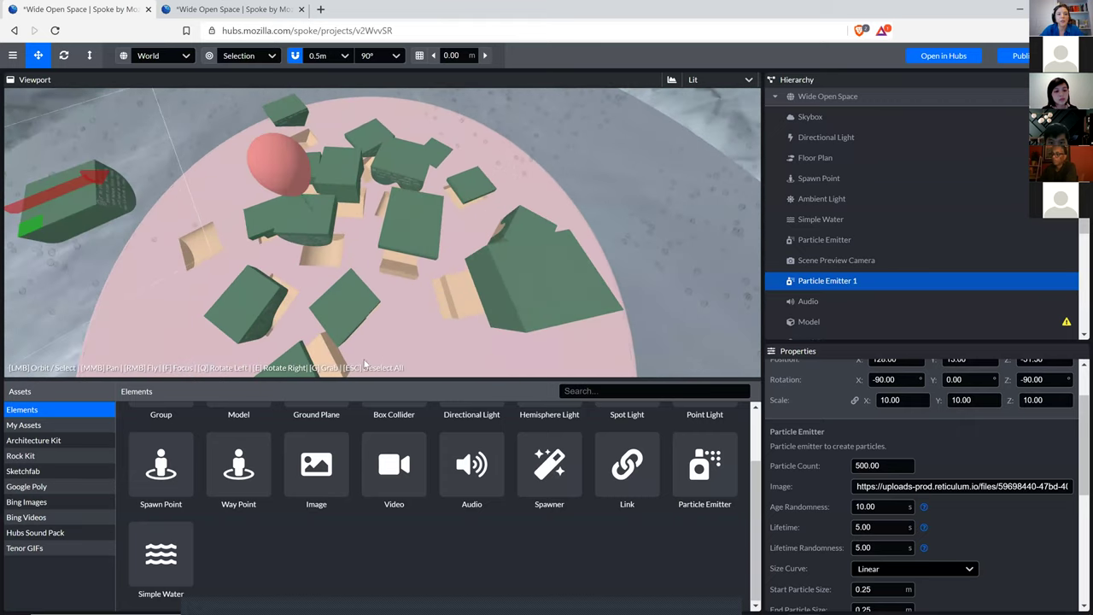
Step: Try out an Audio element on the island, look through its properties including Audio Url, and delete that element
scroll(316, 466, up, 1)
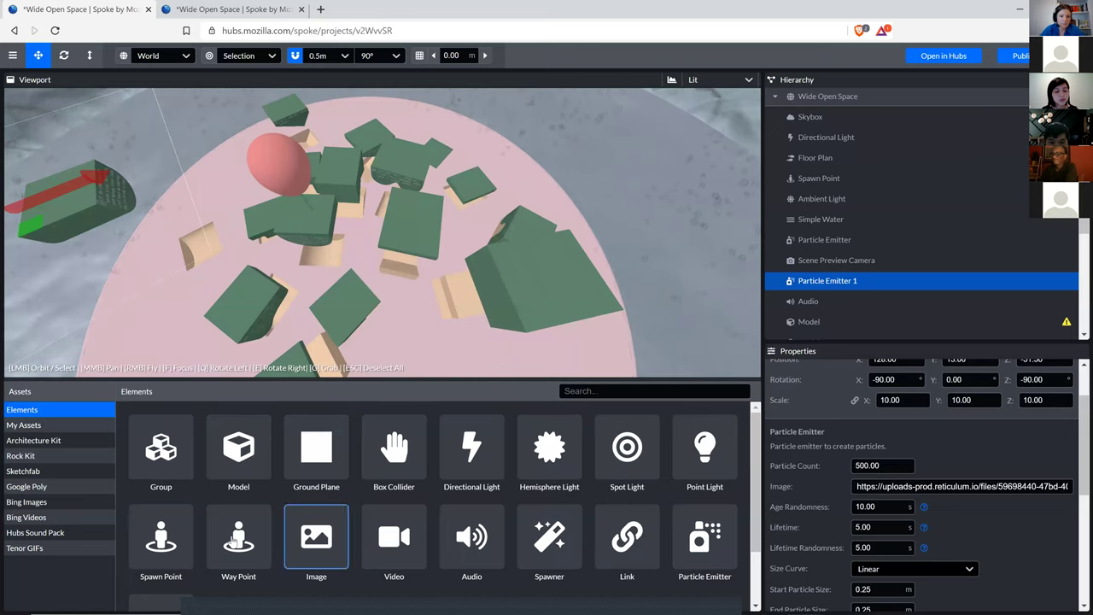
scroll(414, 547, down, 1)
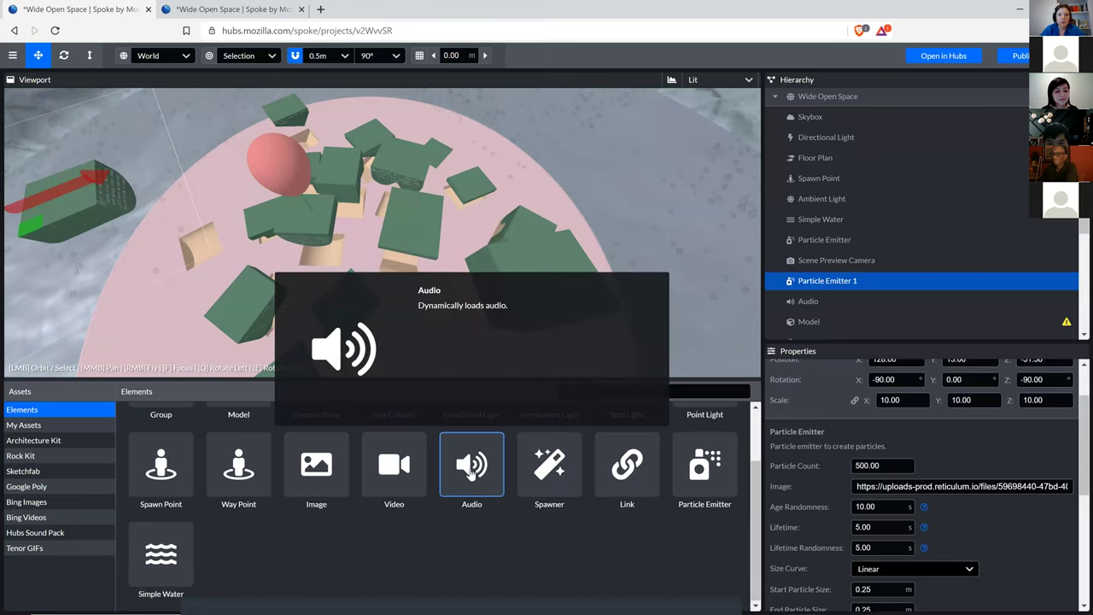
click(472, 464)
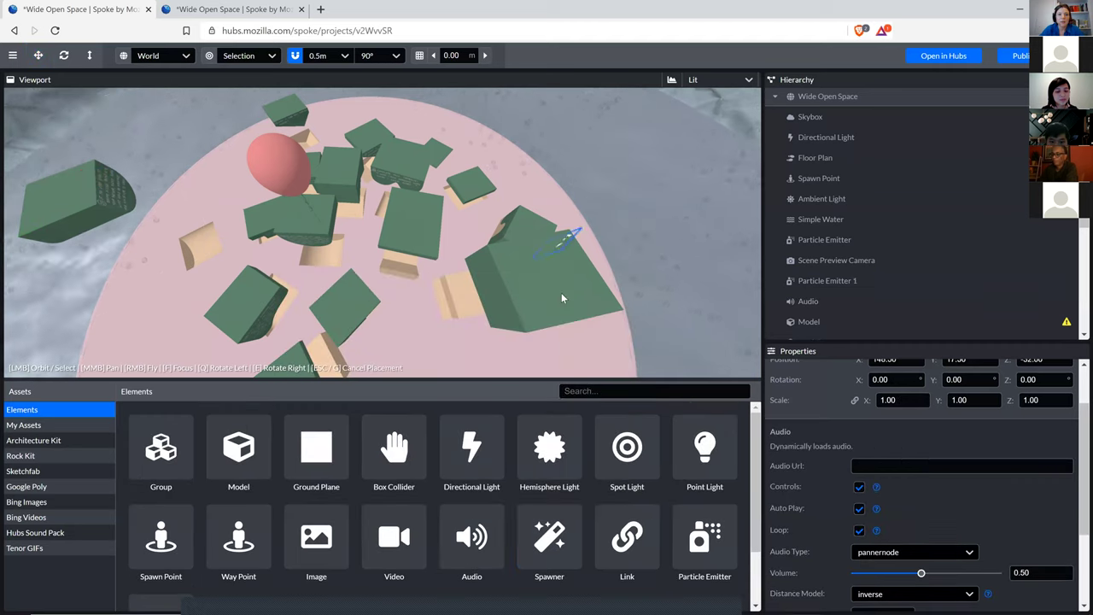
click(504, 156)
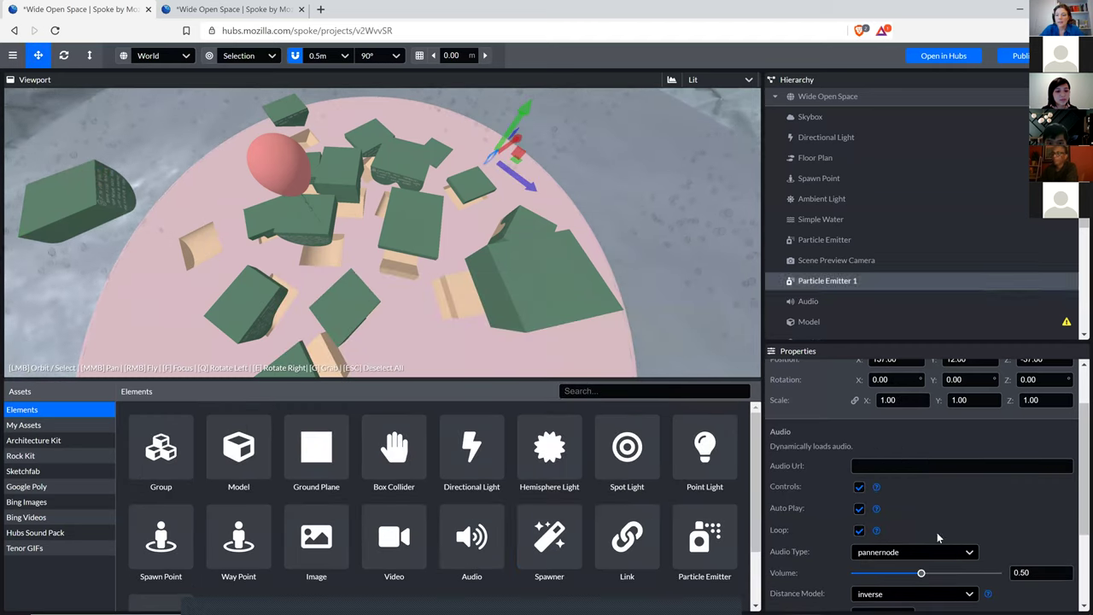
scroll(879, 271, down, 3)
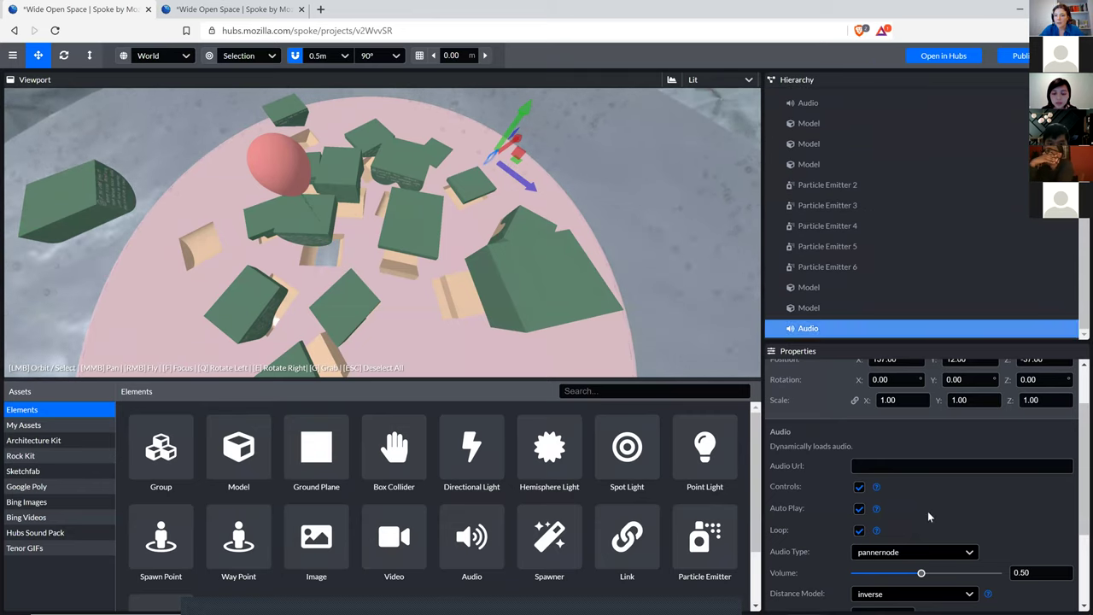
click(888, 465)
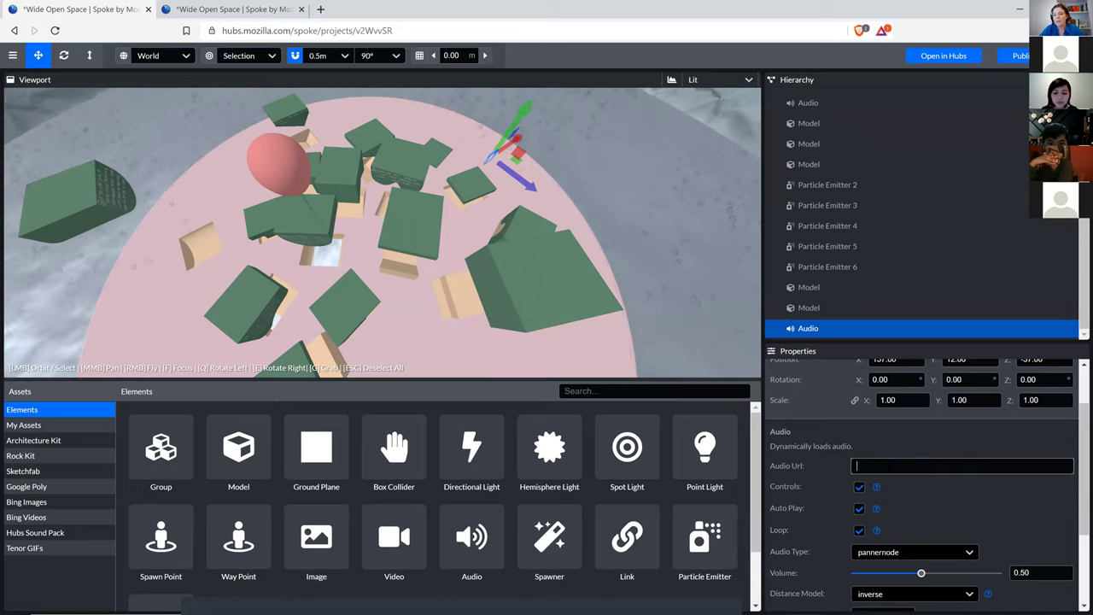
click(812, 329)
scroll(819, 149, up, 1)
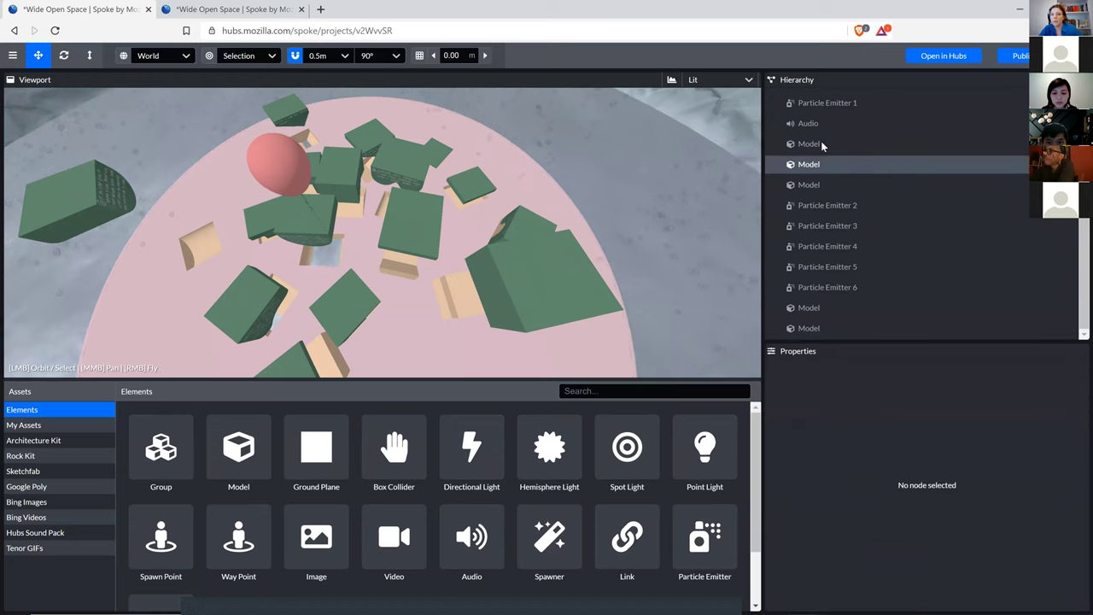
Step: Select the existing Audio node with the SoundCloud URL and move it to X 144.50, Z -37.00 on the island
click(821, 122)
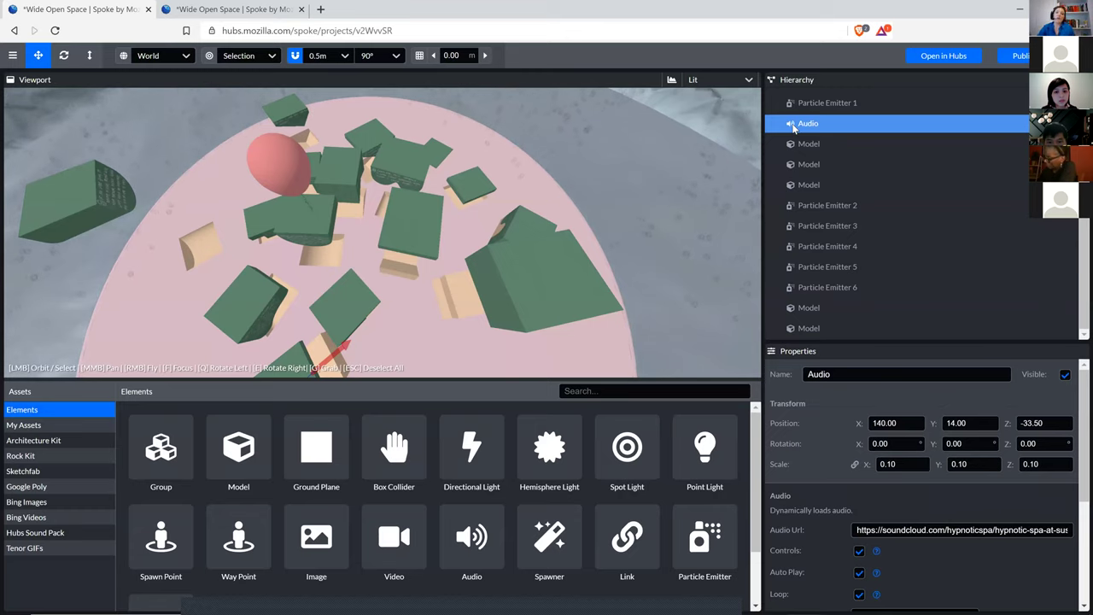
drag(615, 248, 432, 257)
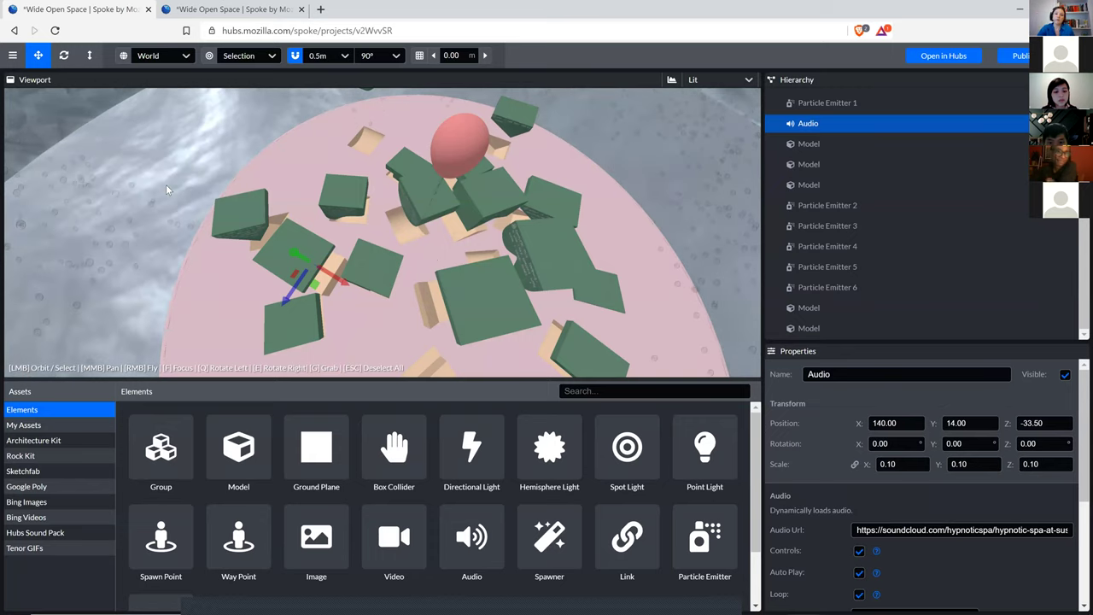
key(g)
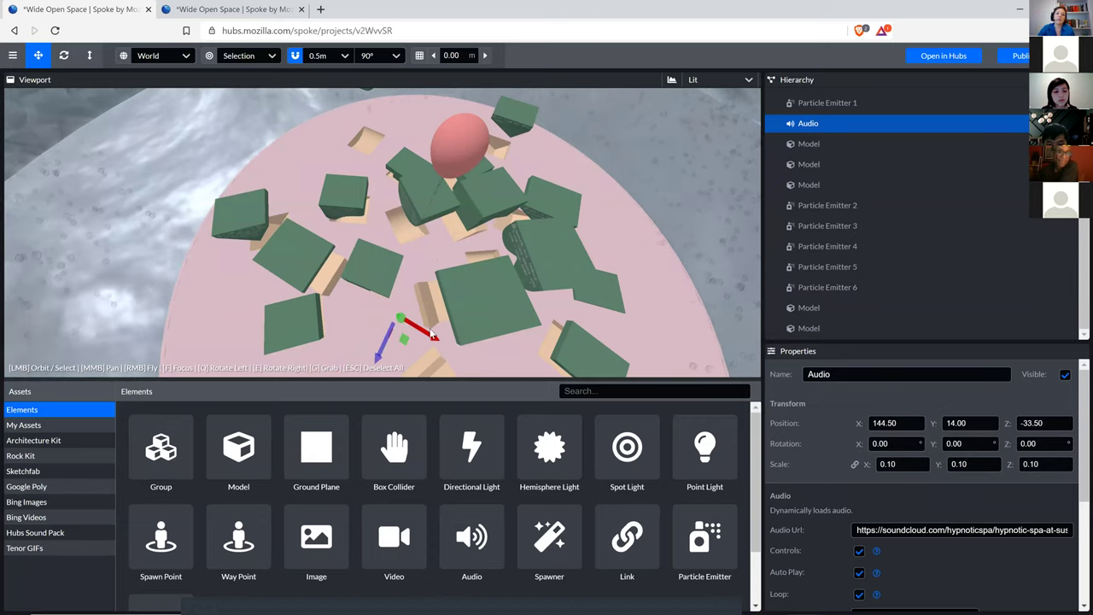
drag(460, 265, 467, 256)
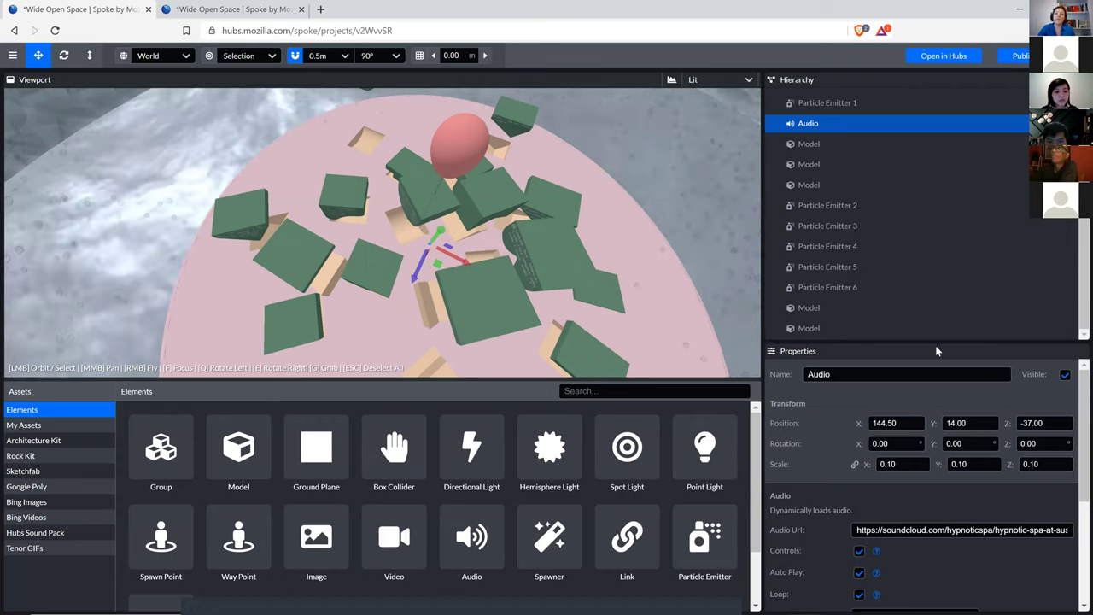
Step: Raise the Audio node's volume to 1.00
scroll(1029, 540, down, 1)
scroll(1030, 540, down, 4)
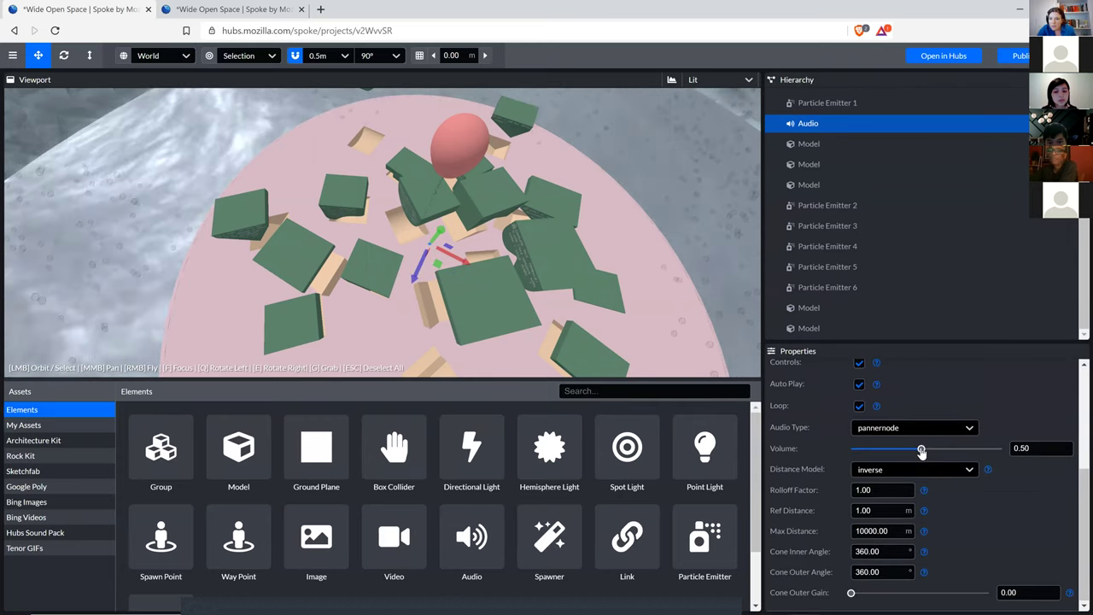
drag(921, 450, 1003, 452)
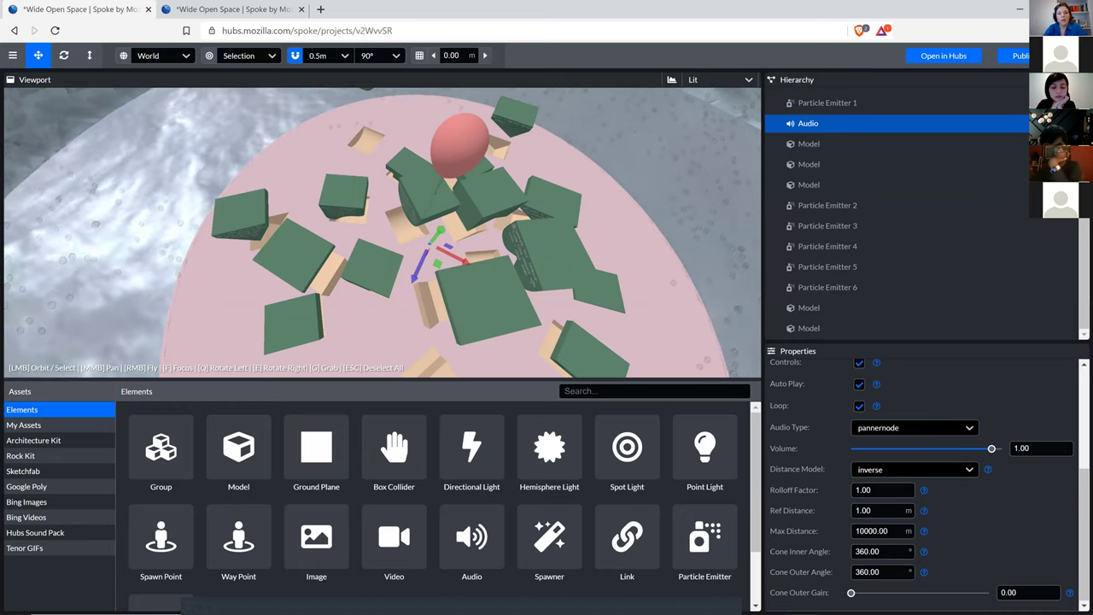
Step: Select the Ambient Light to check its properties and examine the lit island up close and from several angles
scroll(850, 260, up, 3)
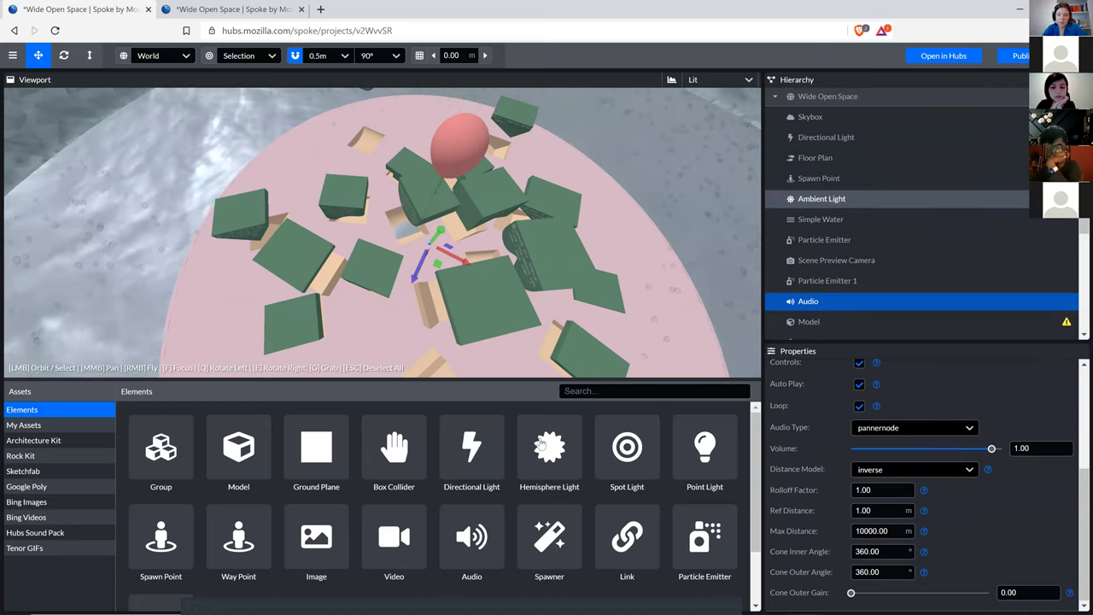
click(926, 203)
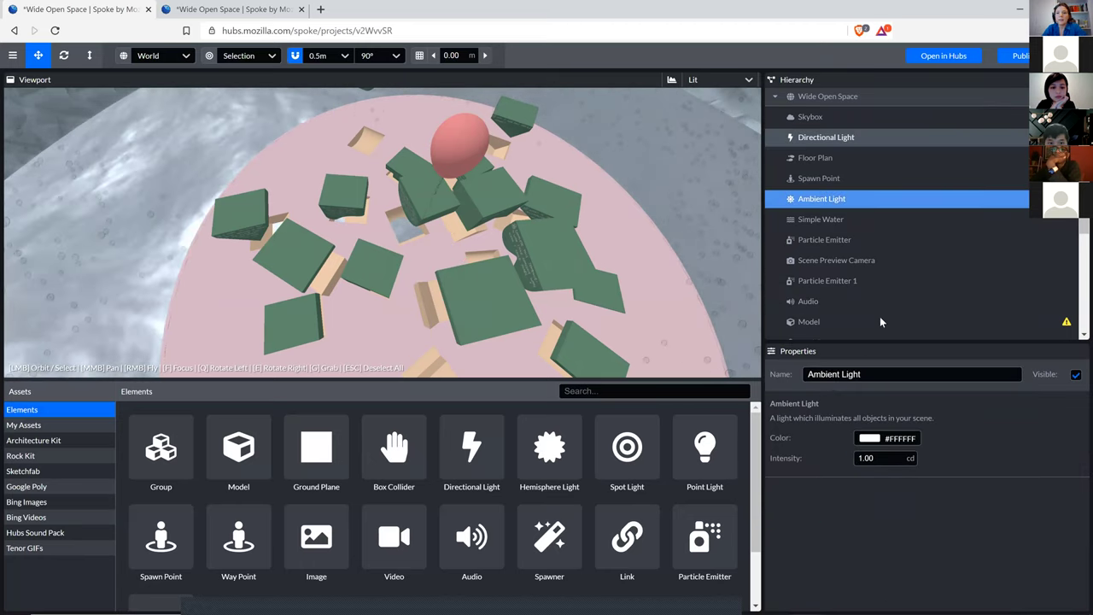
right_drag(468, 231, 420, 229)
scroll(425, 252, down, 3)
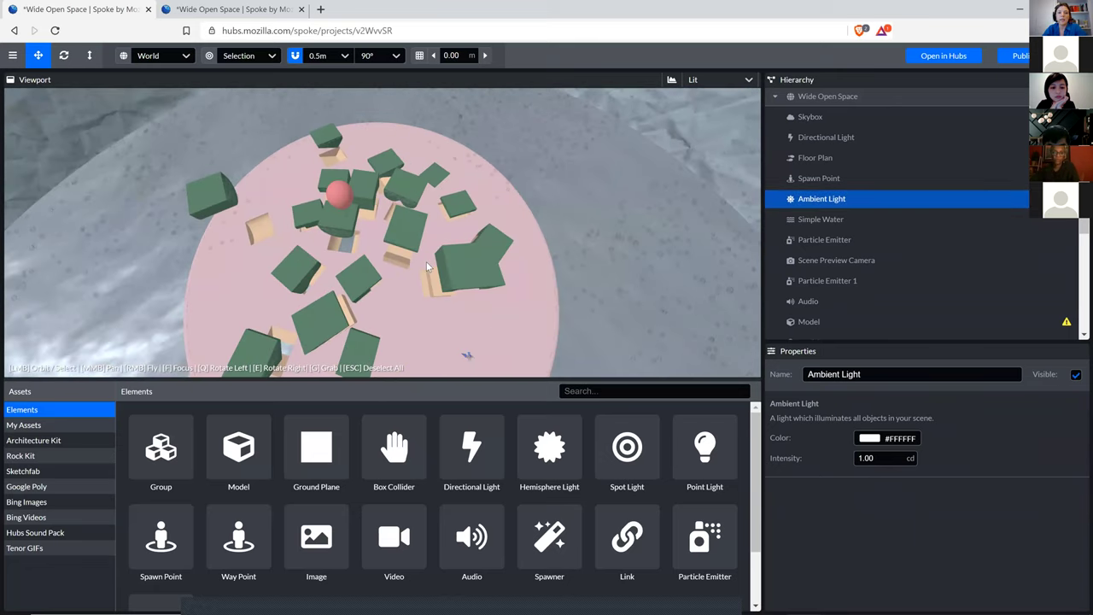
scroll(426, 252, up, 5)
scroll(426, 251, down, 1)
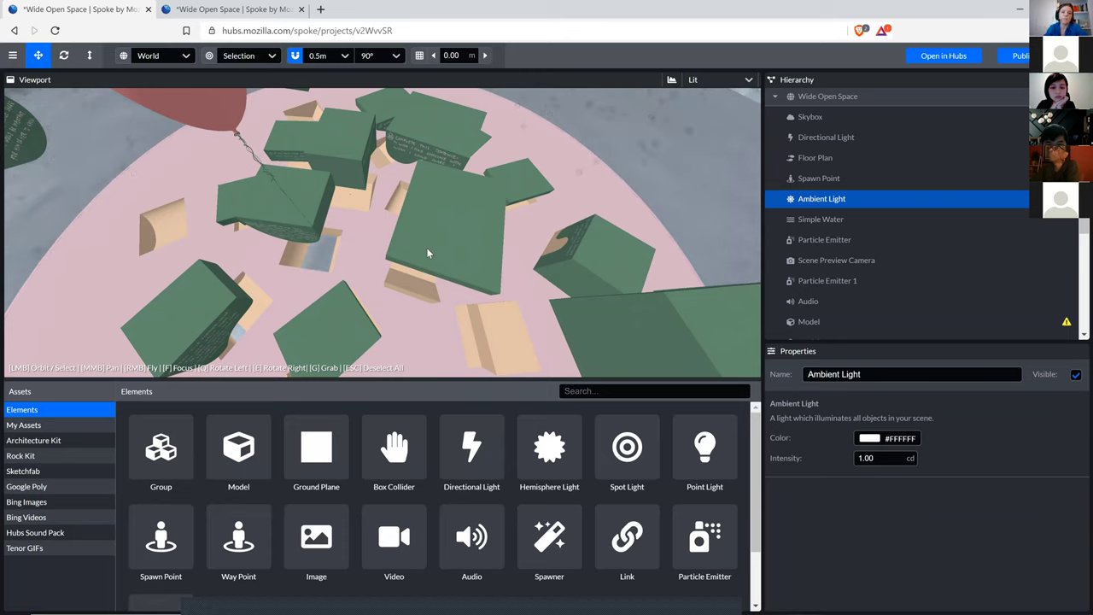
scroll(414, 233, down, 2)
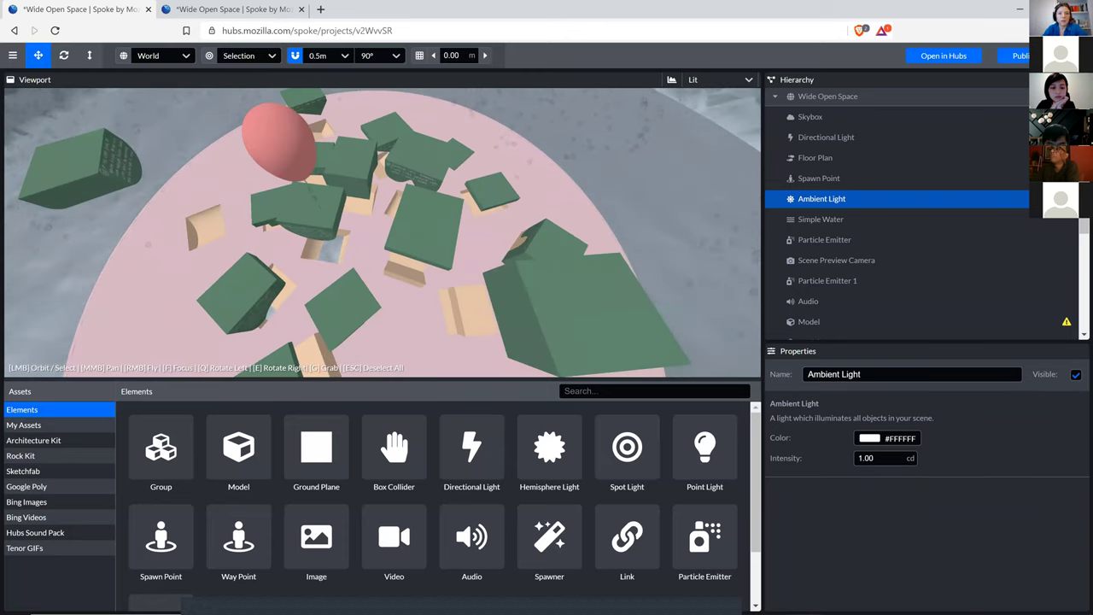
right_drag(489, 242, 452, 256)
right_drag(382, 232, 333, 269)
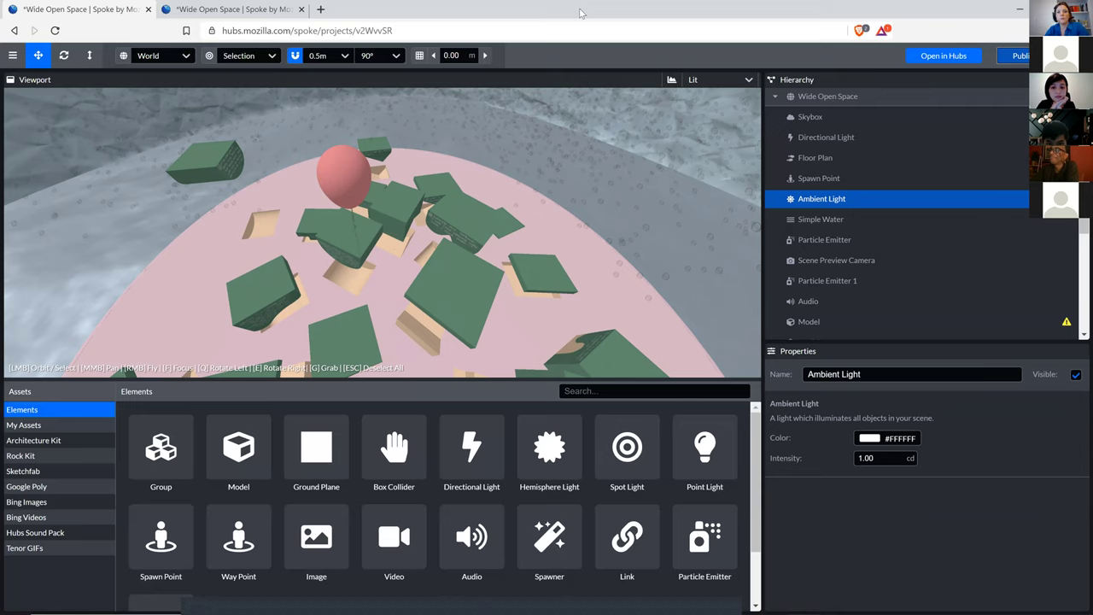
Step: Close the browser tab holding the other Wide Open Space project with the grid floor, keeping the finished island project open
drag(580, 13, 645, 76)
drag(579, 35, 693, 52)
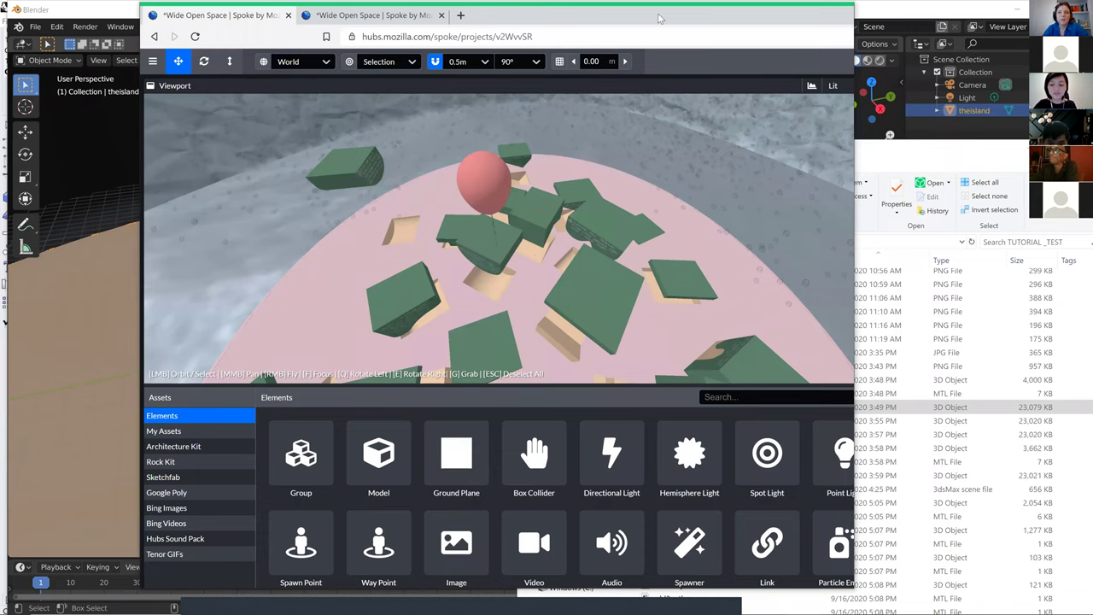
drag(659, 18, 840, 5)
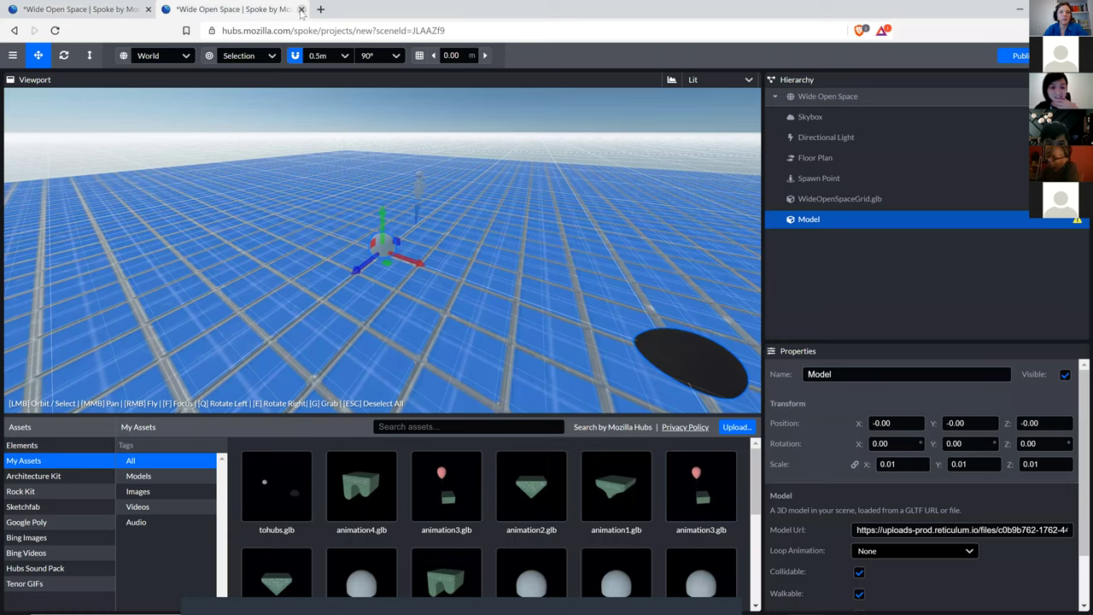
click(301, 9)
click(616, 105)
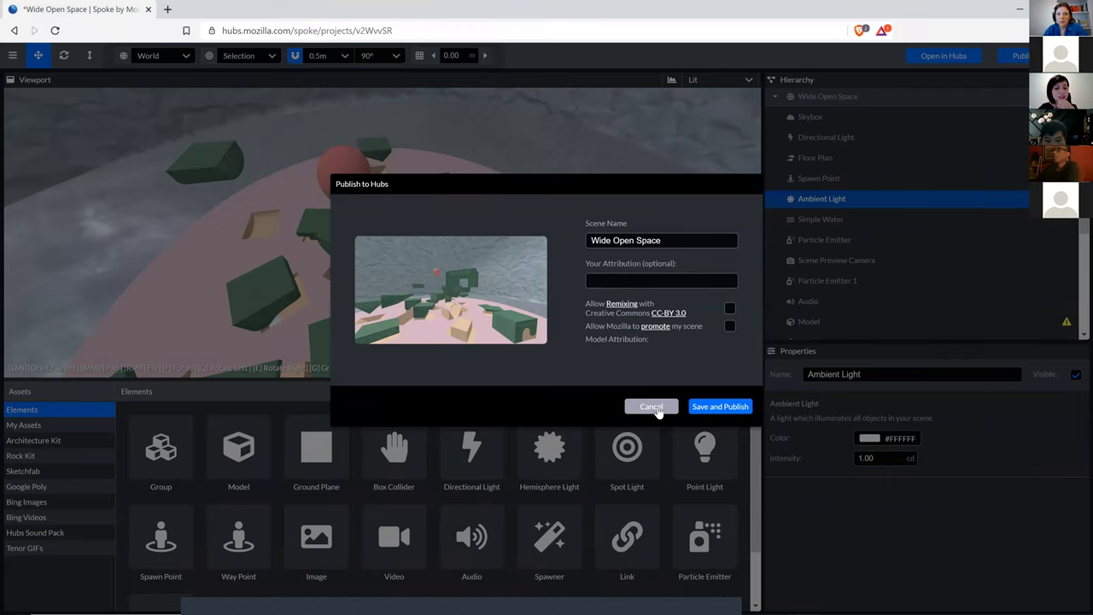
Step: Cancel the Publish to Hubs dialog and set the Wide Open Space root node's fog type to Exponential
click(656, 410)
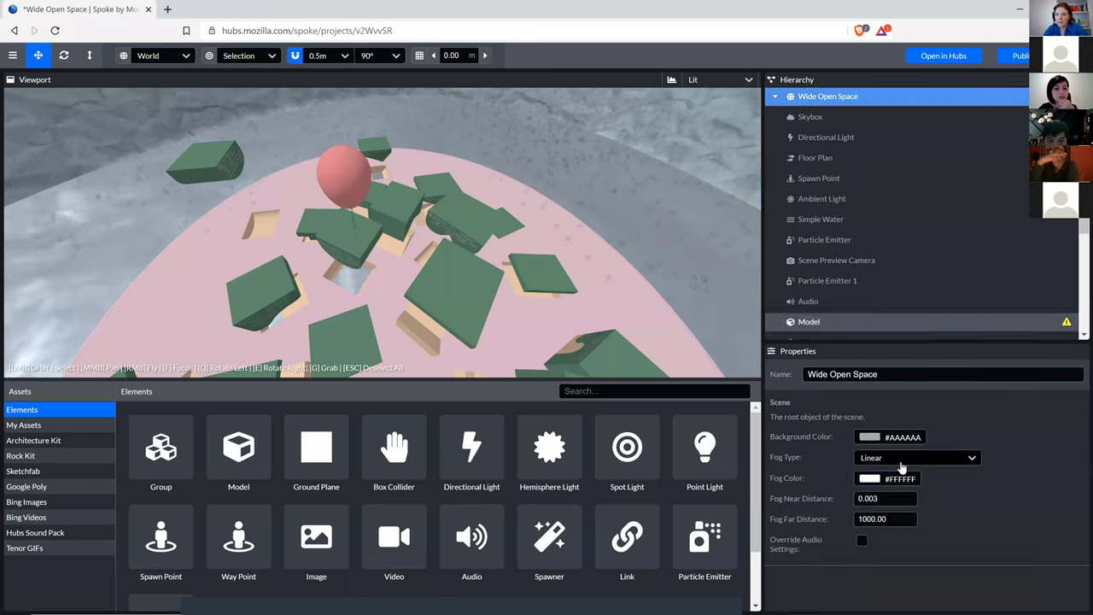
click(902, 461)
click(897, 519)
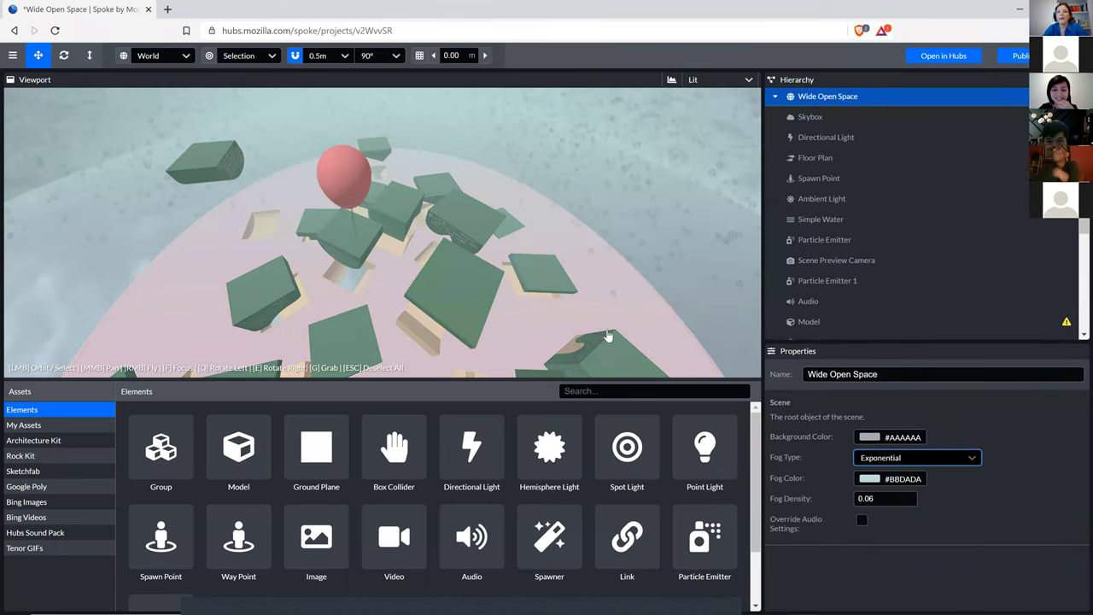
Step: Save and publish the Wide Open Space scene to Hubs past the performance check, and view the published scene
key(ctrl+s)
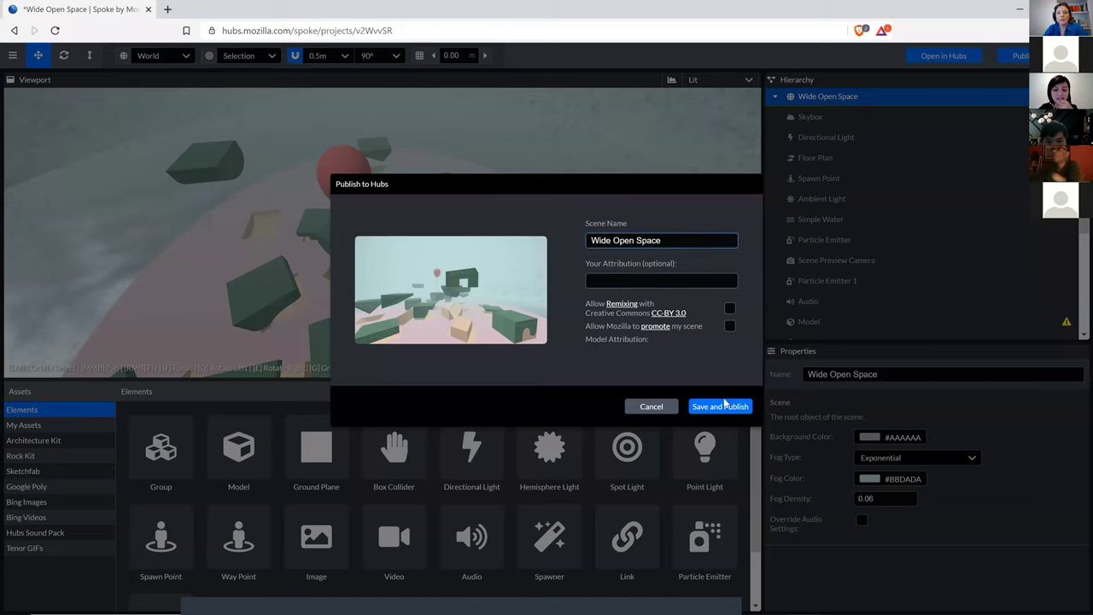
click(720, 406)
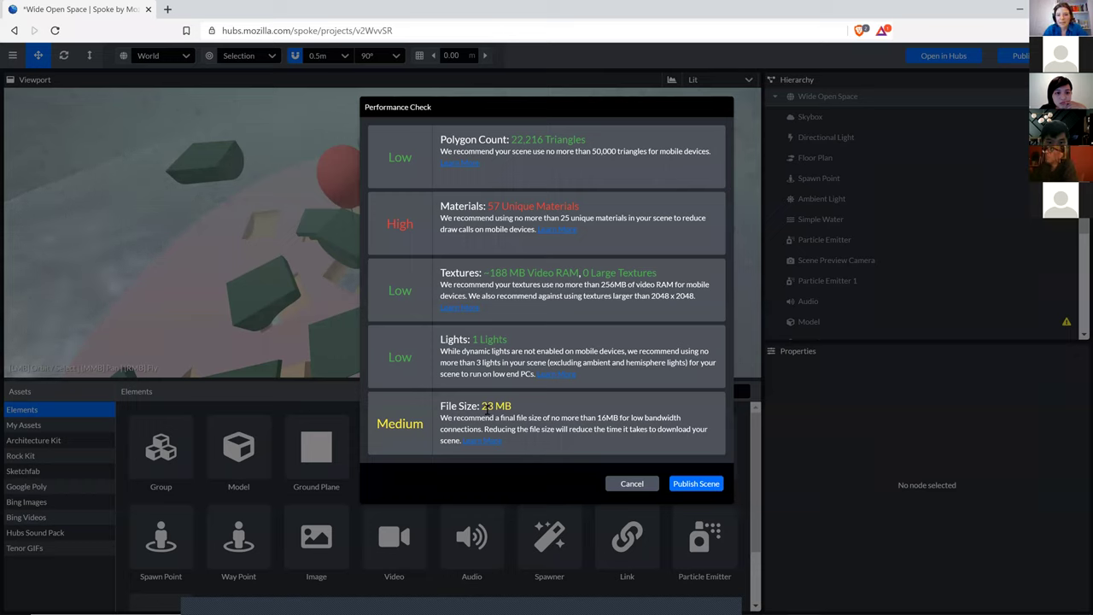
click(697, 483)
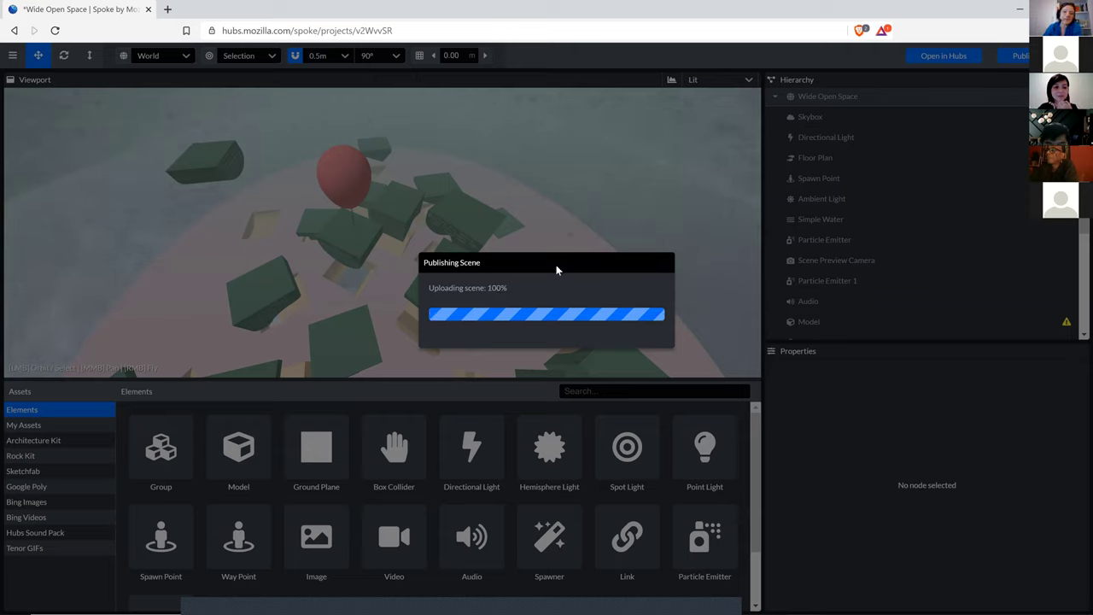
click(648, 294)
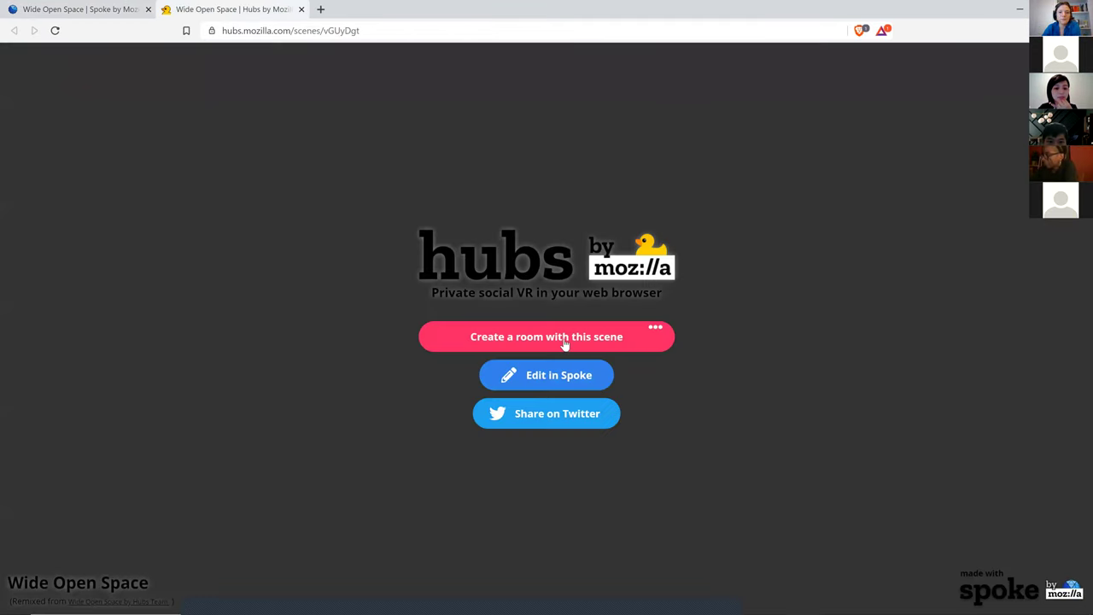
Step: Create a Hubs room with the published scene and enter it on screen with the microphone muted
click(570, 346)
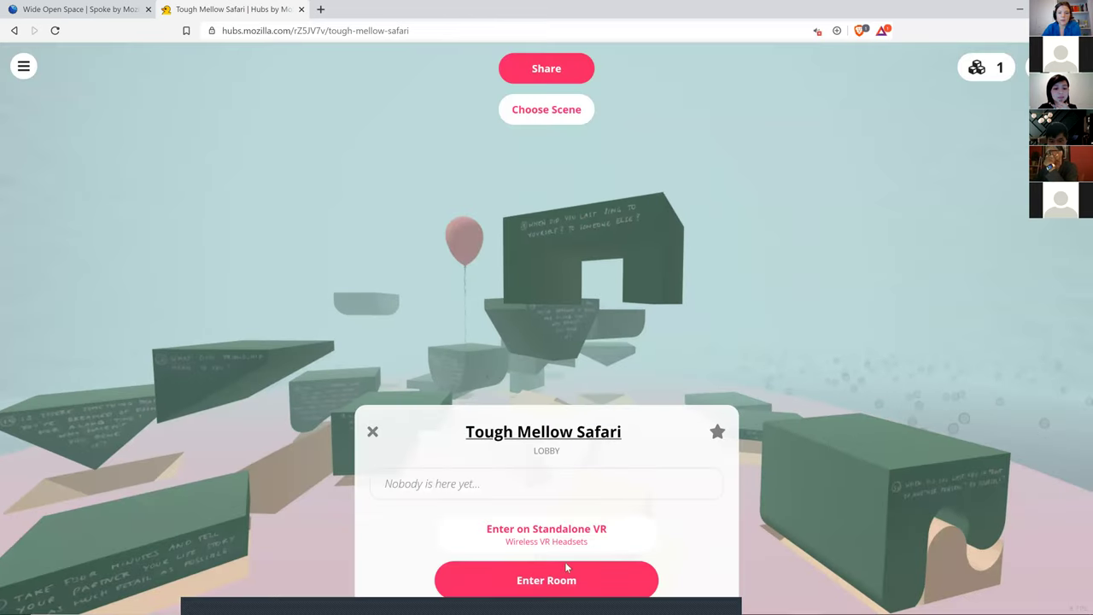
click(569, 582)
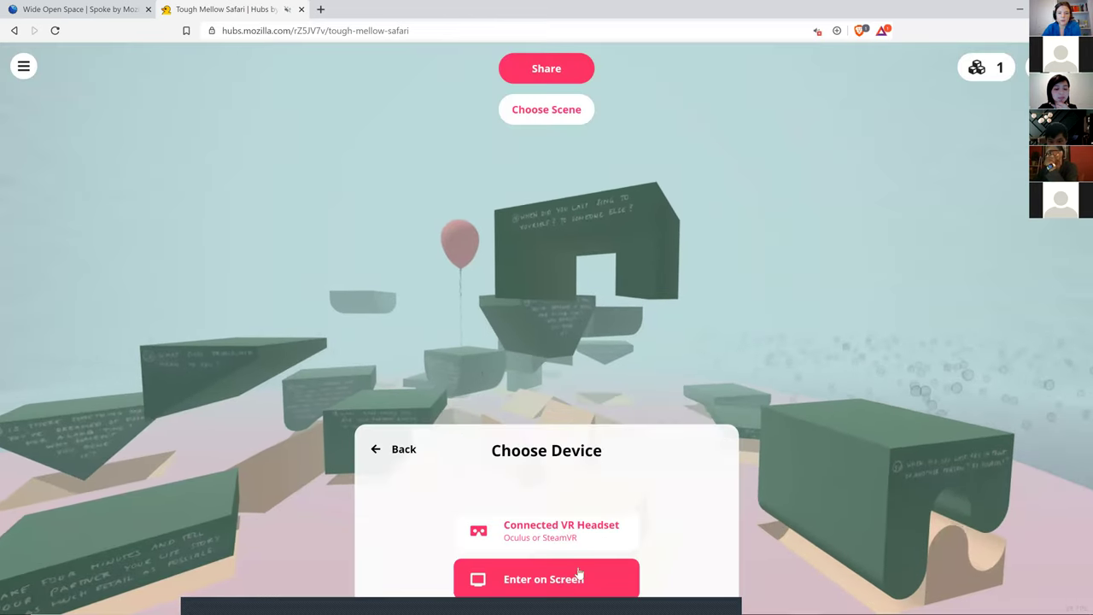
click(578, 577)
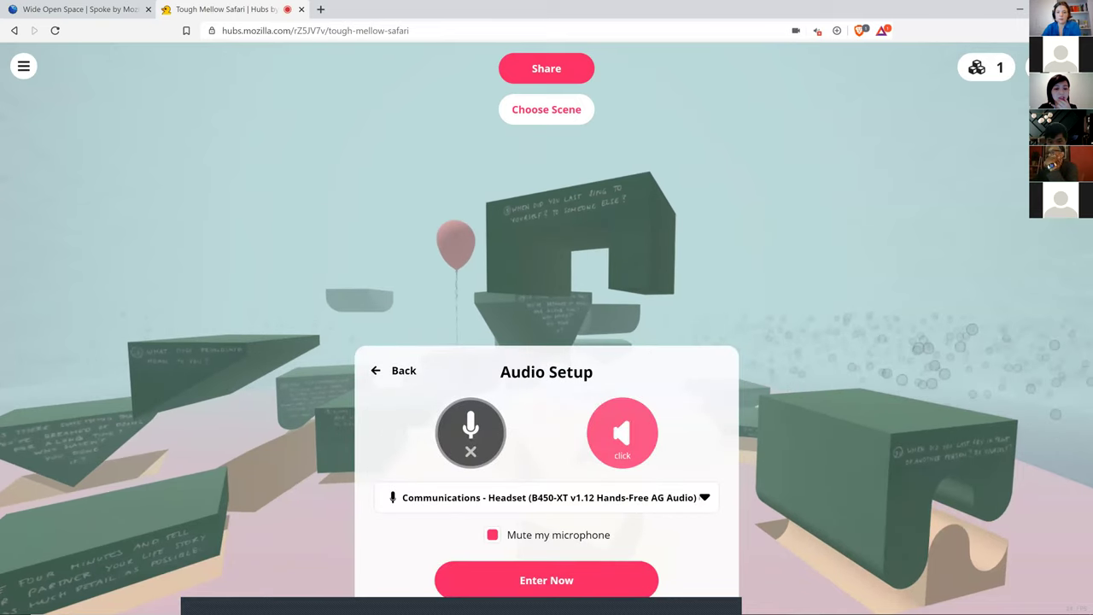
click(547, 580)
drag(607, 432, 627, 366)
key(a)
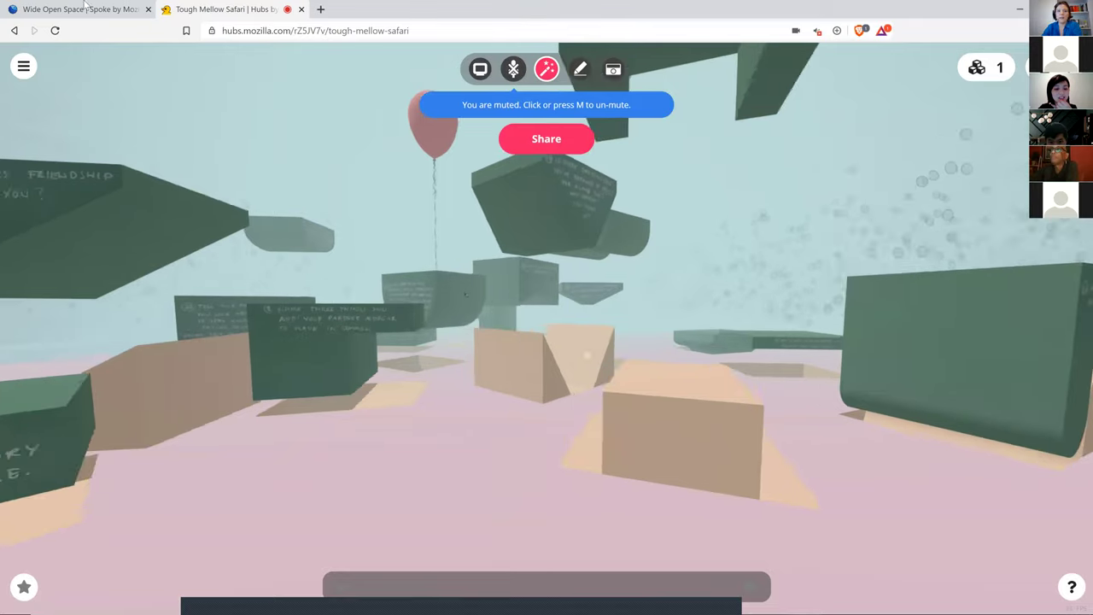
Step: Return to the Spoke project, dismiss the Scene Published dialog and look through the scene's node list
click(80, 10)
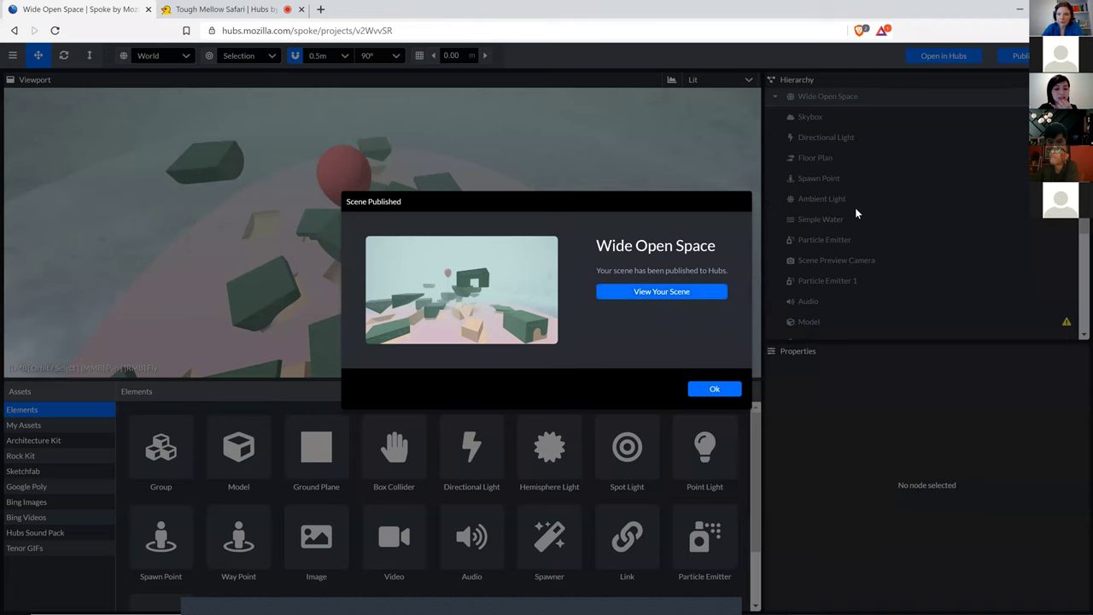
key(Escape)
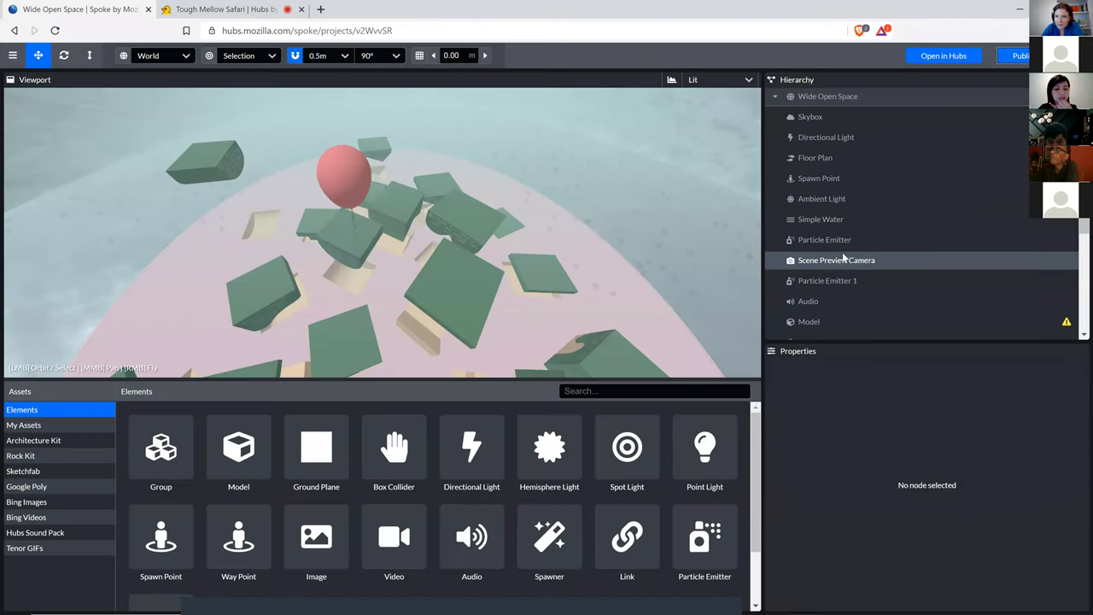
scroll(844, 256, down, 2)
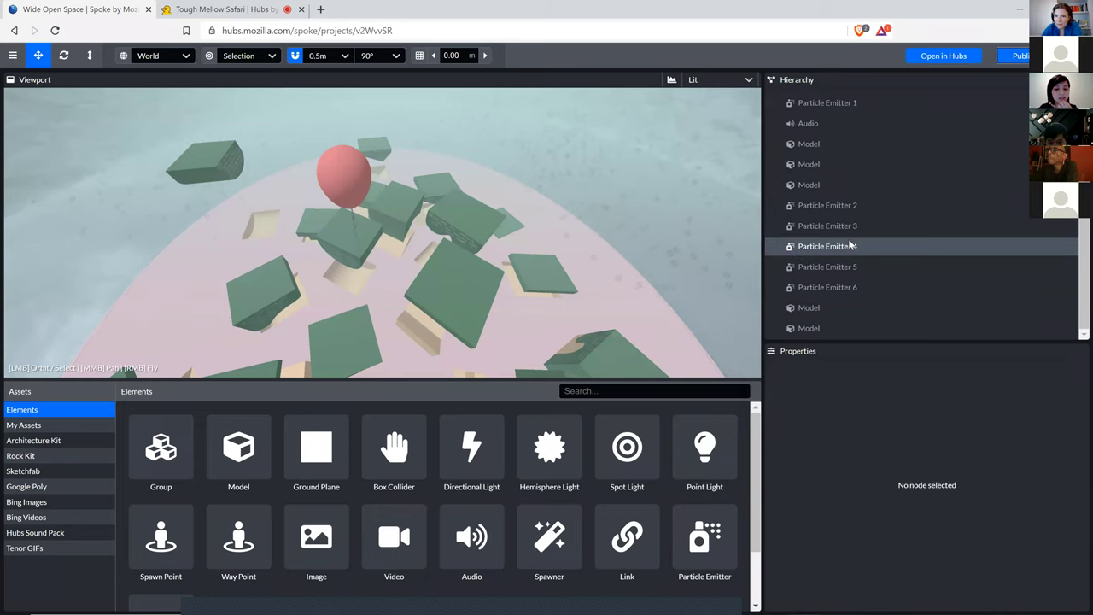
scroll(850, 243, up, 2)
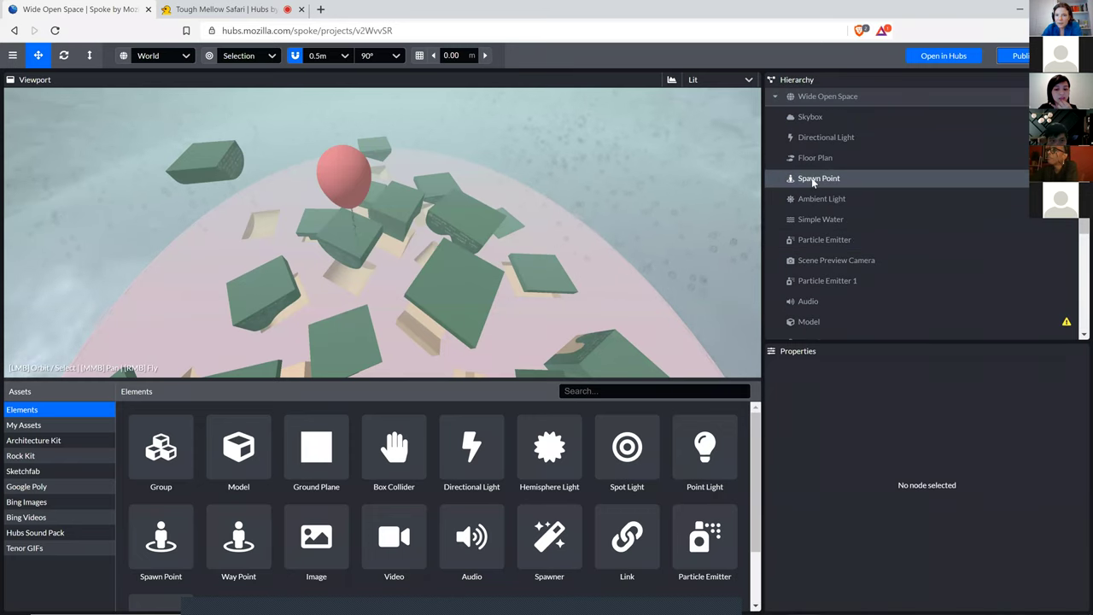
Step: Move the Spawn Point along the Z axis to -24.00 at the island's edge
click(814, 179)
scroll(365, 217, down, 4)
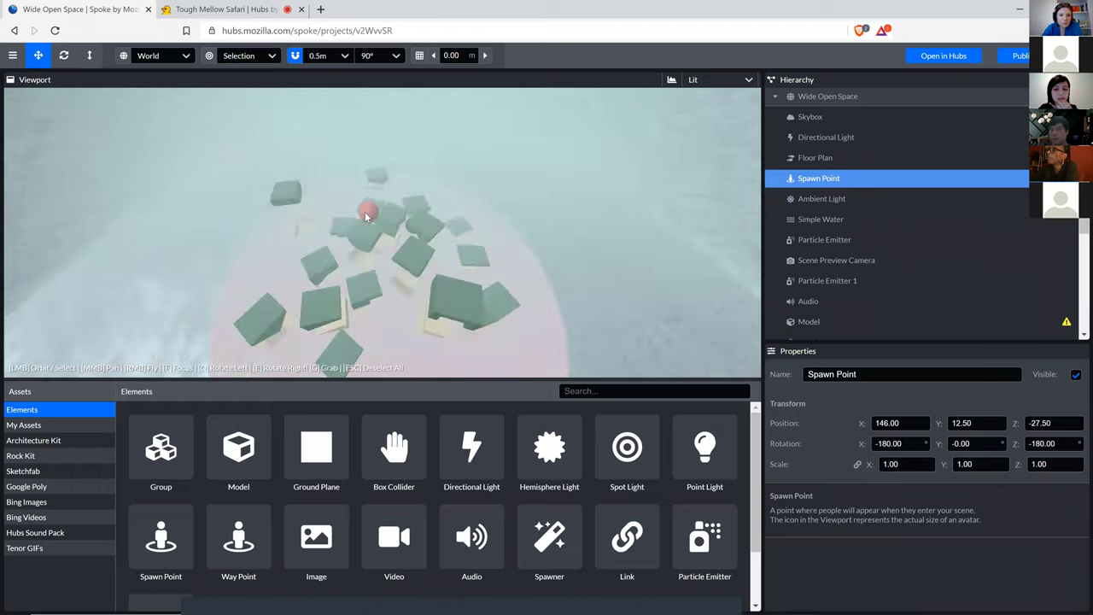
scroll(366, 217, down, 2)
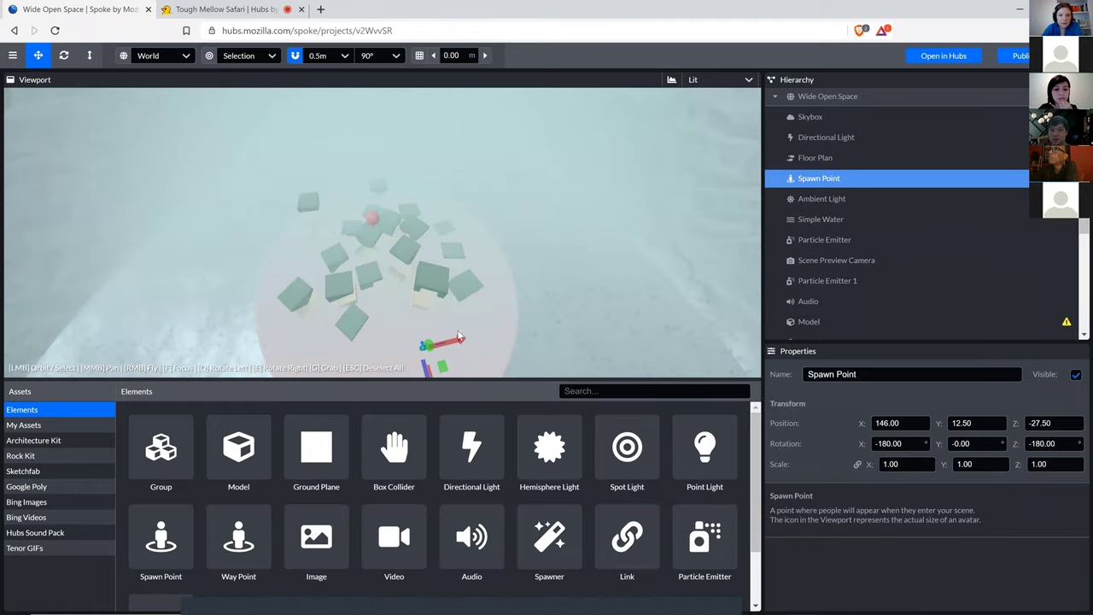
right_drag(459, 337, 432, 335)
drag(416, 309, 452, 374)
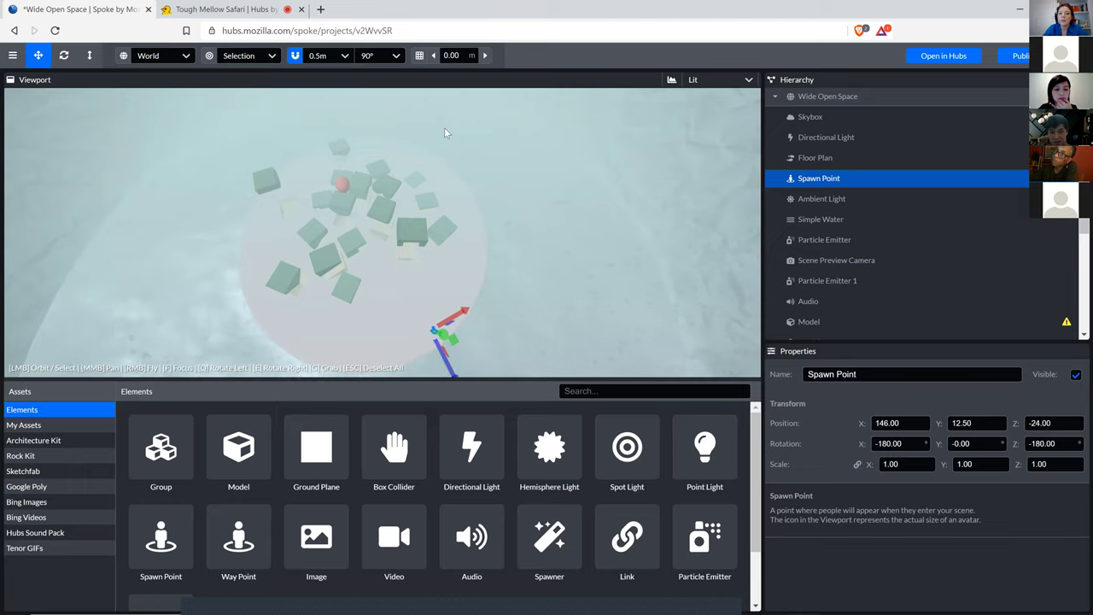
drag(481, 214, 331, 246)
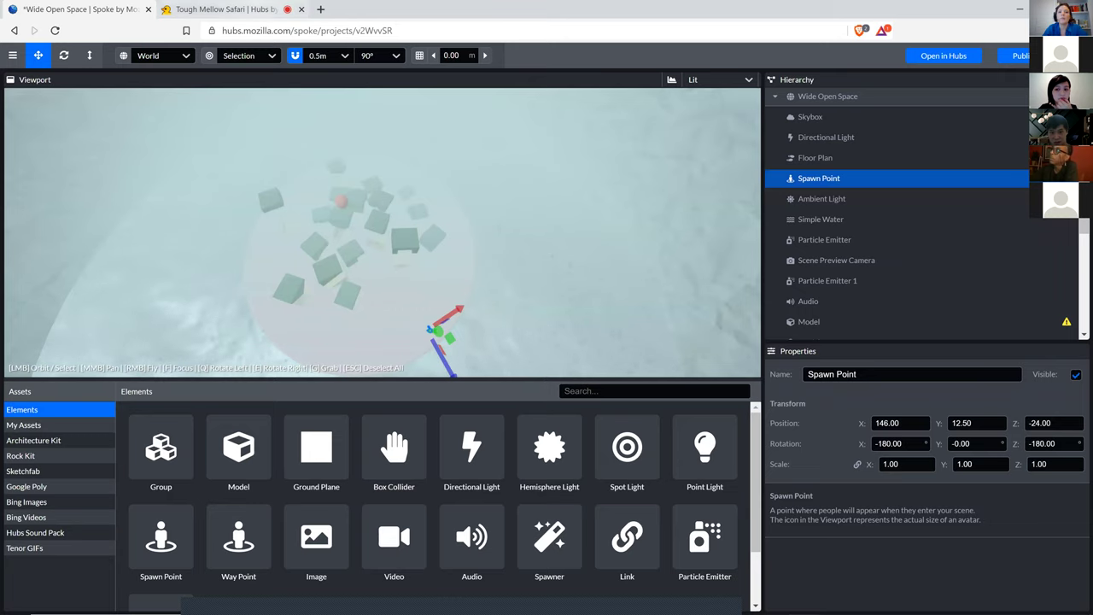
Step: Switch back to the Hubs room and walk across the island towards the block with question 14
click(218, 9)
drag(589, 363, 477, 381)
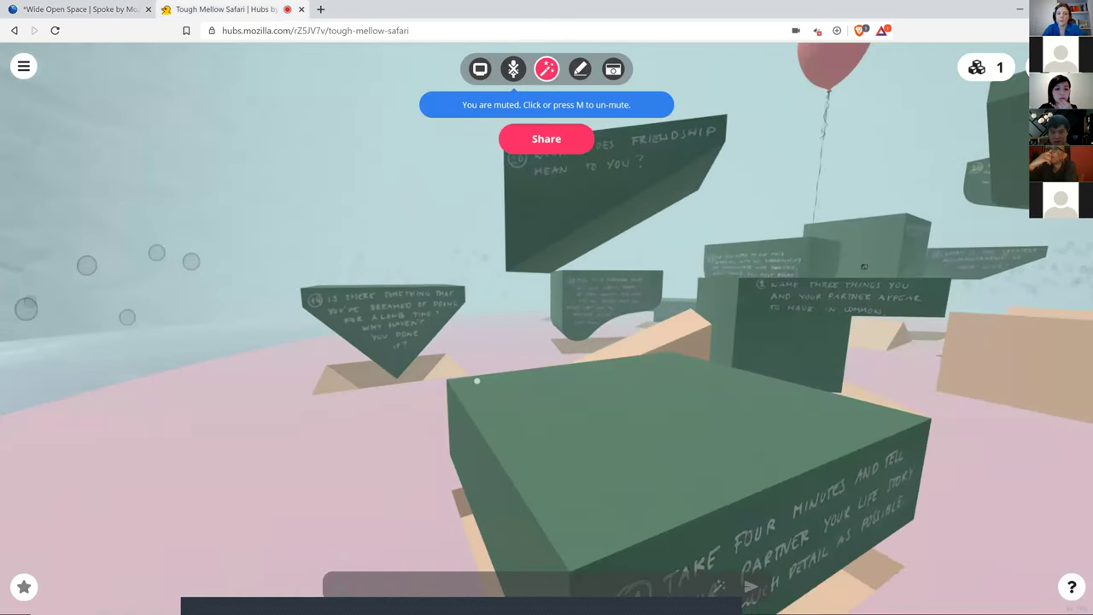
key(w)
key(a)
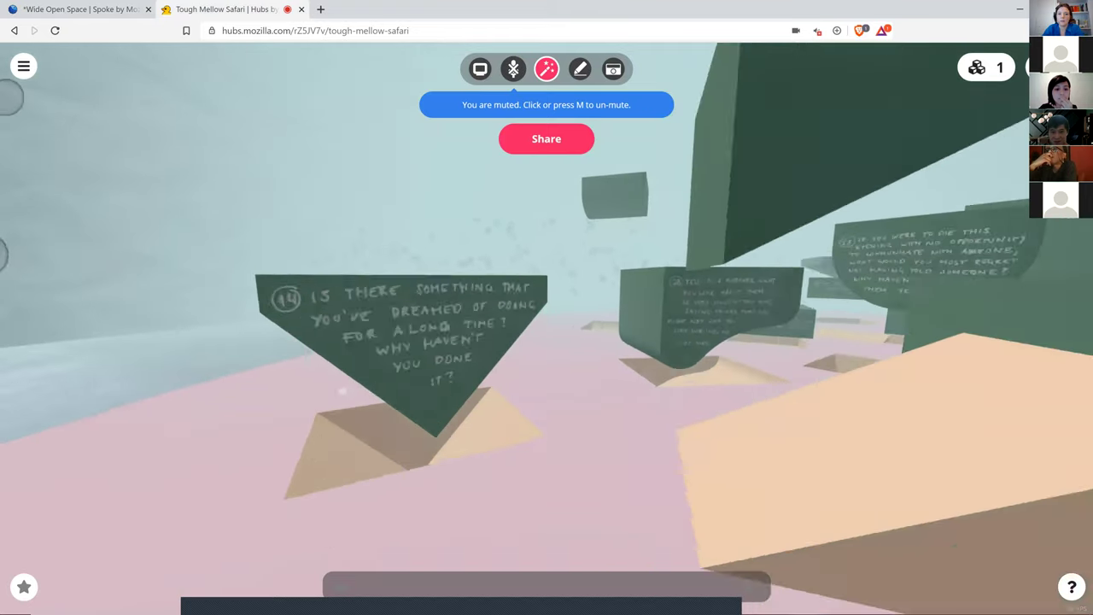
key(w)
right_click(458, 410)
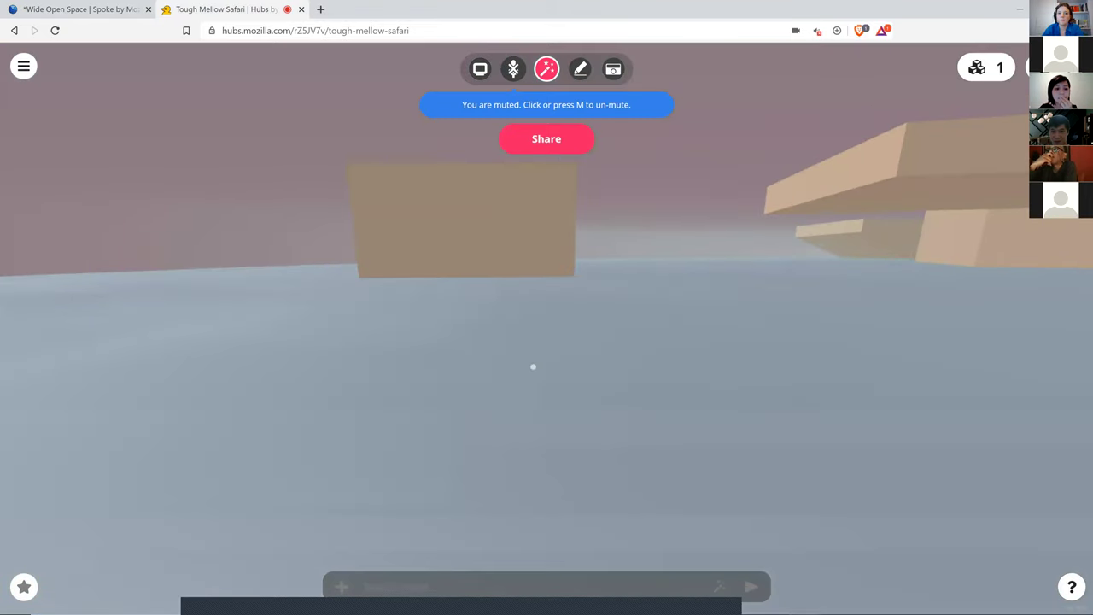
Step: Enable fly mode in the room and fly from beneath the island back up above its pink surface
key(w)
key(g)
drag(580, 299, 590, 248)
key(w)
key(w)
right_click(587, 268)
right_drag(588, 268, 978, 331)
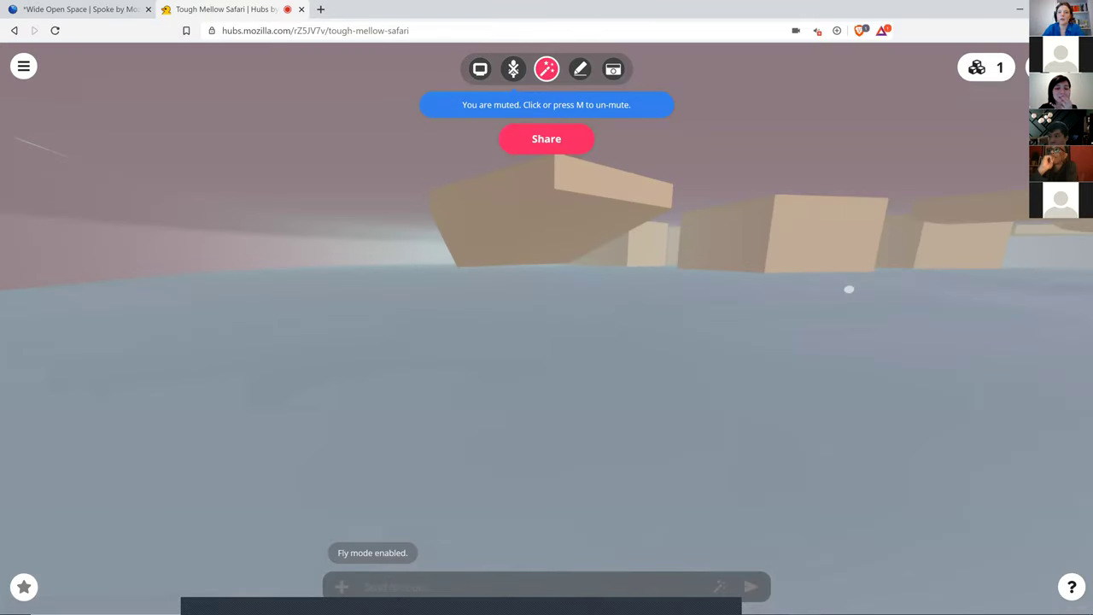
key(w)
right_click(566, 366)
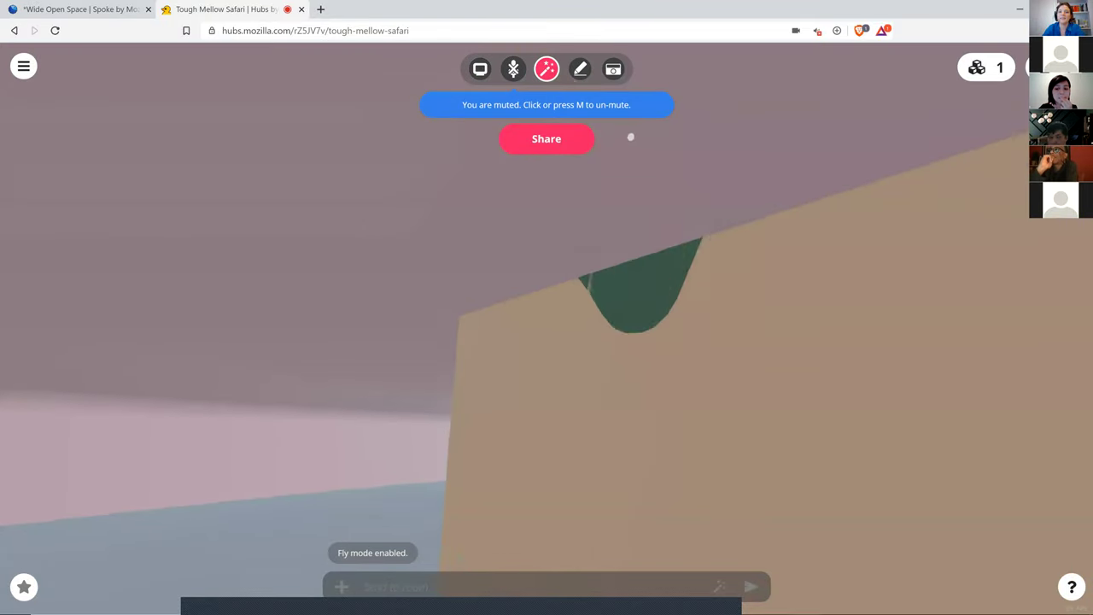
key(w)
drag(623, 159, 1020, 298)
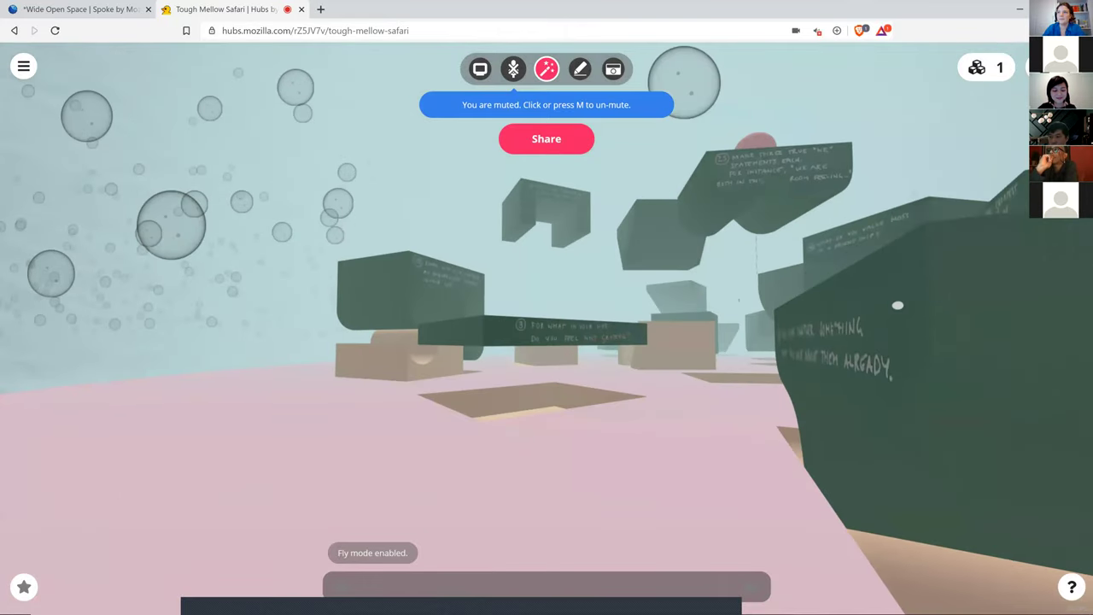
Step: Examine the floating inscribed blocks, bubble particles and fog from the island's surface in the Hubs room
key(s)
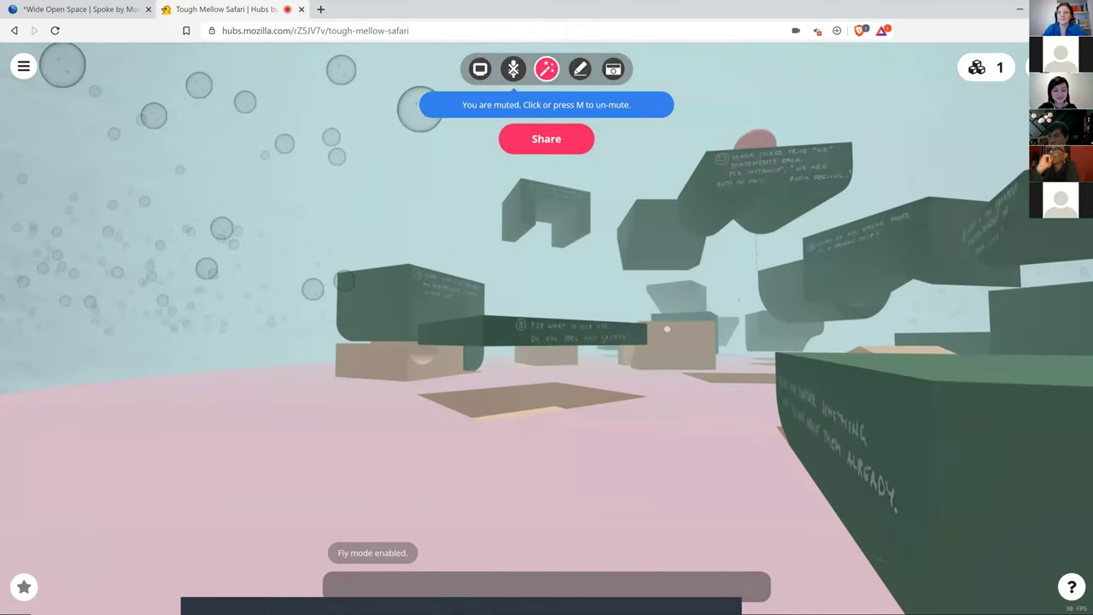
drag(667, 329, 759, 341)
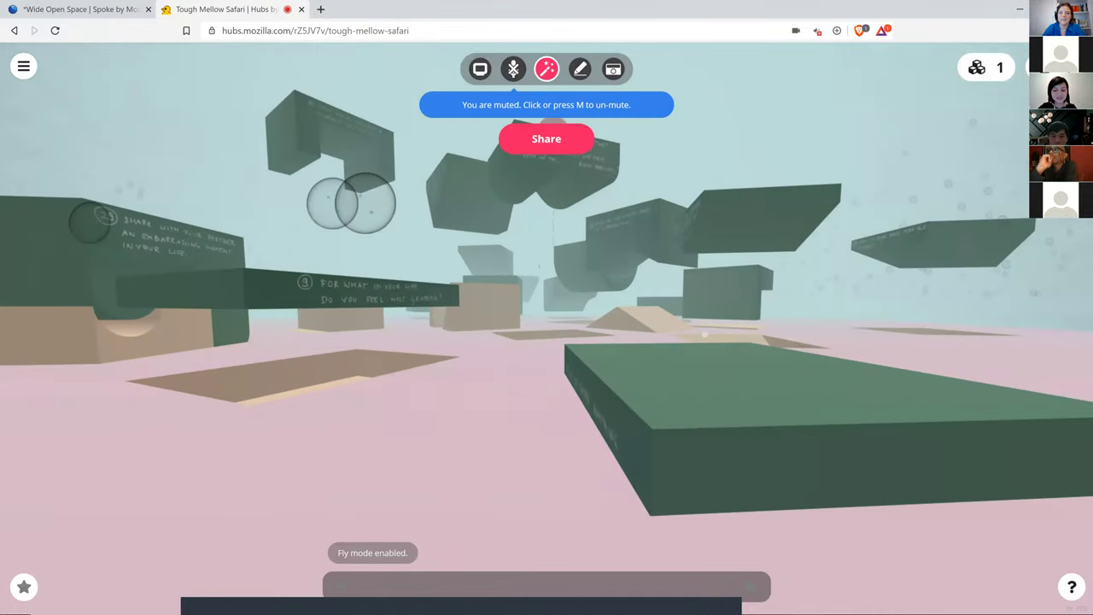
key(w)
key(s)
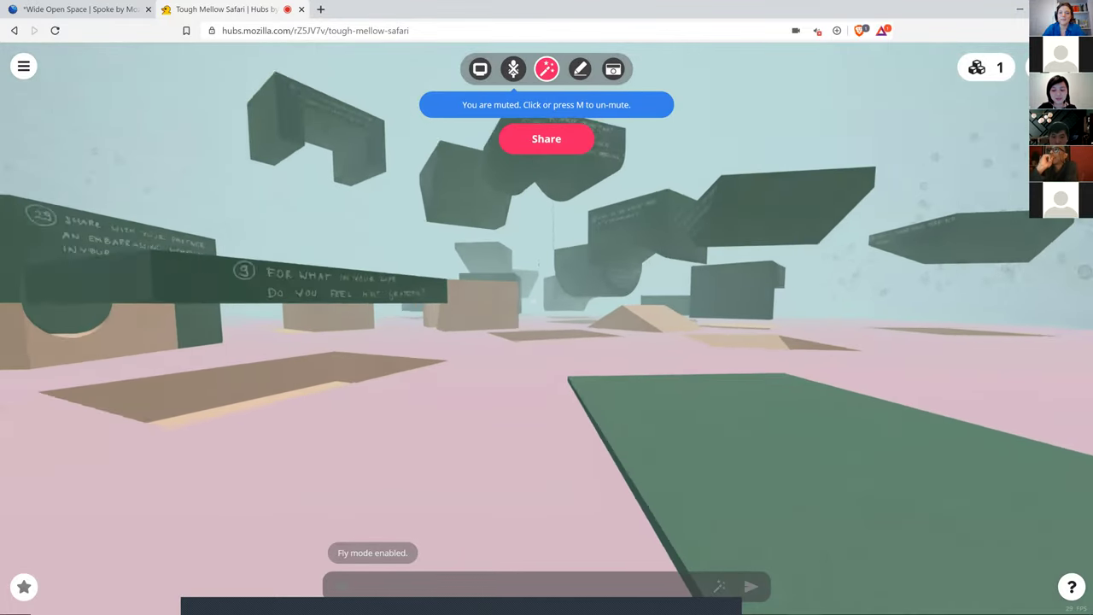
key(s)
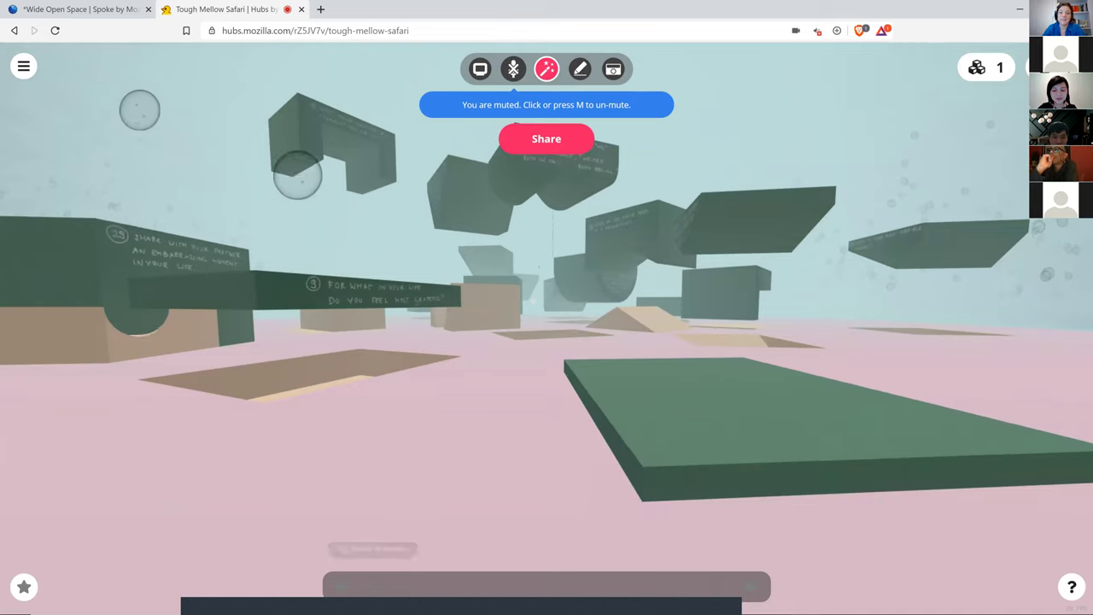
key(w)
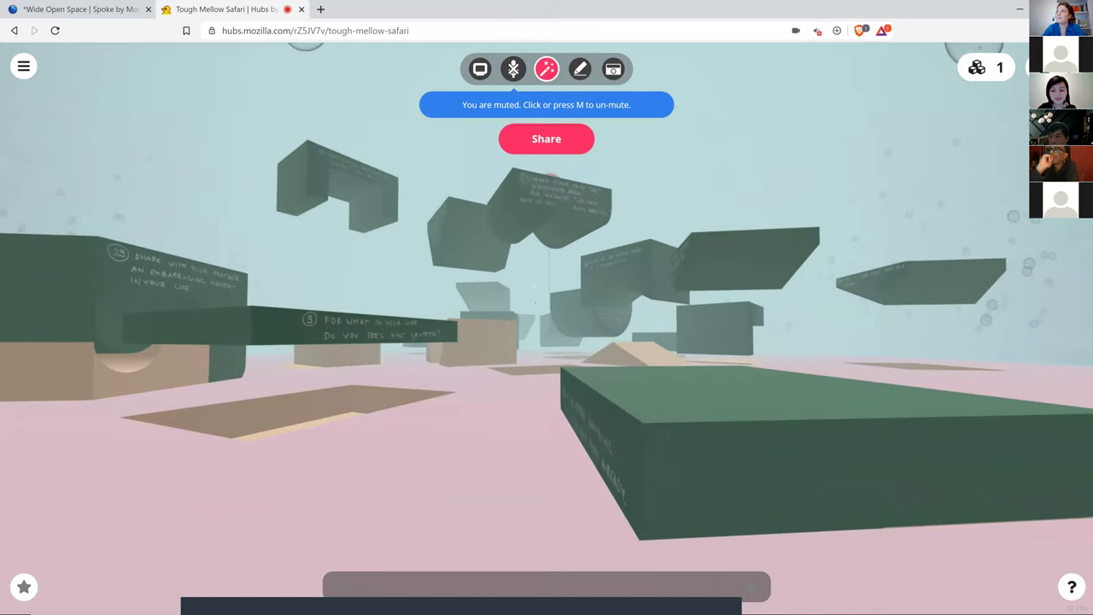
drag(535, 287, 543, 278)
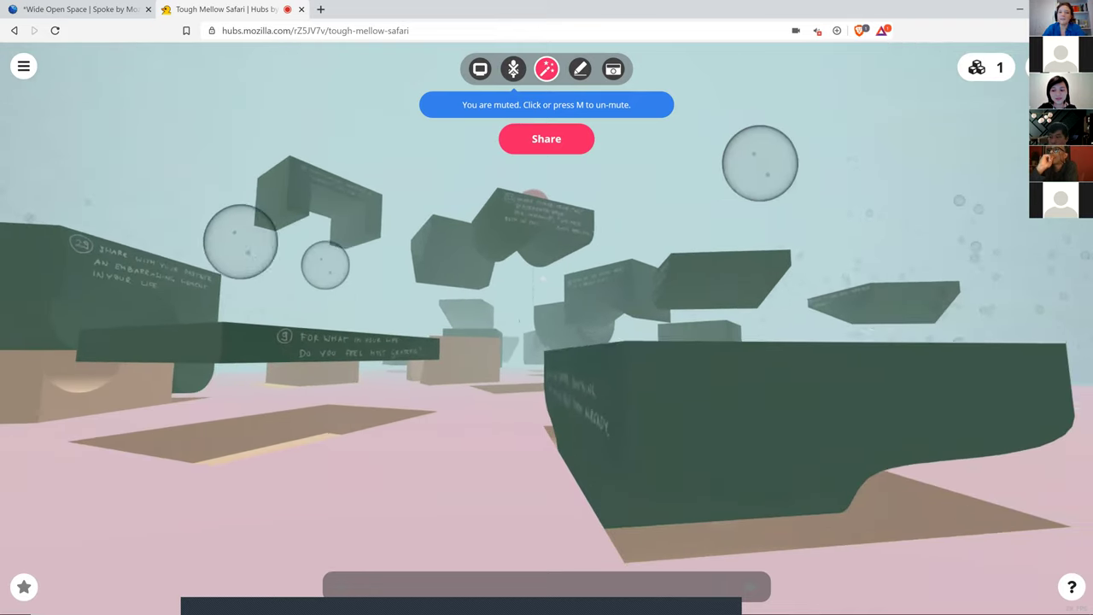
key(a)
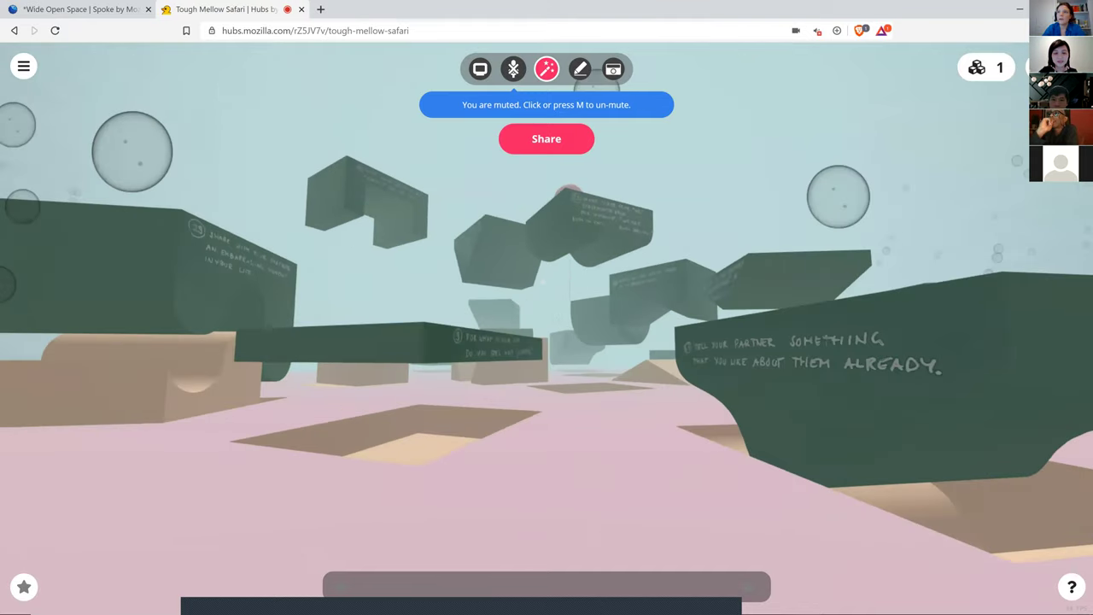
key(a)
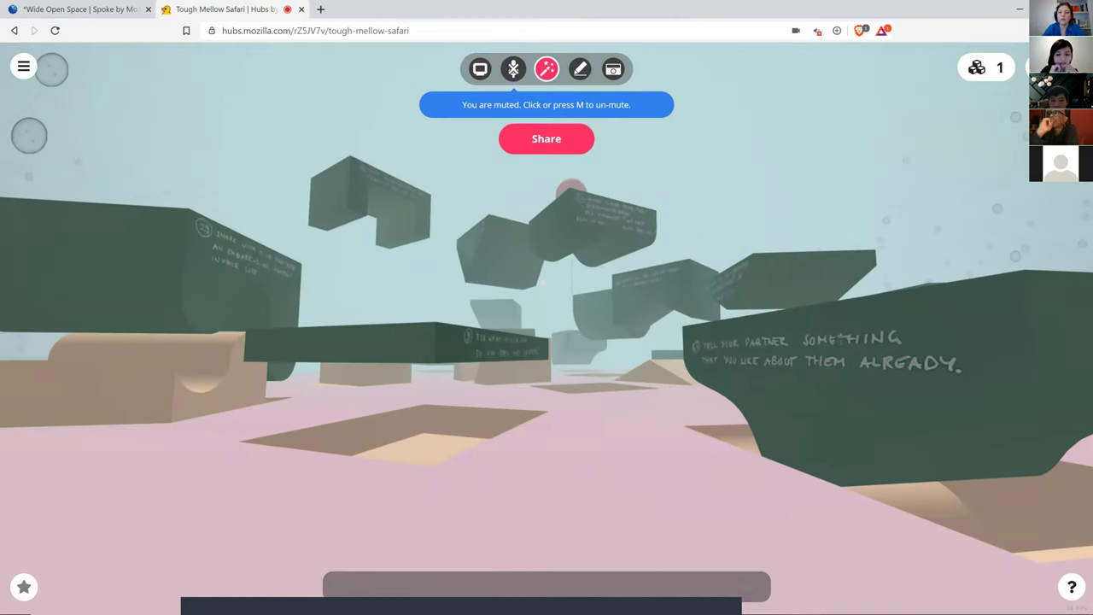
key(w)
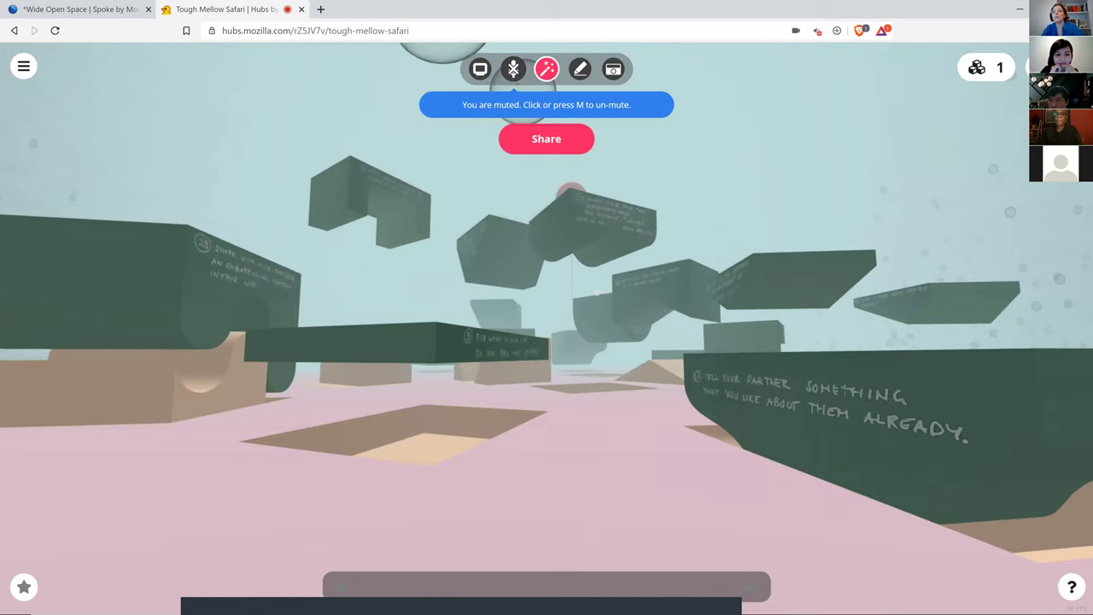
key(w)
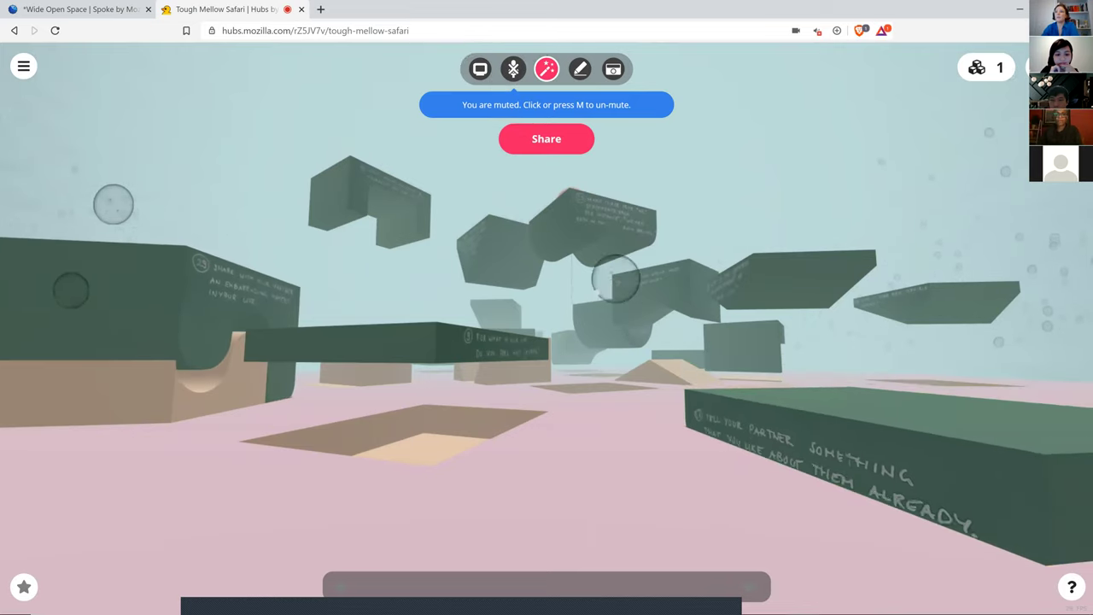
key(w)
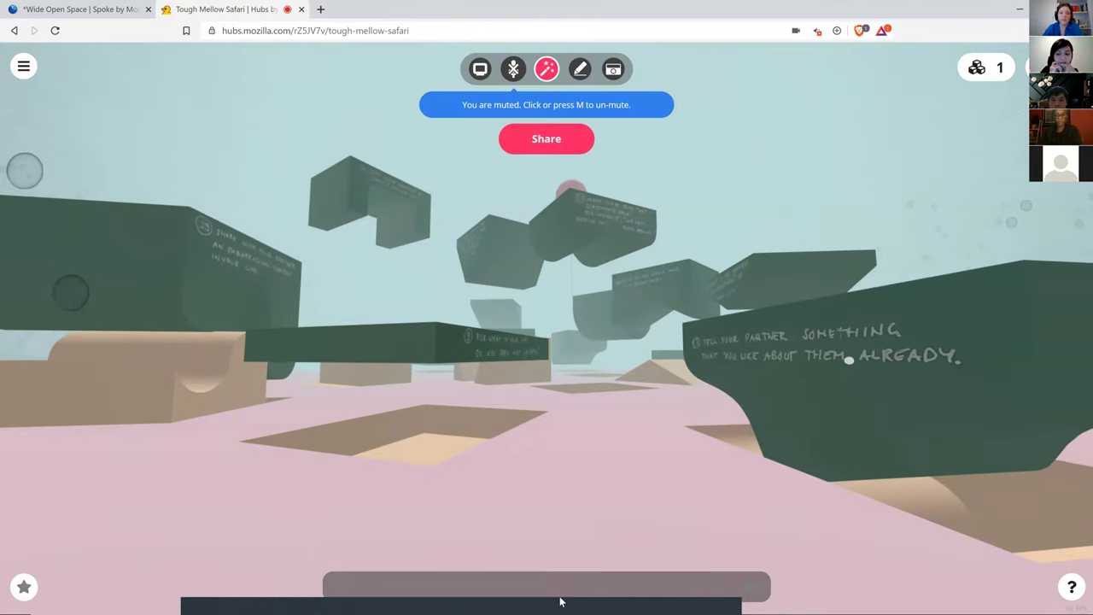
Step: Reduce the browser window and switch to Blender, bringing the theisland model to the front
double_click(666, 6)
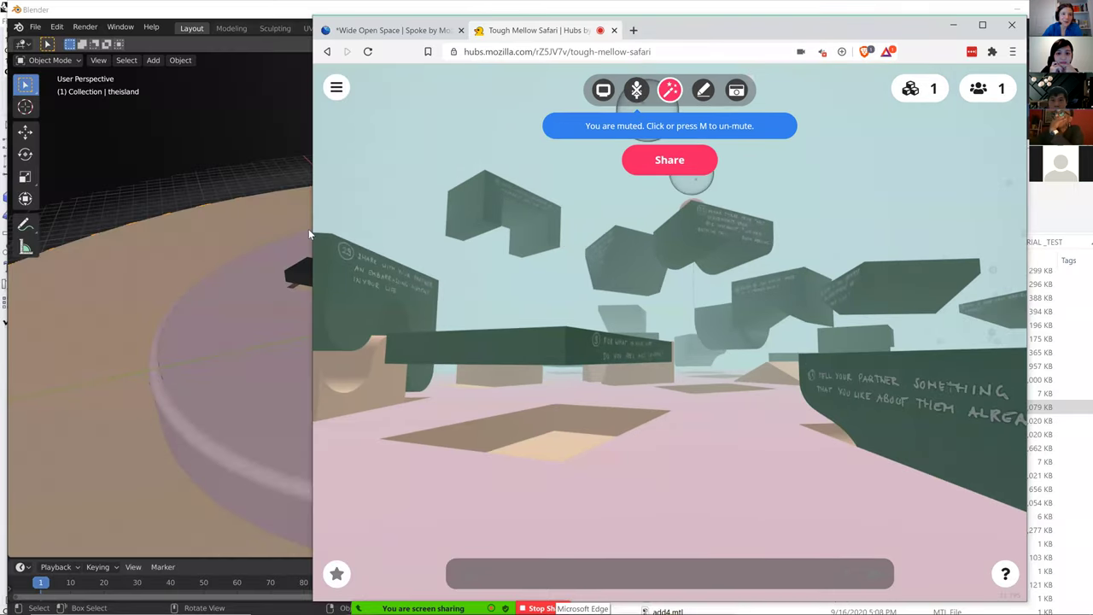
click(259, 175)
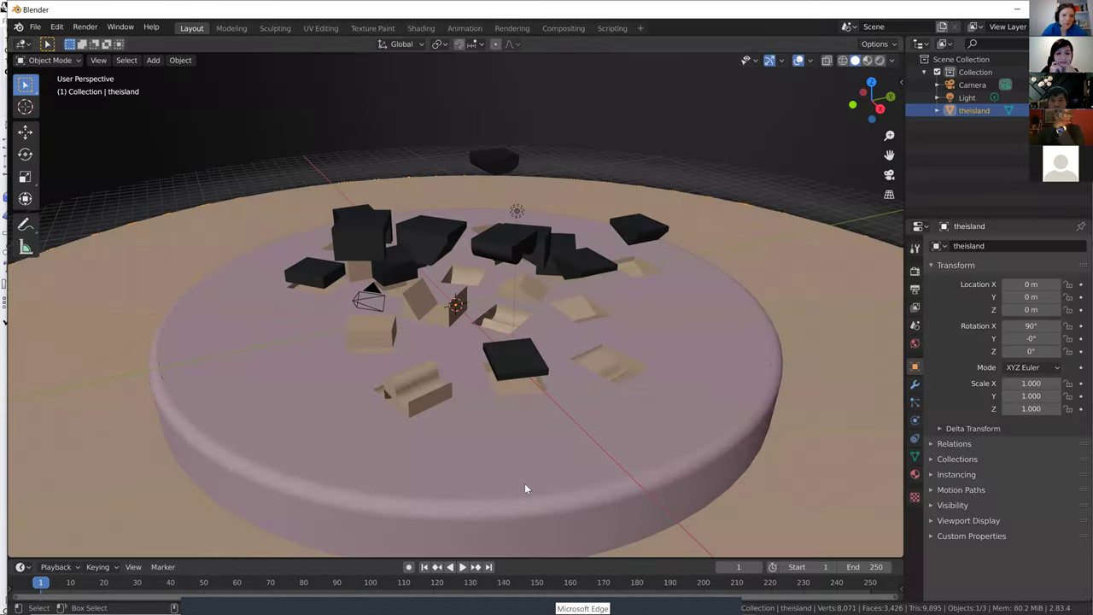
Step: Import the Wavefront model add3.obj from the TUTORIAL_TEST folder into the island scene
scroll(518, 348, up, 5)
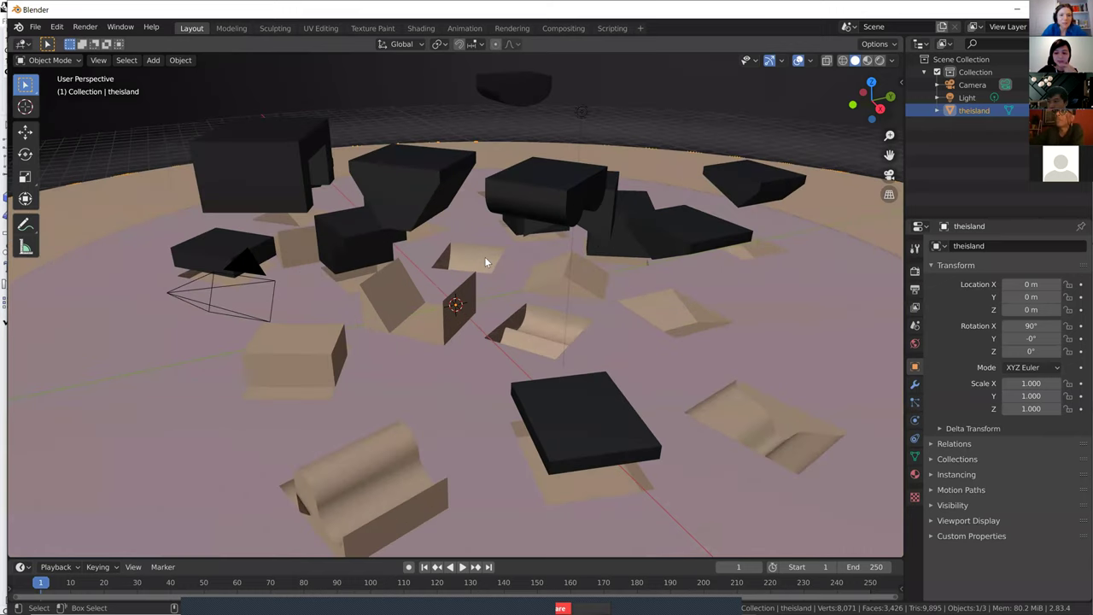
scroll(547, 315, down, 3)
click(35, 28)
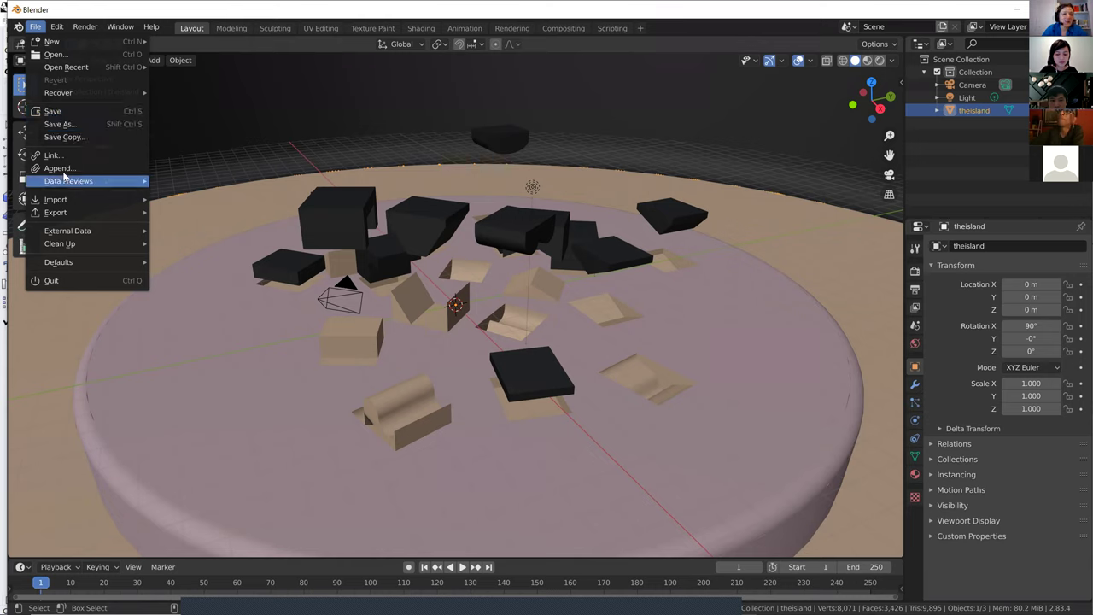
mouse_move(77, 199)
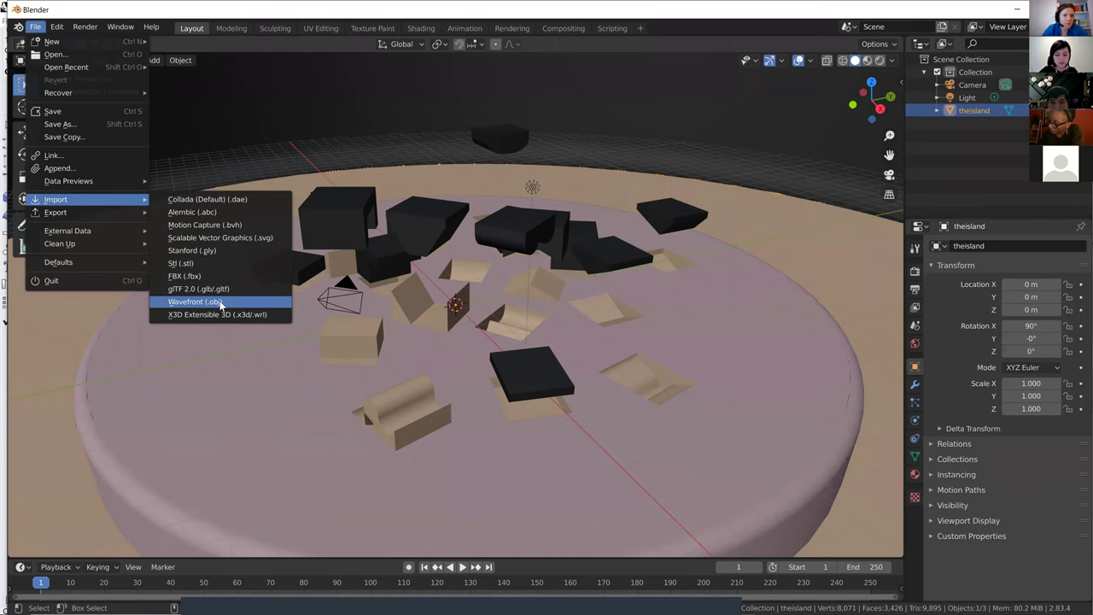
click(197, 302)
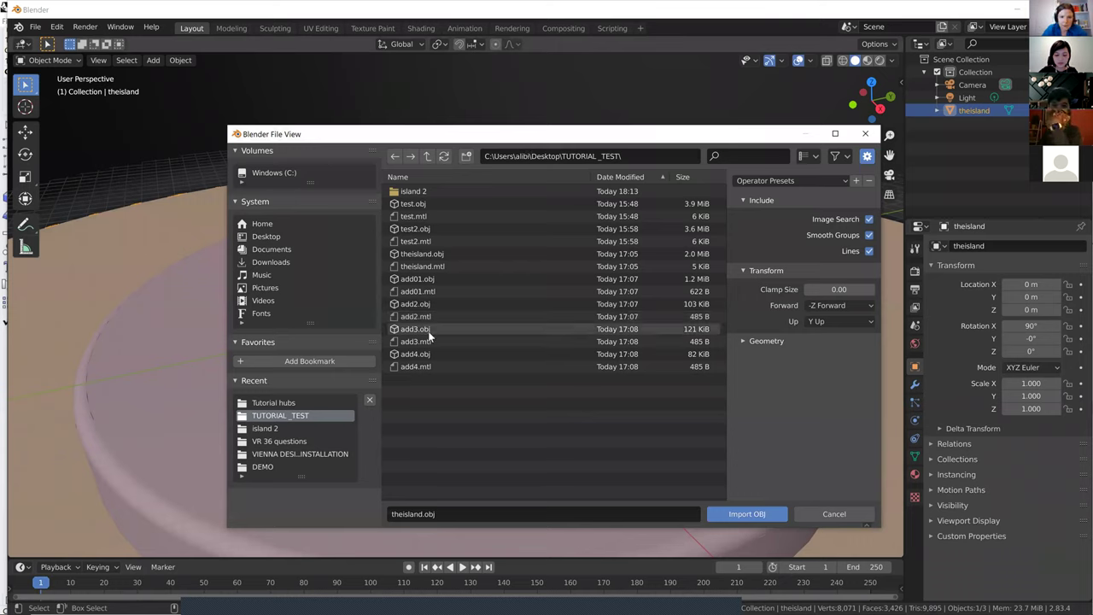
click(428, 330)
click(745, 513)
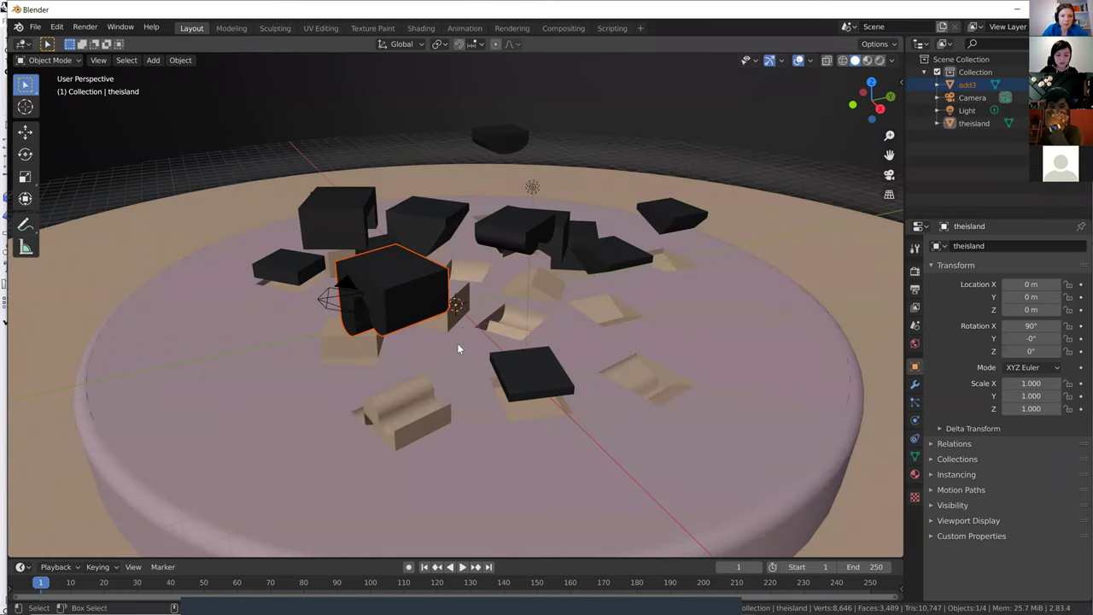
Step: Lower the add3 block to a Z location of about -1.16 m and insert a Location keyframe at frame 1
click(449, 352)
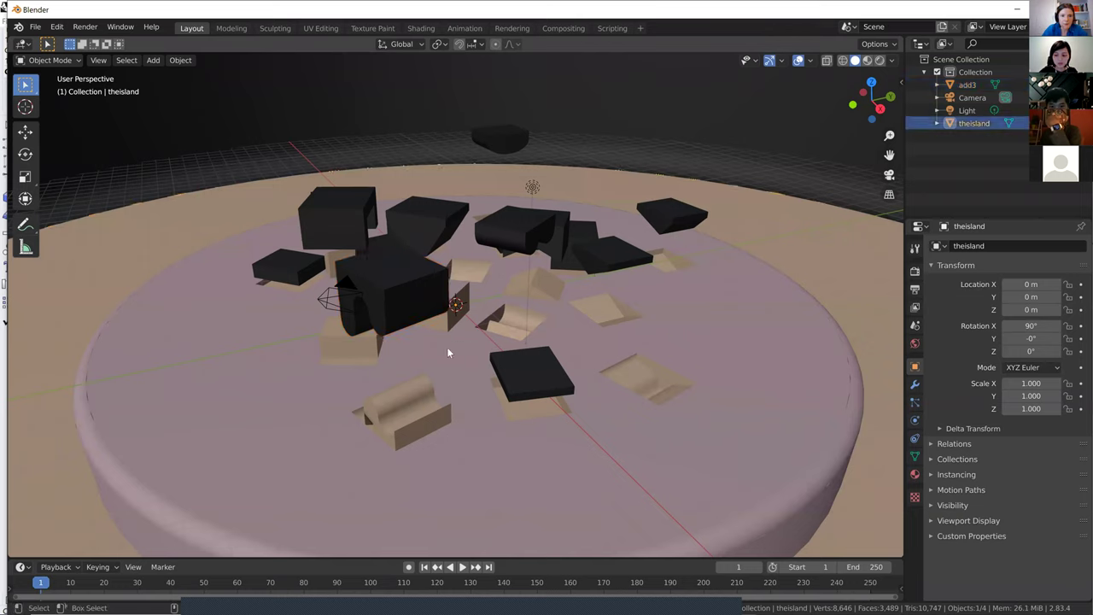
click(404, 295)
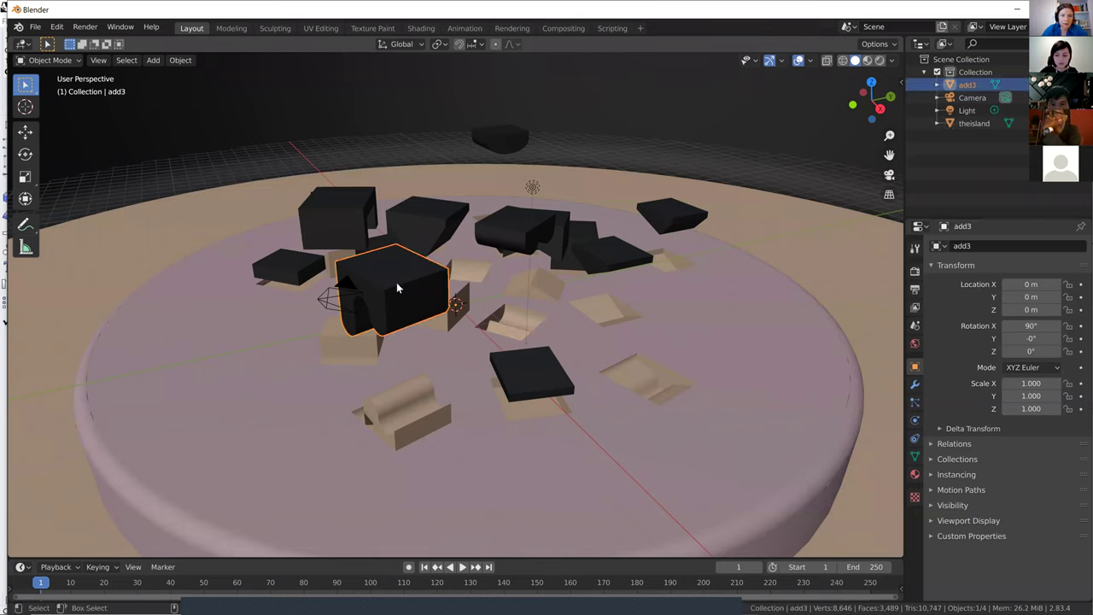
click(26, 130)
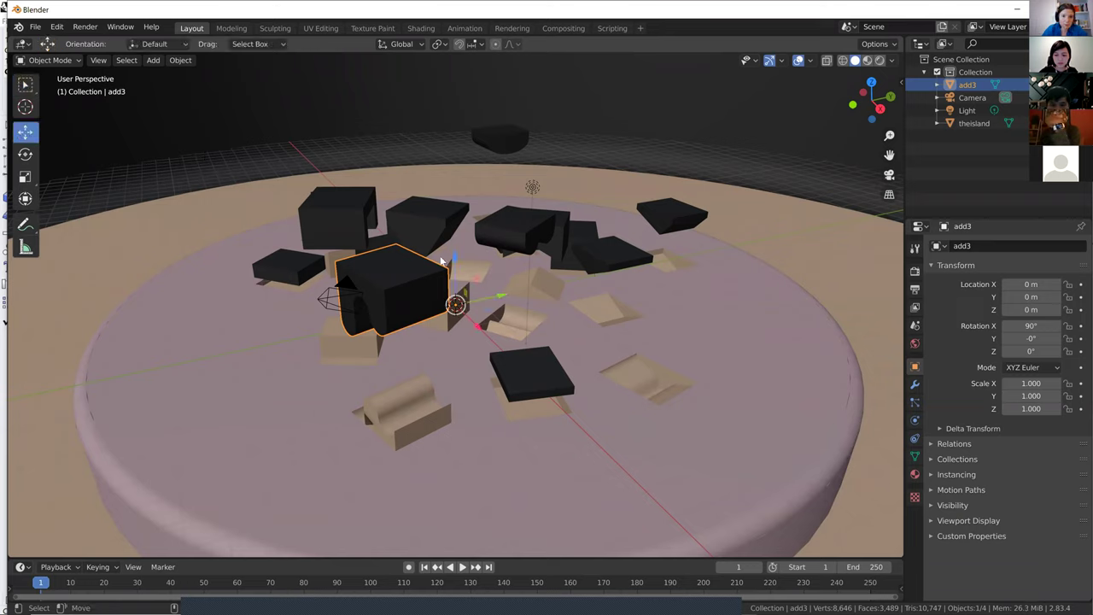
drag(452, 260, 457, 292)
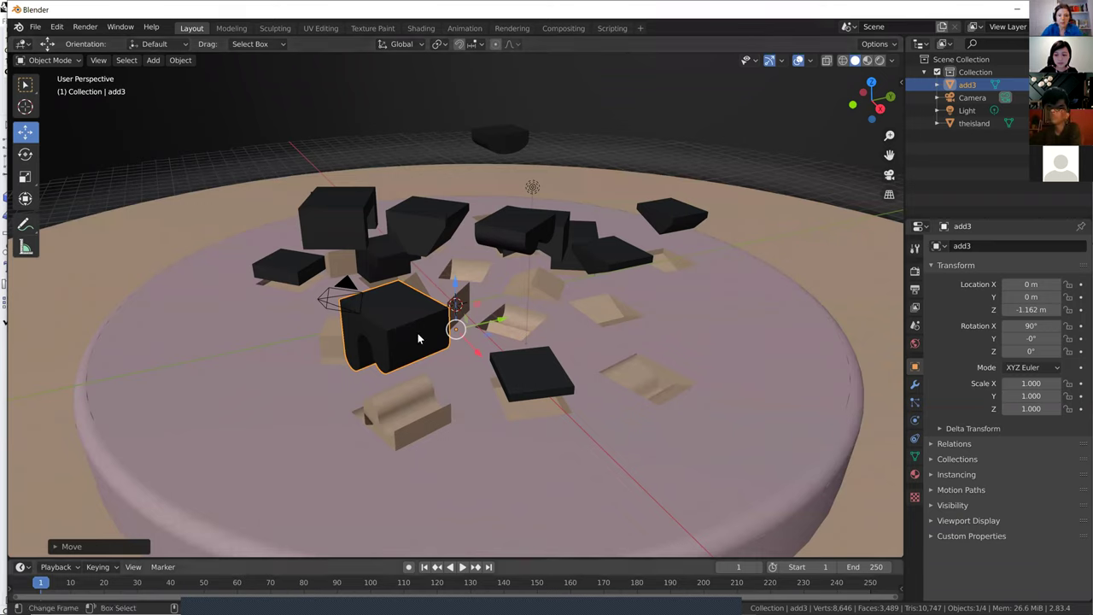
key(i)
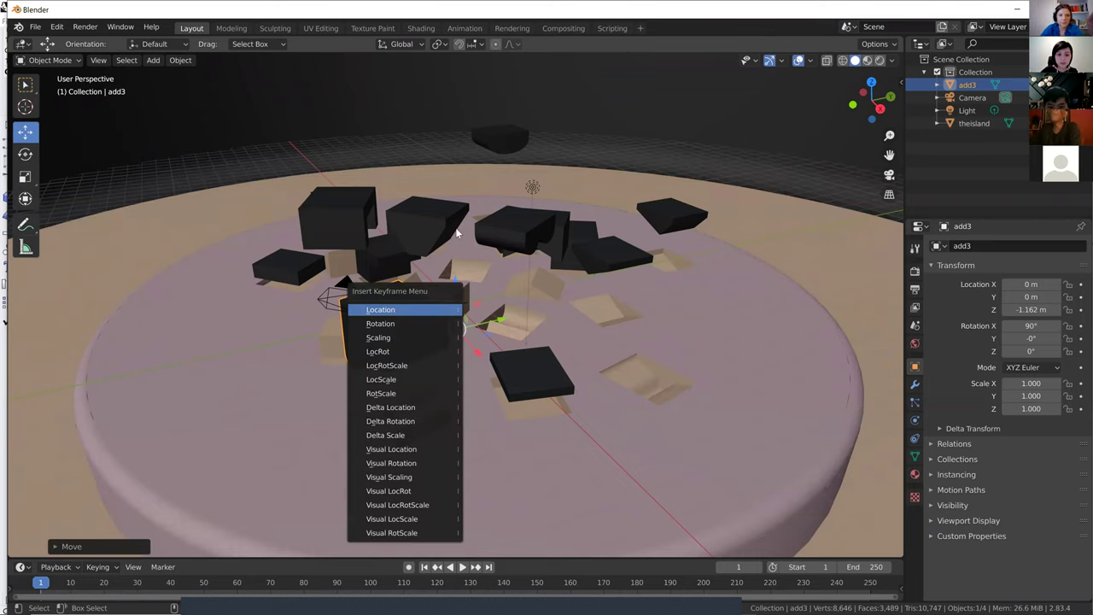
key(Escape)
key(i)
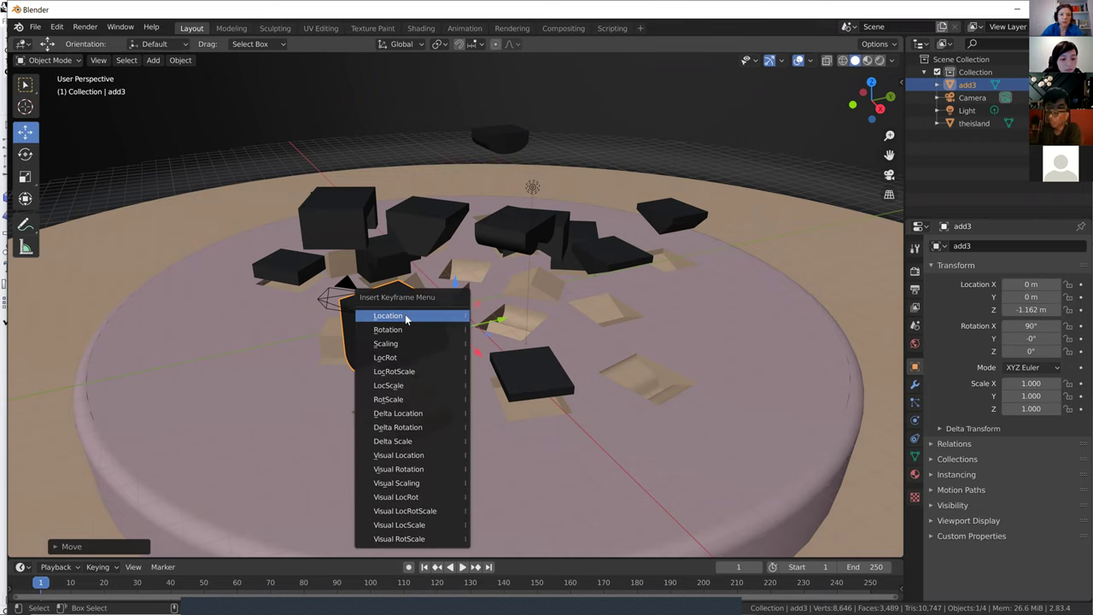
click(405, 316)
Step: At frame 100, lower the add3 block to about -2.47 m in Z and insert a Location keyframe
drag(37, 584, 381, 577)
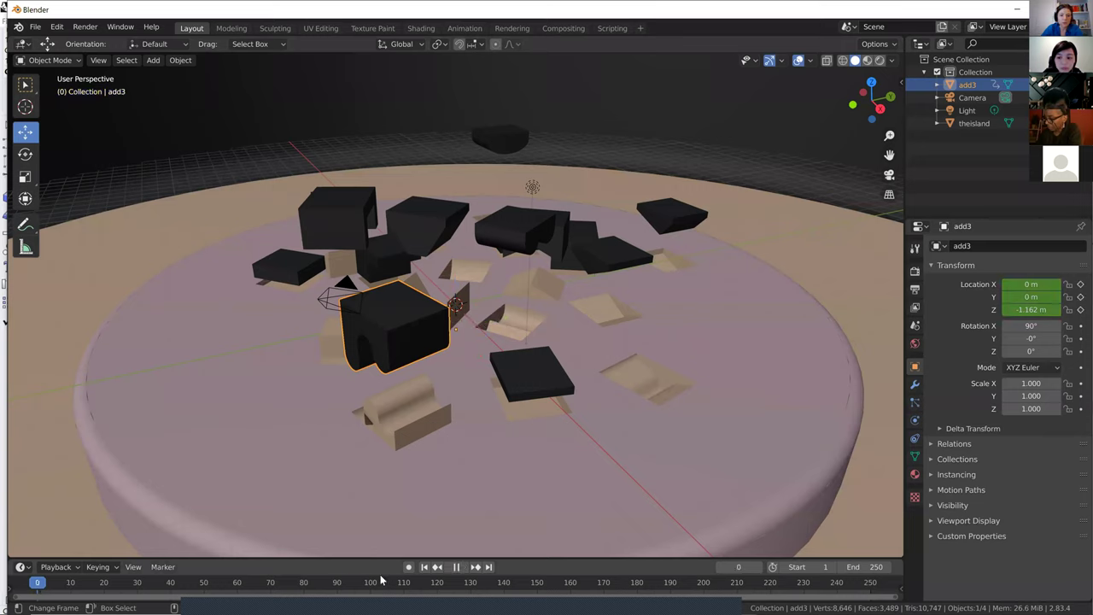
click(371, 584)
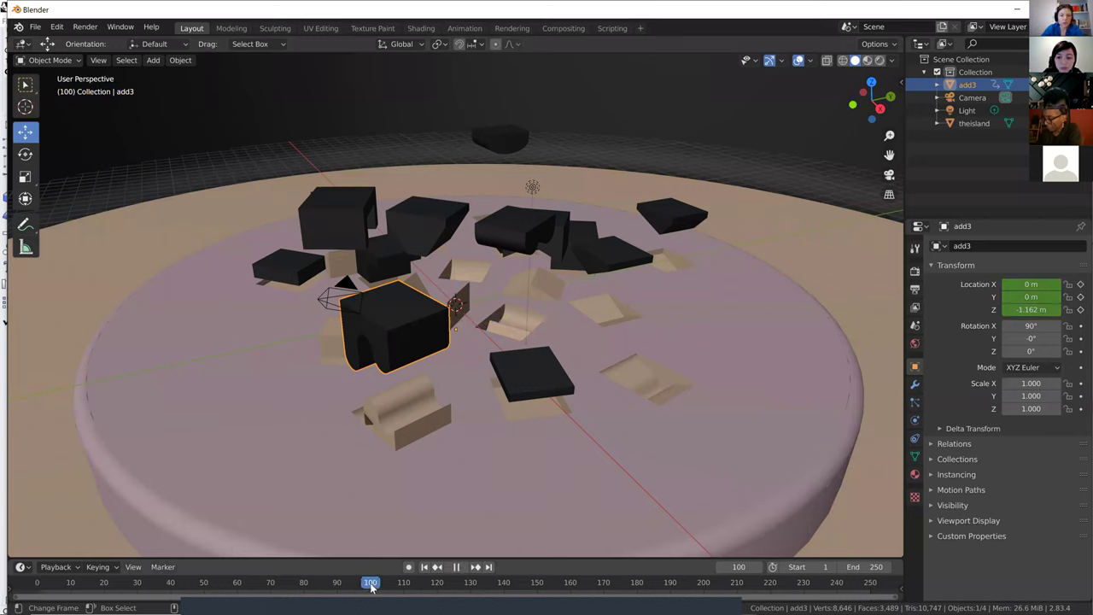
key(space)
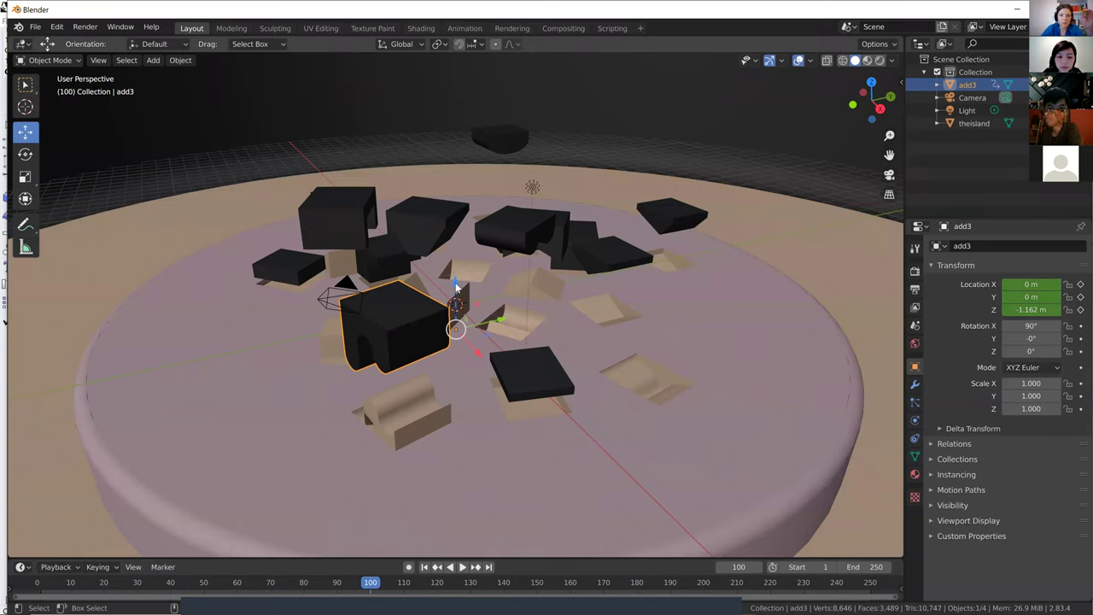
drag(456, 287, 378, 362)
key(i)
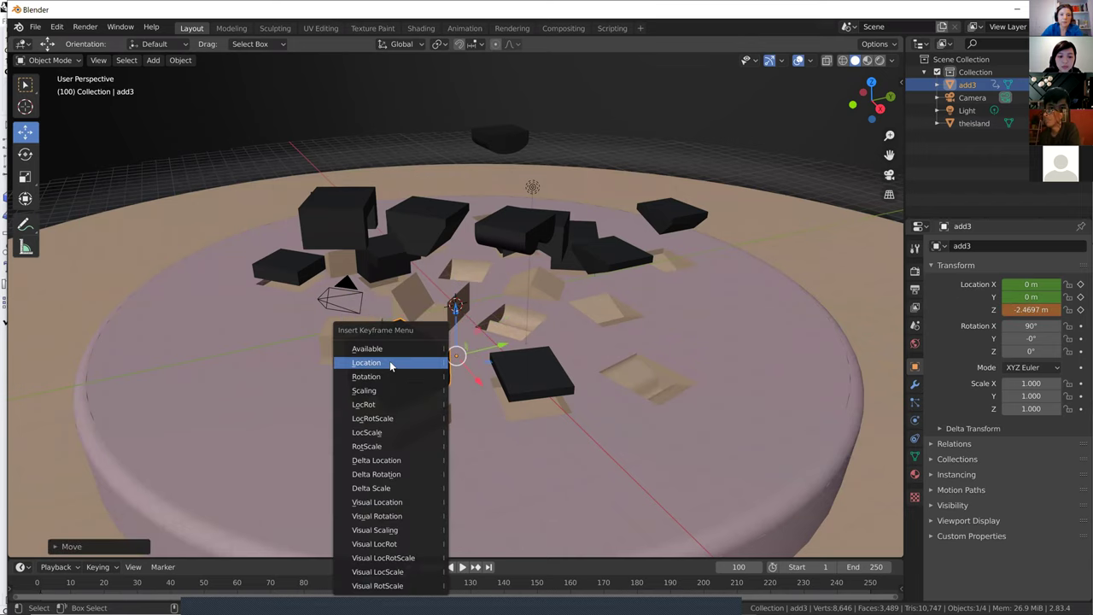
click(394, 363)
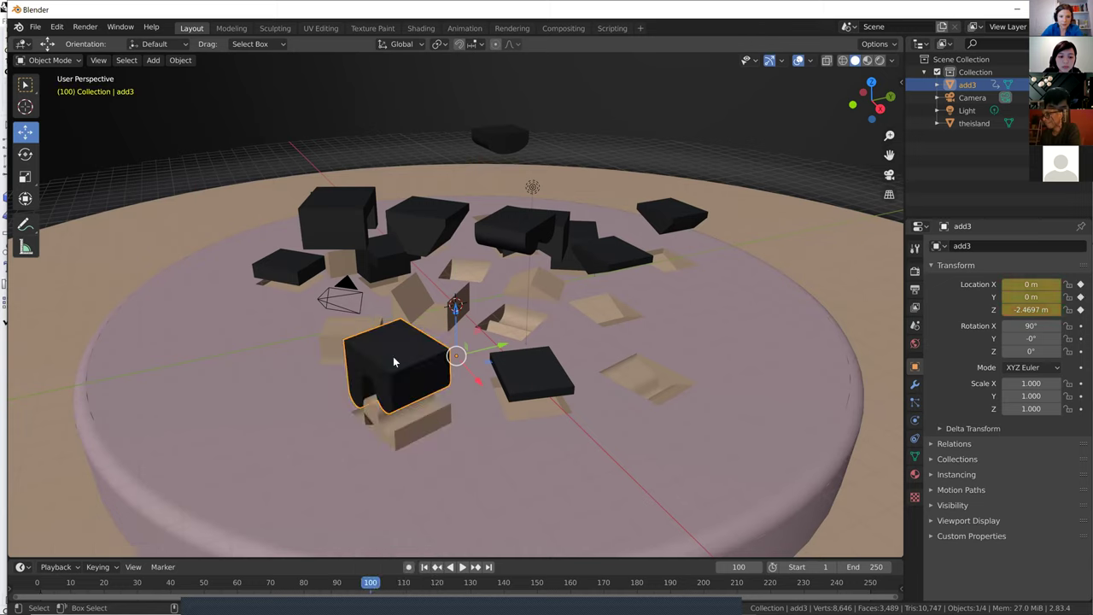
Step: At frame 200, raise the add3 block to about -1.08 m in Z and insert a Location keyframe
key(space)
drag(756, 588, 705, 584)
key(space)
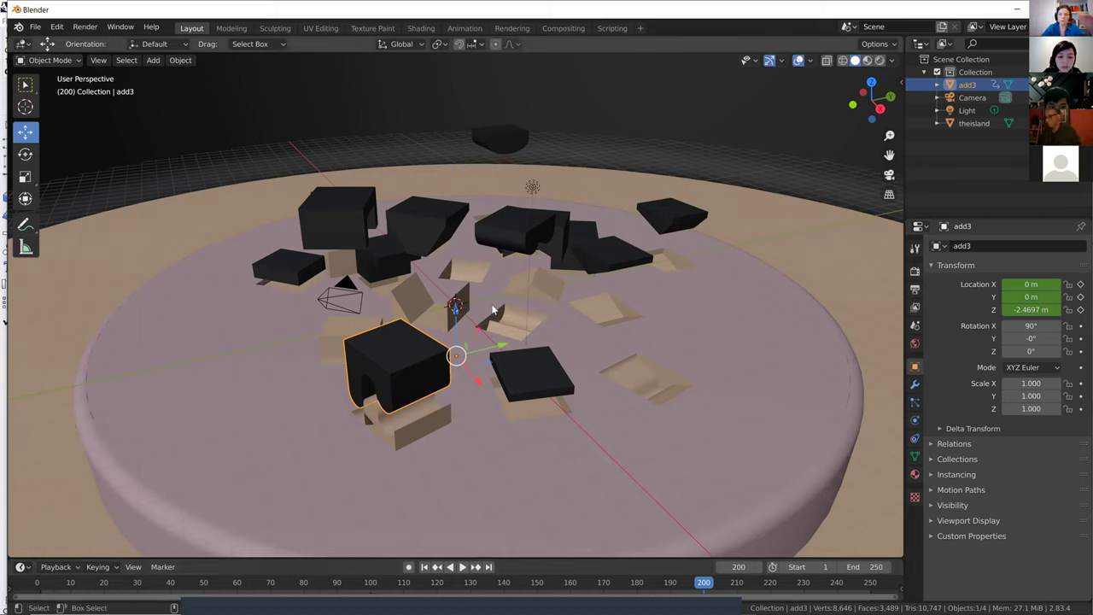
drag(457, 307, 458, 289)
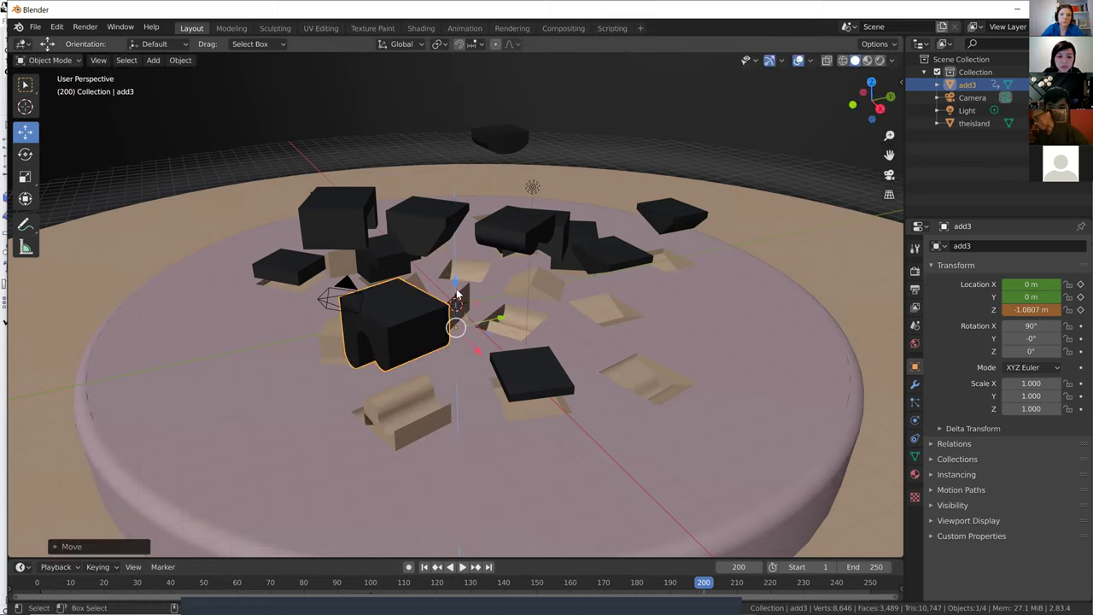
key(i)
click(408, 310)
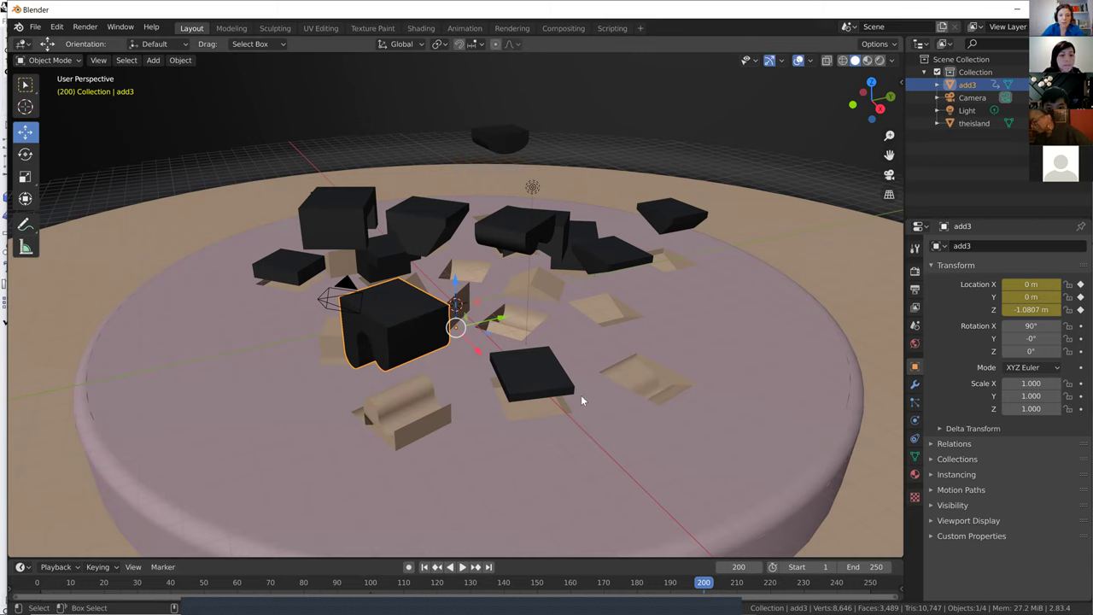
Step: Play the add3 block's vertical movement from the start of the timeline and pause it
key(space)
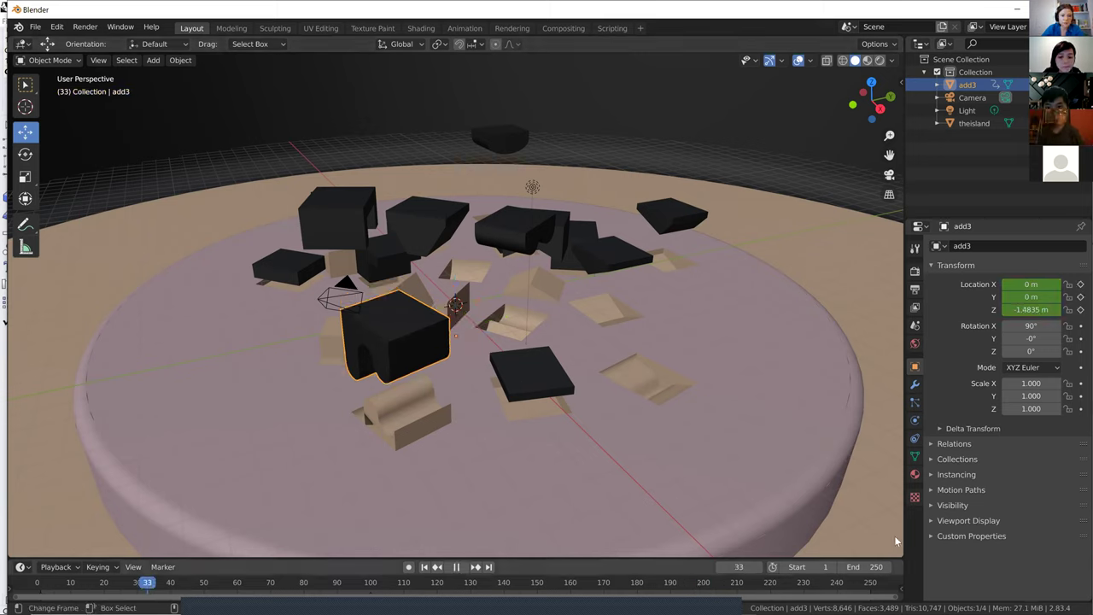
key(shift+Left)
click(459, 568)
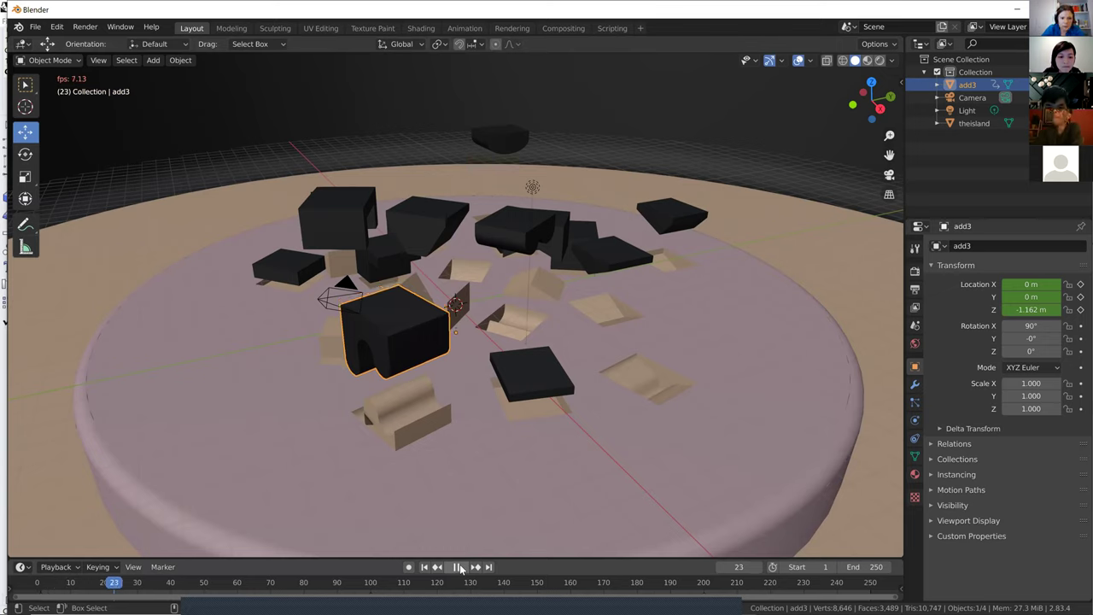
click(459, 567)
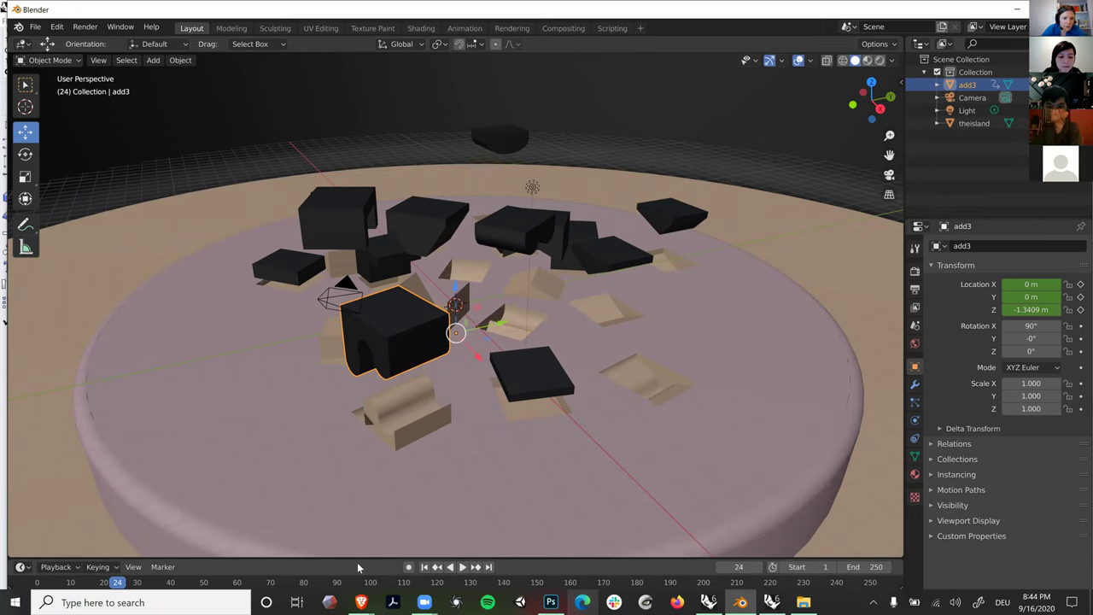
Step: Return to frame 0 and insert a Location keyframe for the add3 block there
key(shift+Left)
key(i)
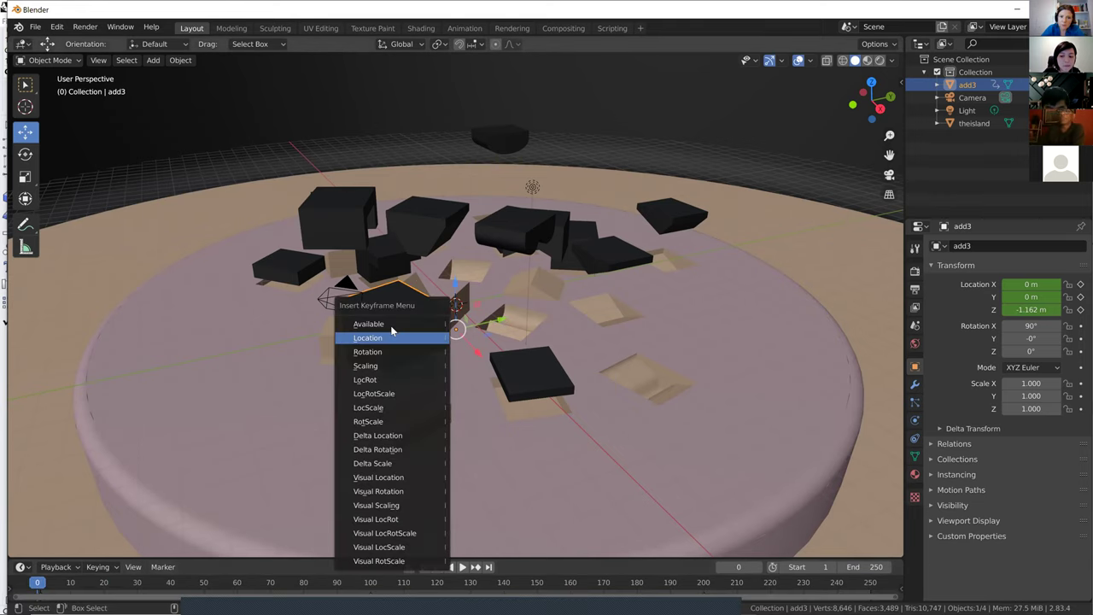
key(Return)
Step: Play the add3 animation from frame 0, examine the block's movement up close, and return to frame 0
mouse_move(28, 586)
mouse_down()
mouse_move(353, 586)
mouse_move(38, 574)
mouse_up()
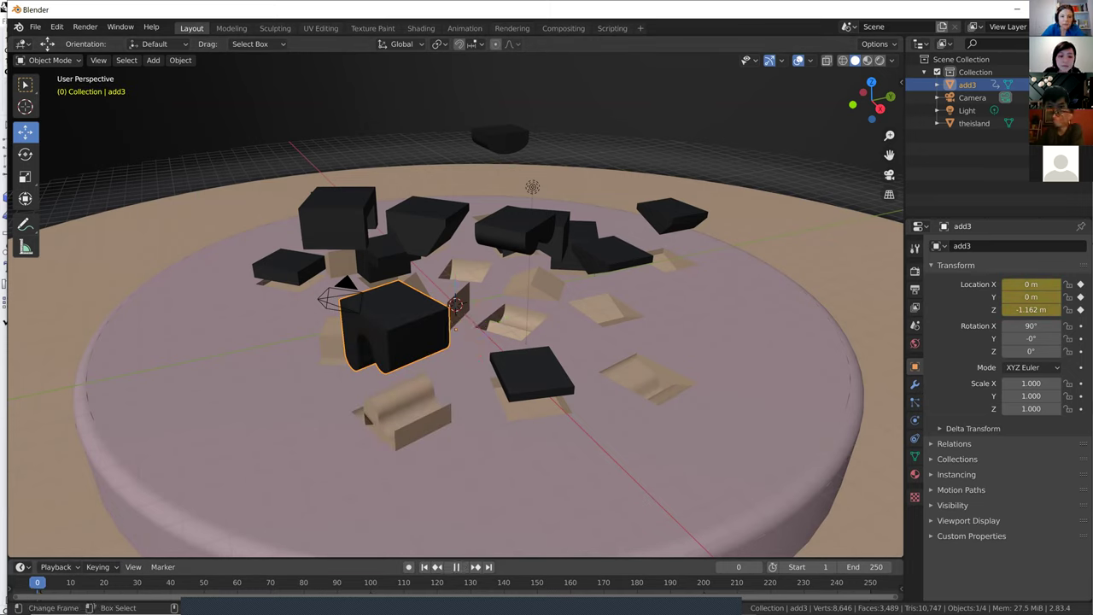
click(459, 567)
click(464, 567)
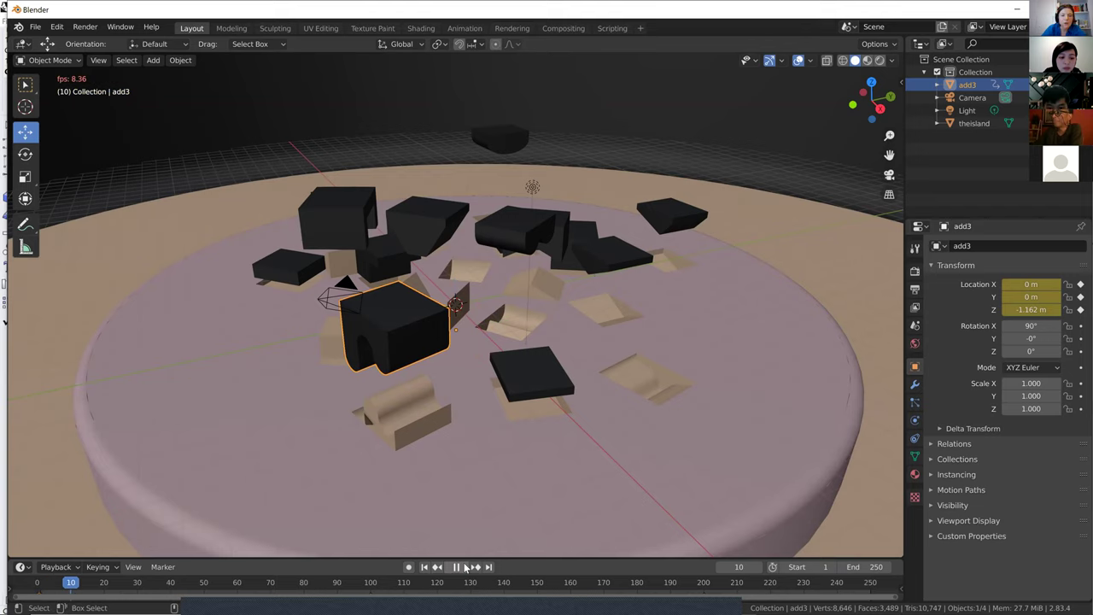
scroll(386, 409, up, 4)
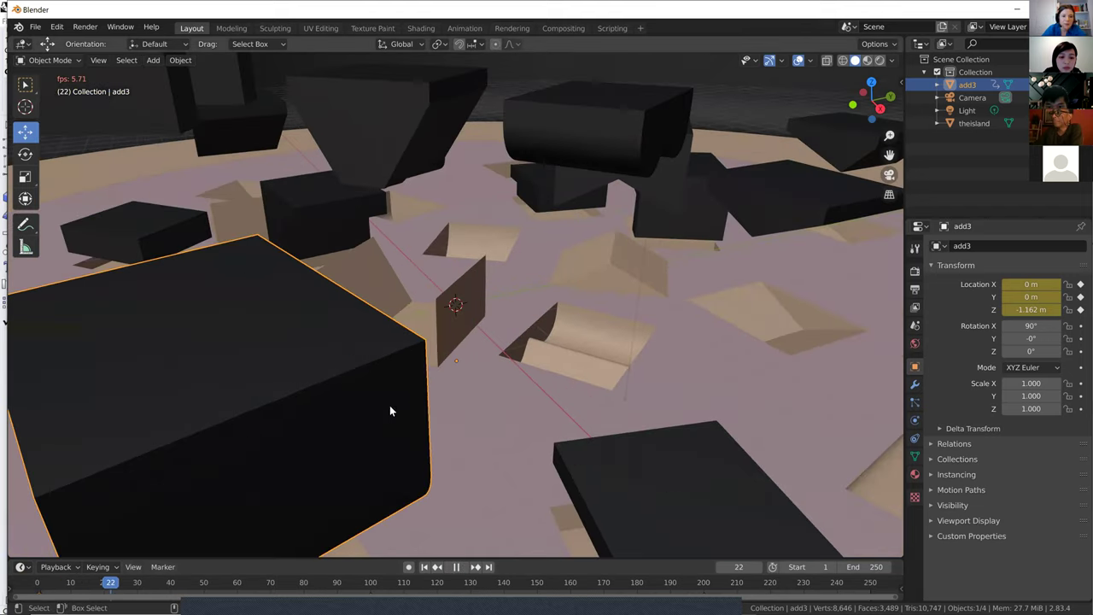
scroll(380, 398, down, 4)
scroll(359, 411, up, 2)
scroll(347, 482, down, 4)
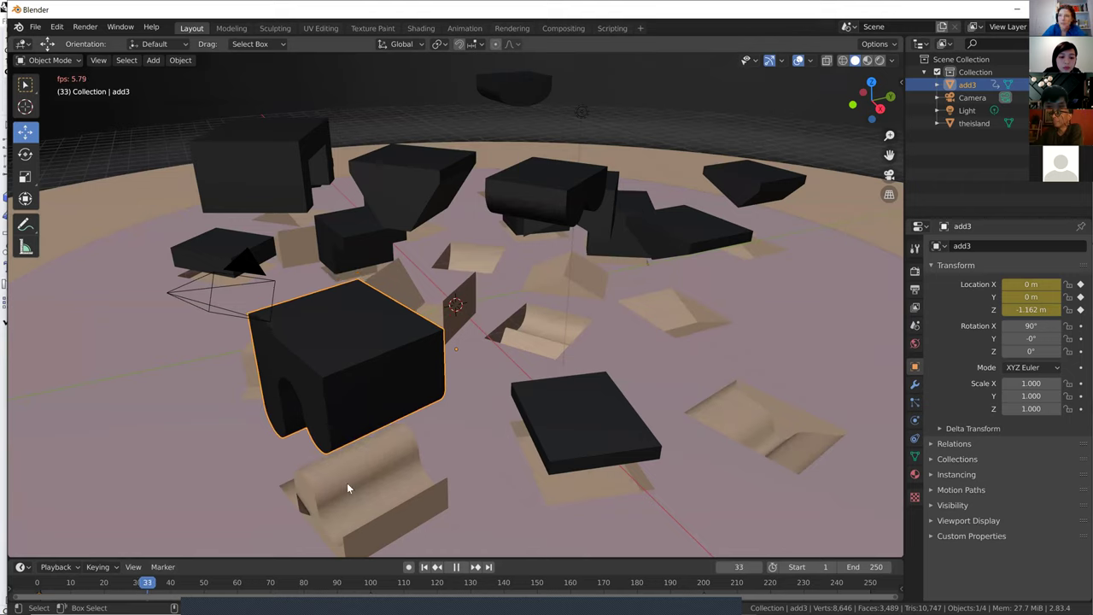
scroll(349, 482, up, 4)
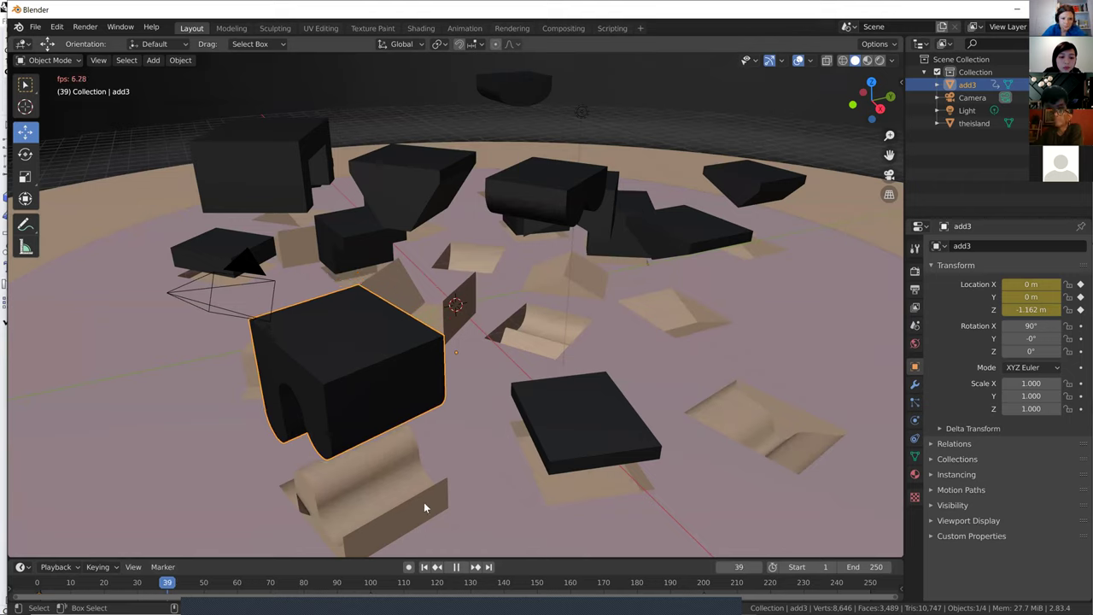
click(455, 571)
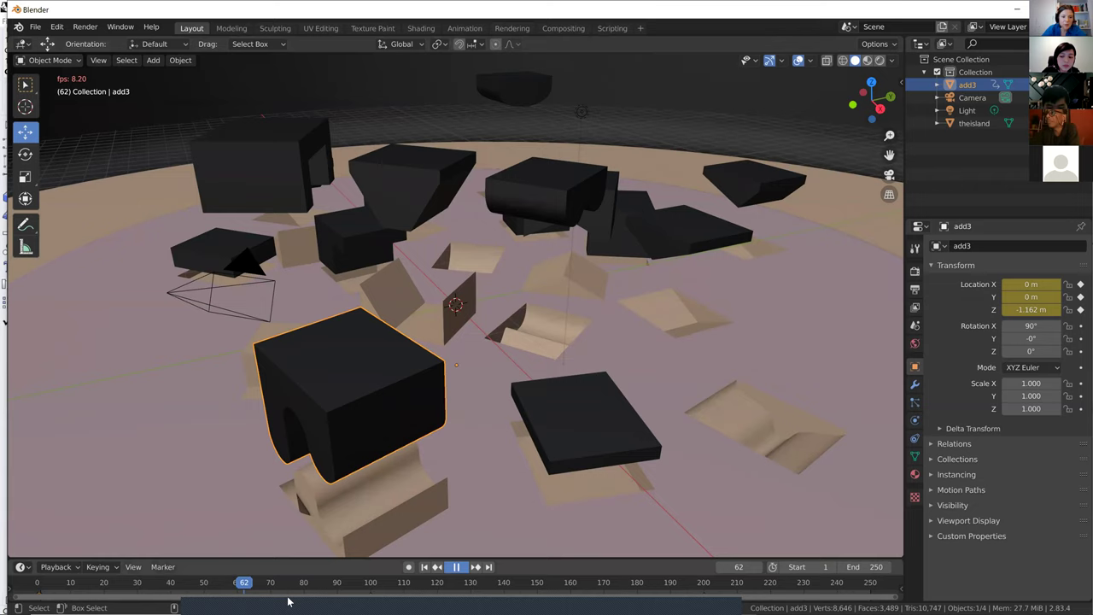
drag(246, 586, 8, 571)
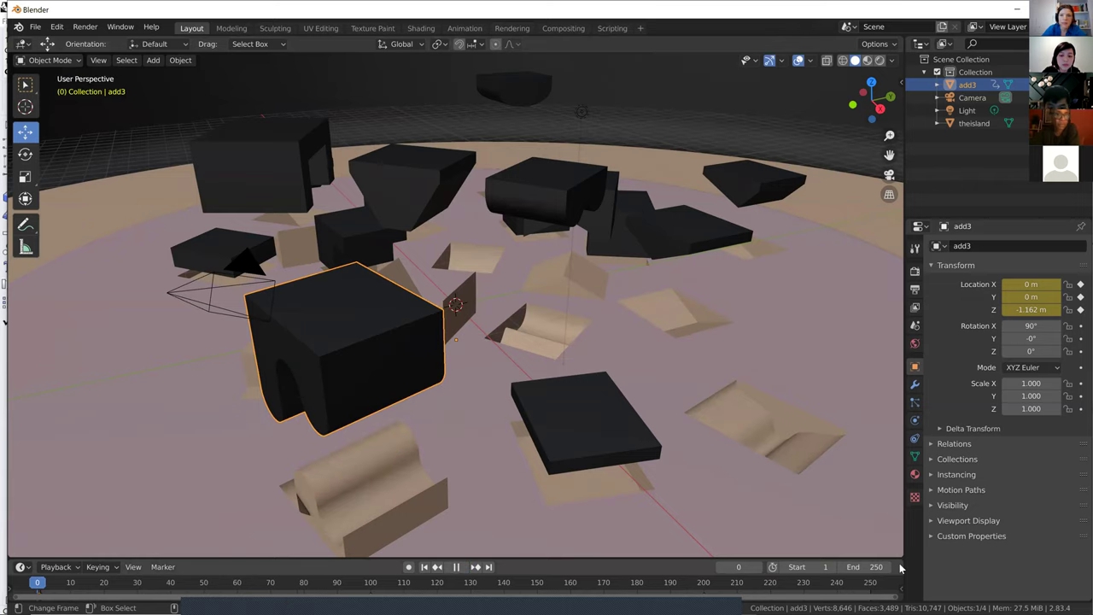
key(Escape)
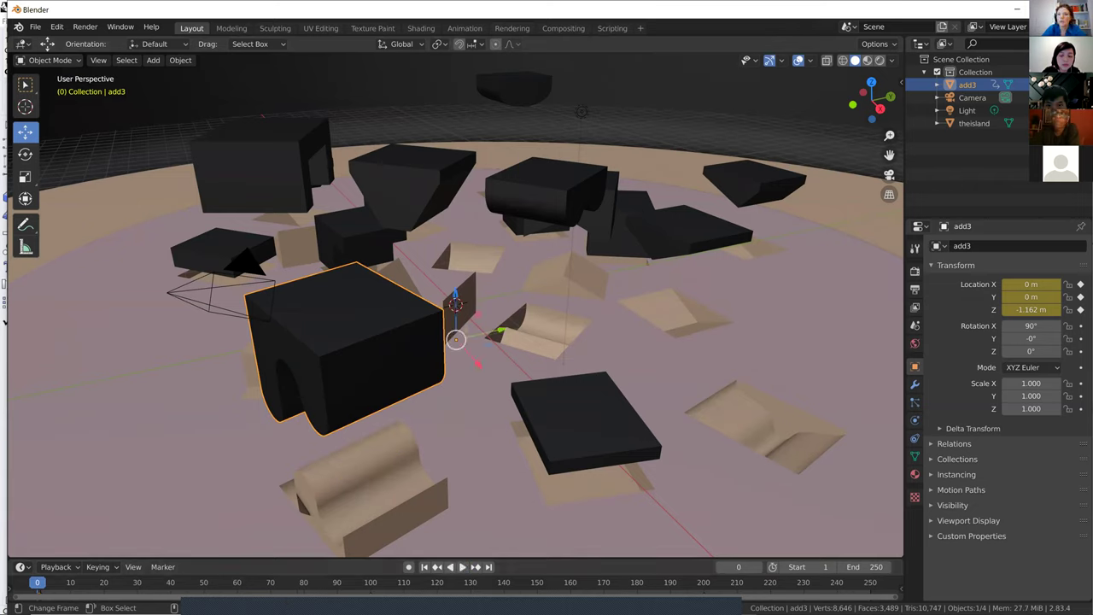
Step: Change the Outliner area to the Nonlinear Animation editor and push add3Action down into an NLA track
click(920, 44)
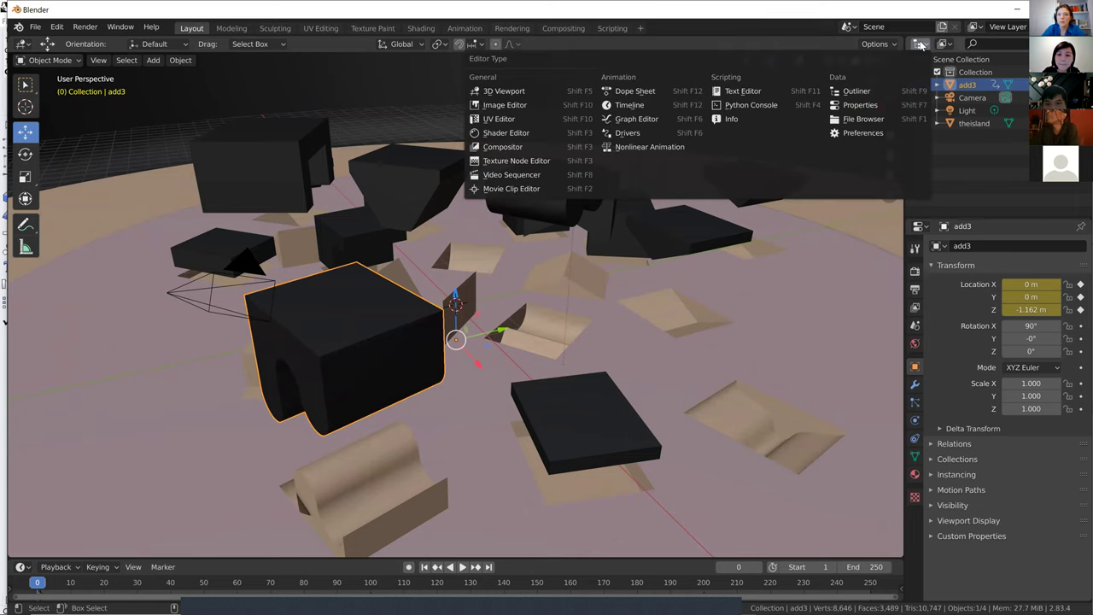
click(675, 147)
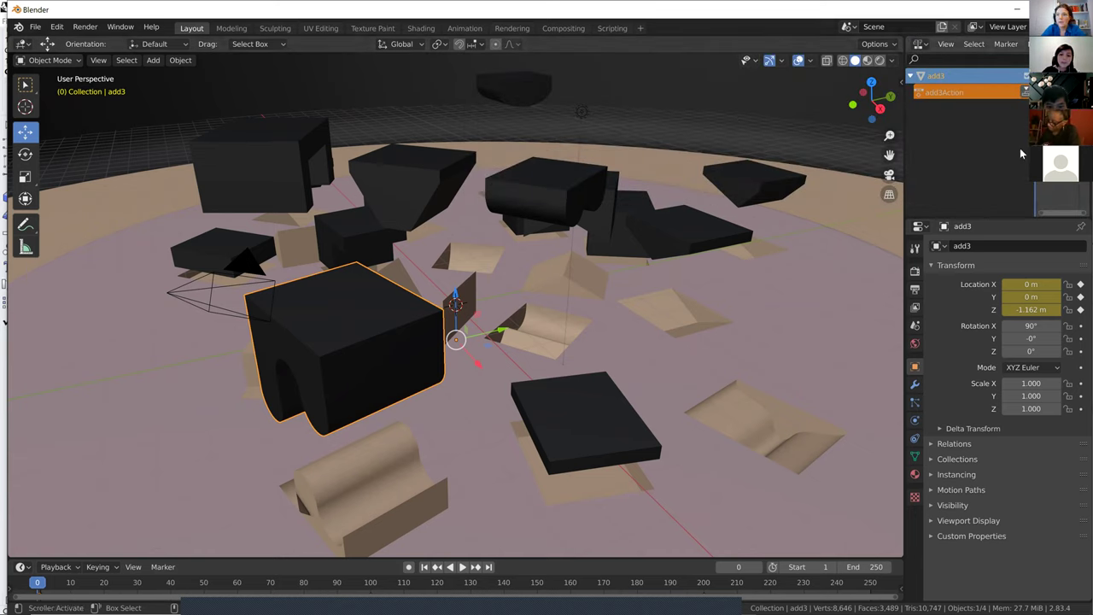
click(1025, 92)
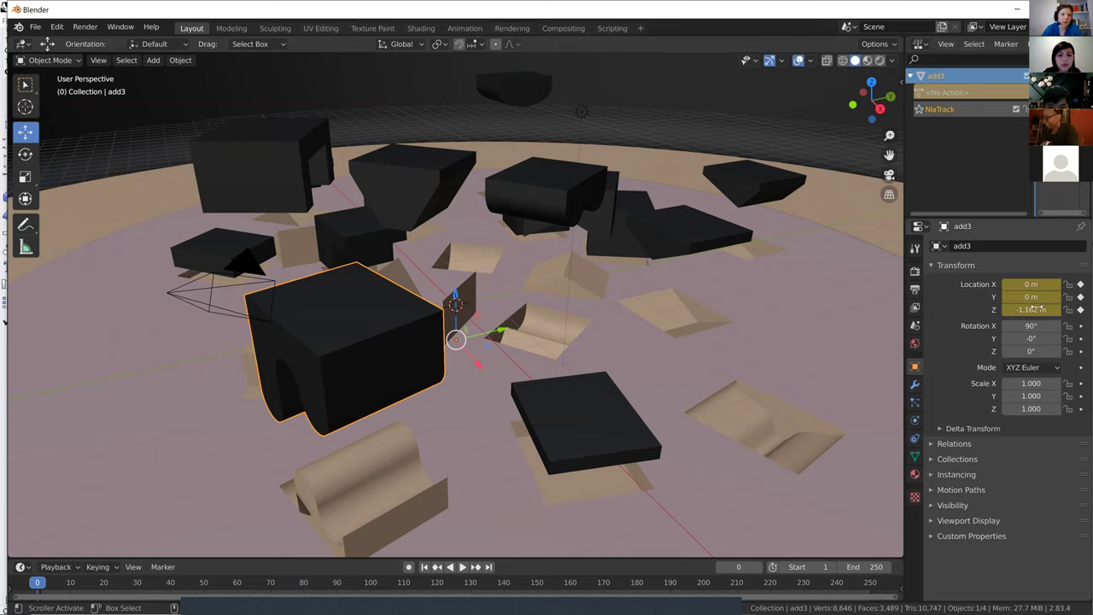
Step: Set up a glTF 2.0 export in the Tutorial hubs folder with the file name hubs2
click(35, 26)
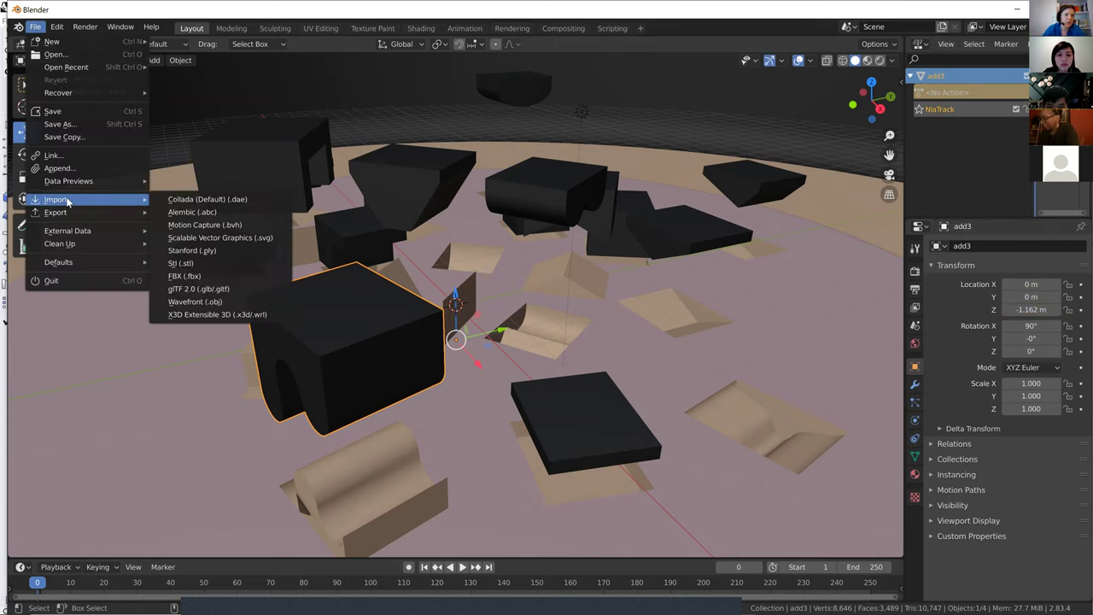
mouse_move(70, 211)
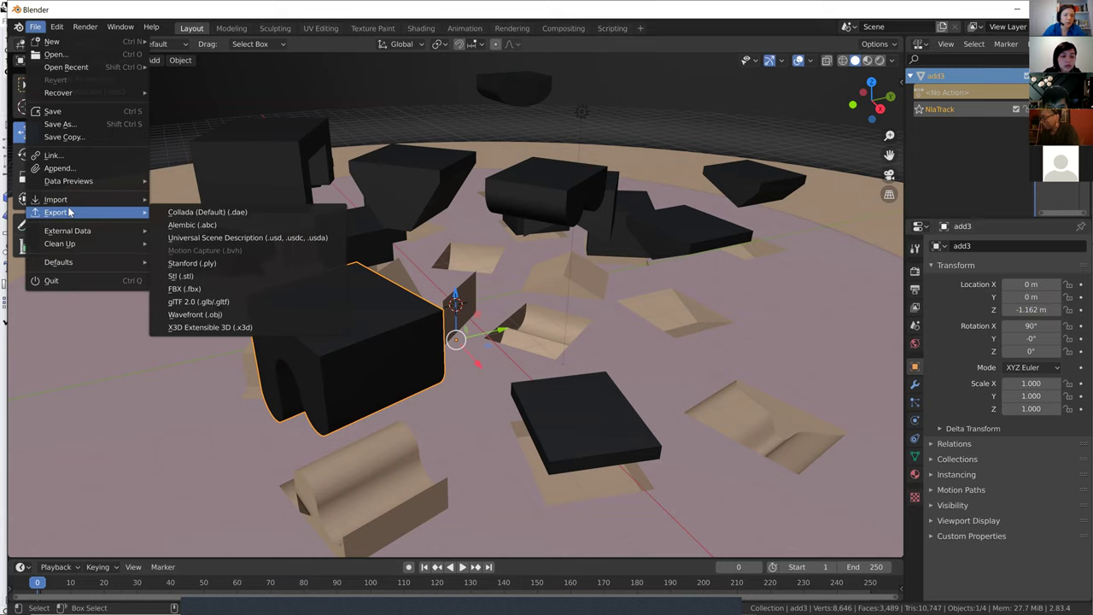
click(218, 301)
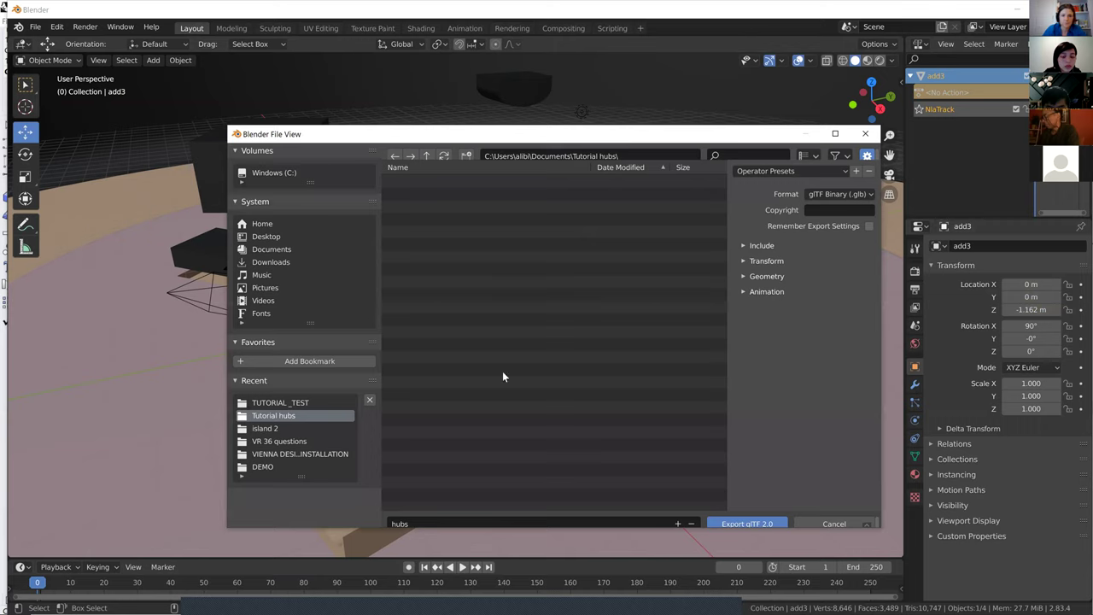
click(444, 513)
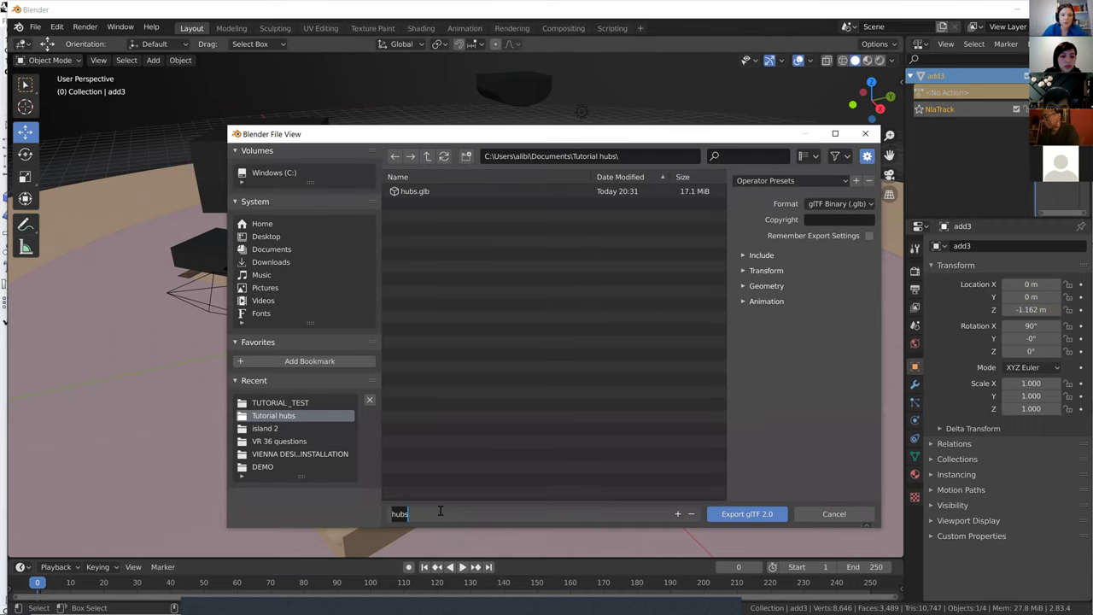
text(2)
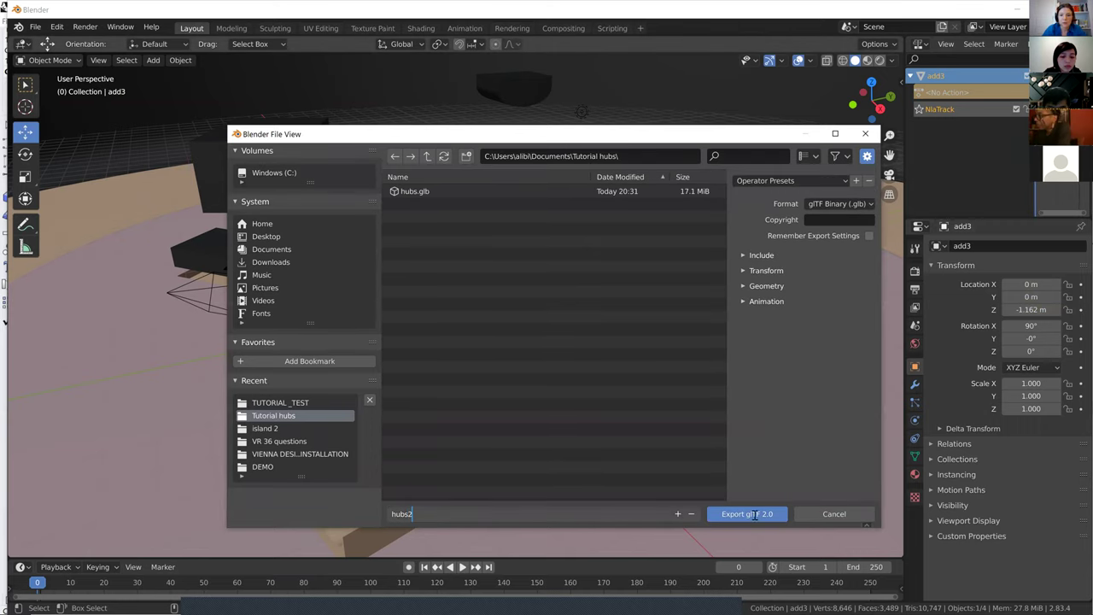
click(677, 328)
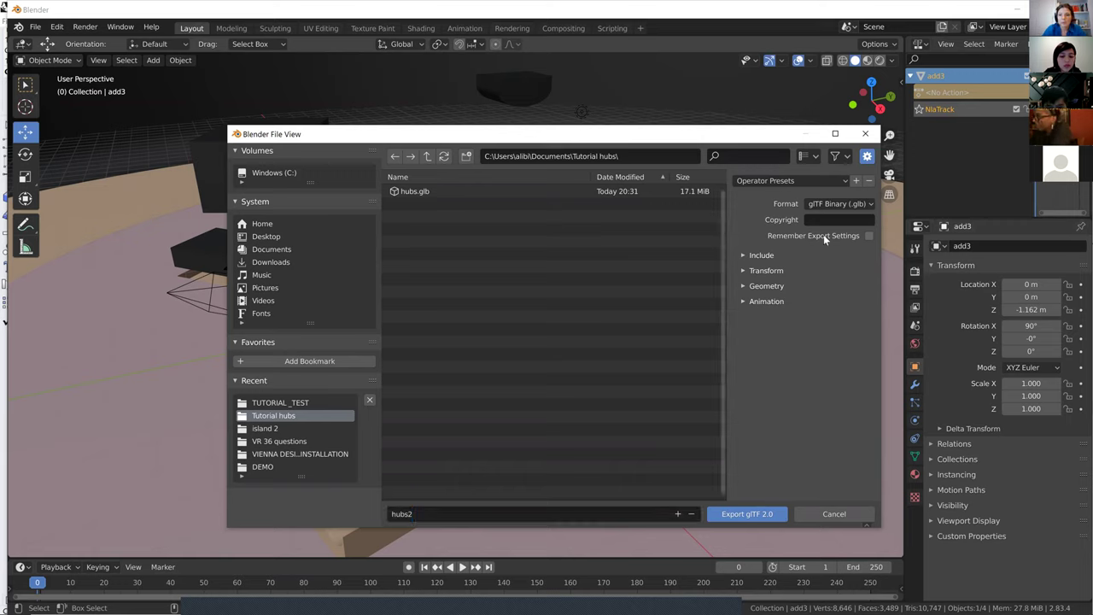
Step: Limit the export to selected objects, check the animation options, and export the add3 block as glTF Binary
click(838, 254)
click(870, 274)
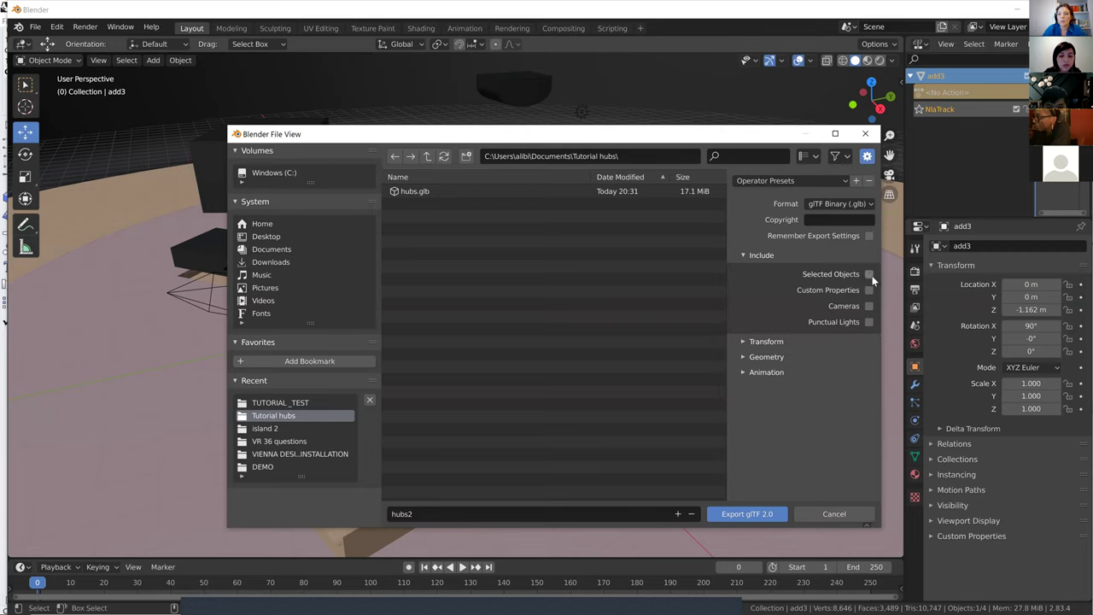
drag(768, 136, 770, 145)
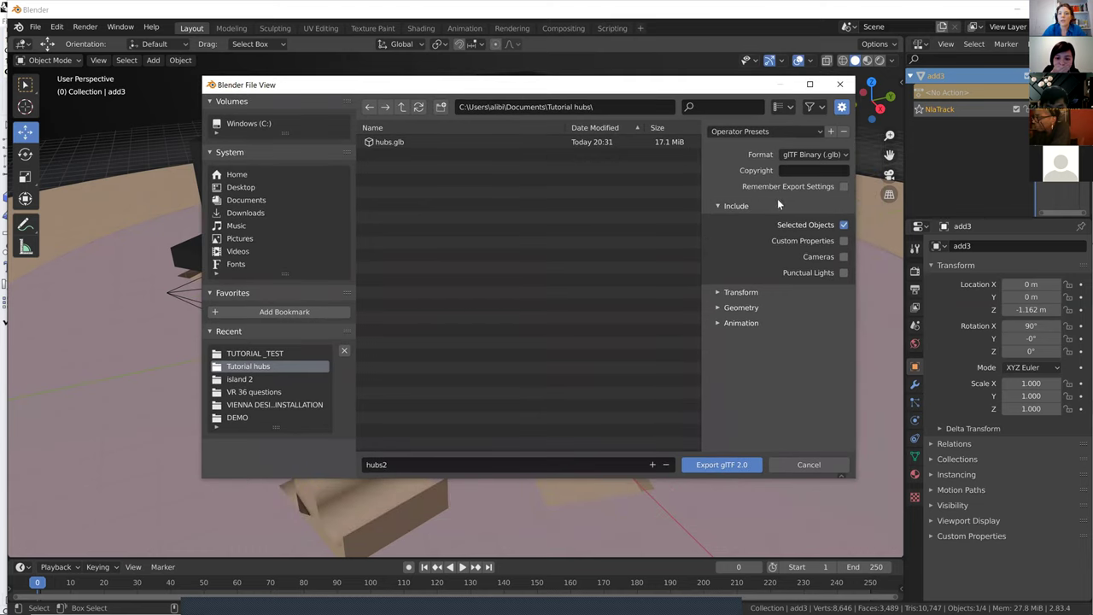
click(717, 322)
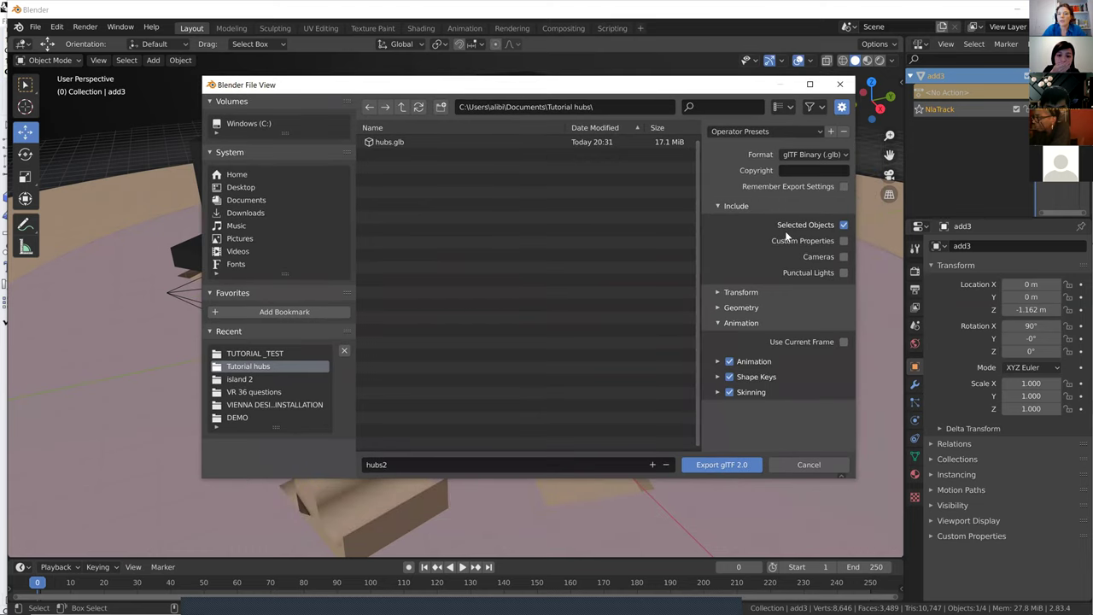
click(717, 465)
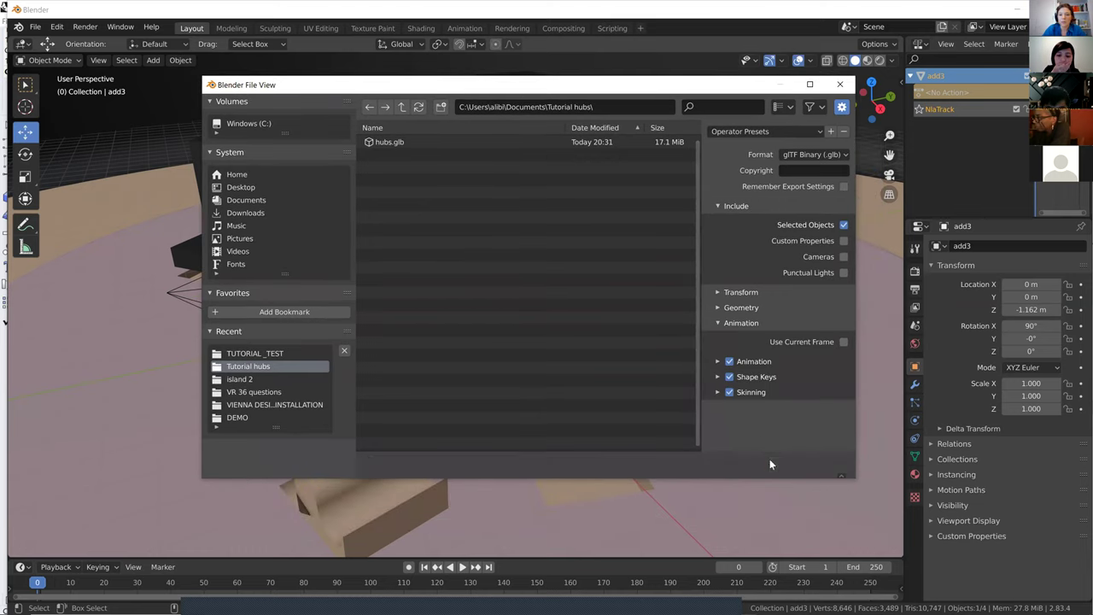
Step: Switch to the Wide Open Space project in Spoke in the browser and maximize its window
mouse_move(584, 603)
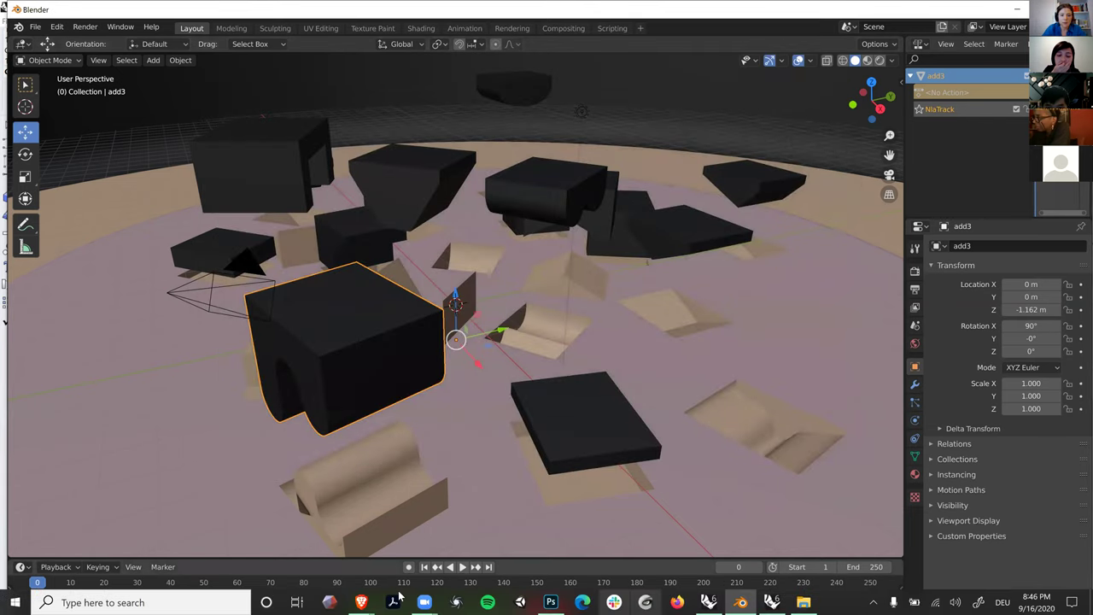
mouse_move(361, 602)
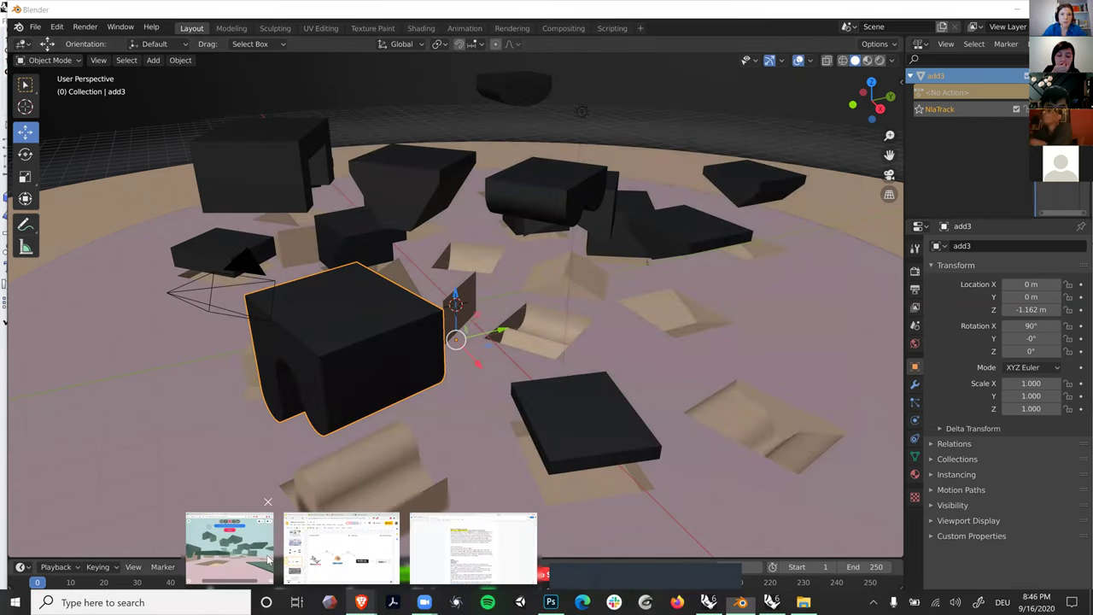
click(227, 545)
click(438, 25)
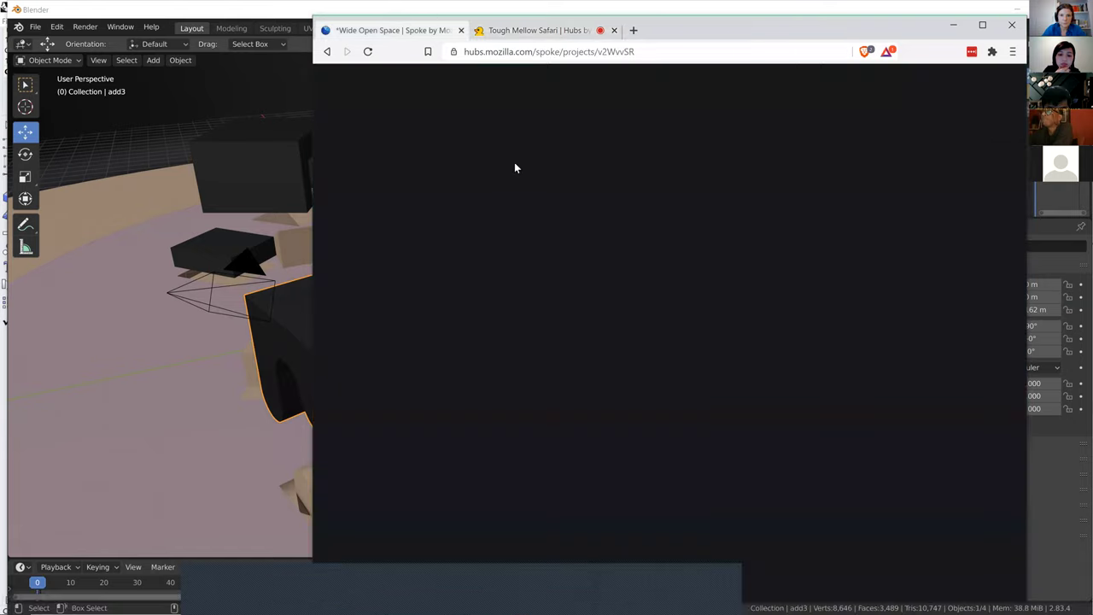
scroll(527, 309, up, 1)
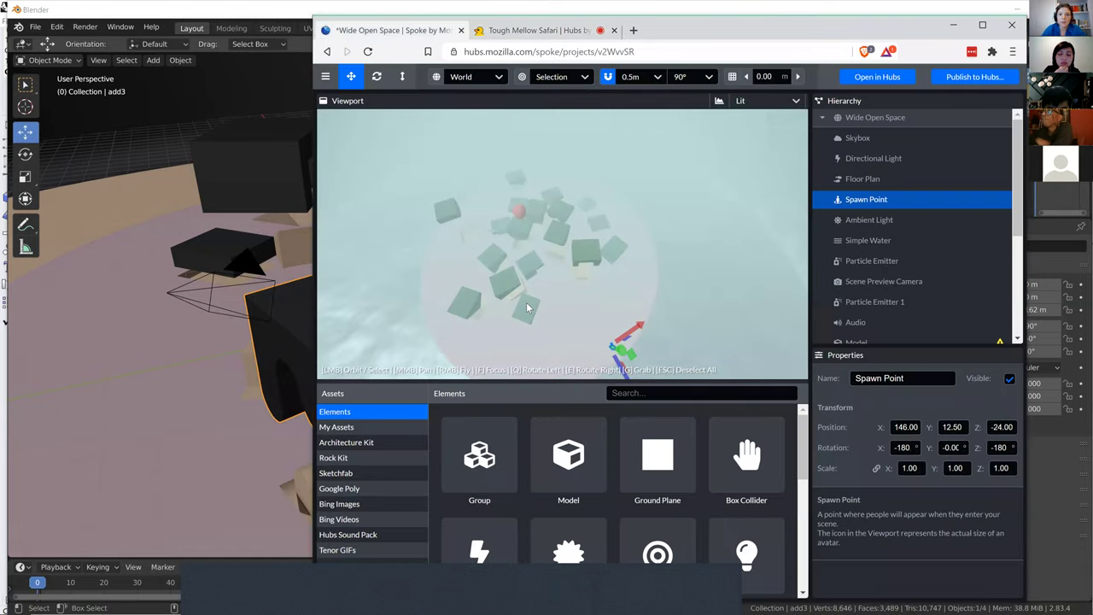
scroll(511, 341, up, 3)
scroll(511, 340, up, 1)
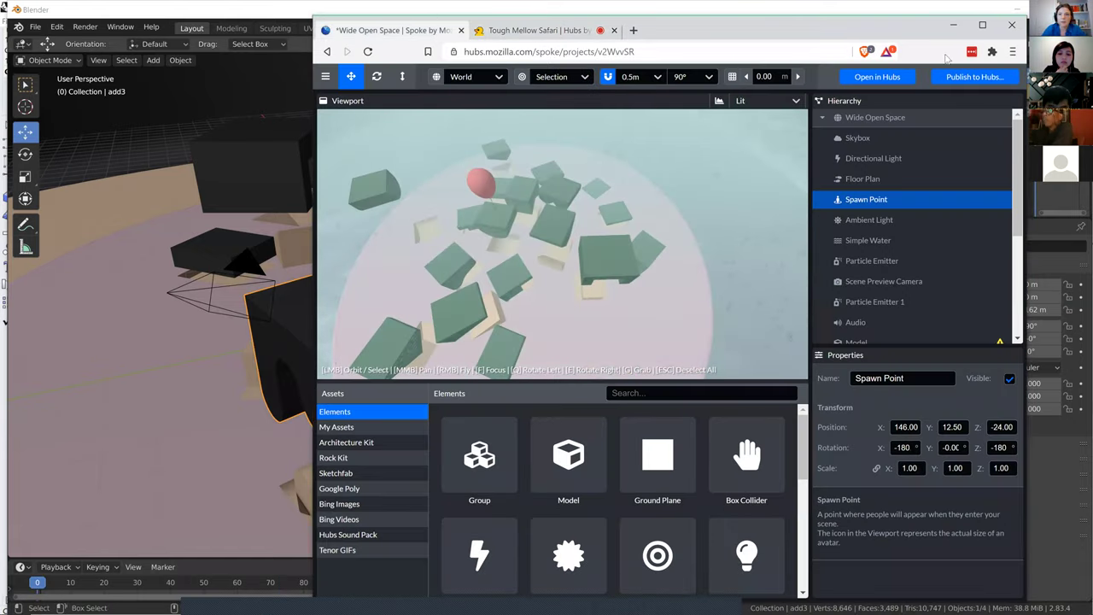
click(982, 25)
key(super+Up)
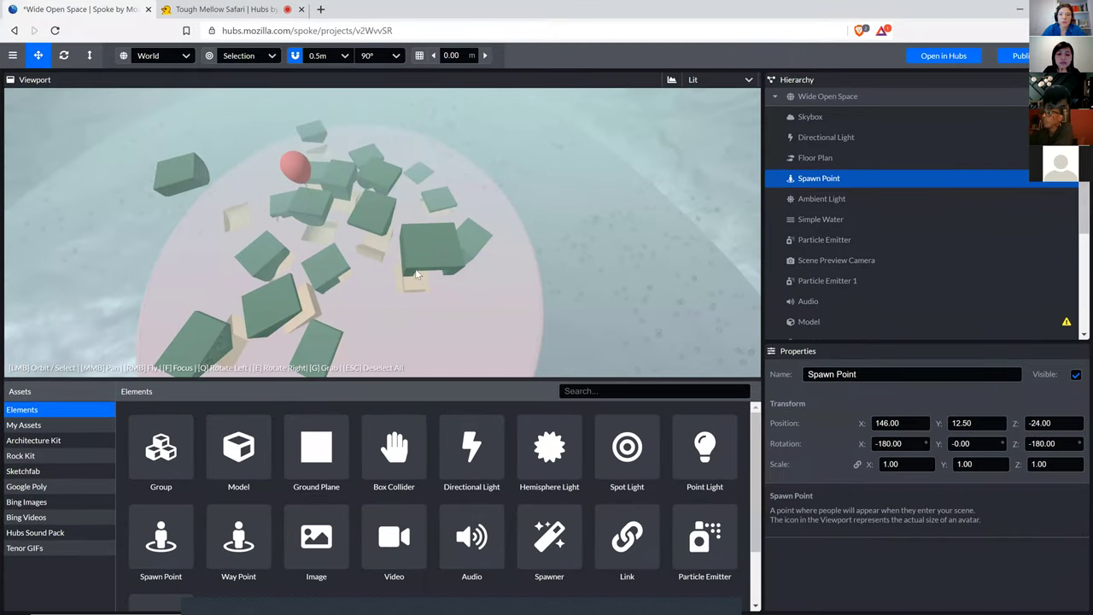
Step: Select the island model and the animated block near the island's far edge to examine their model properties
click(199, 186)
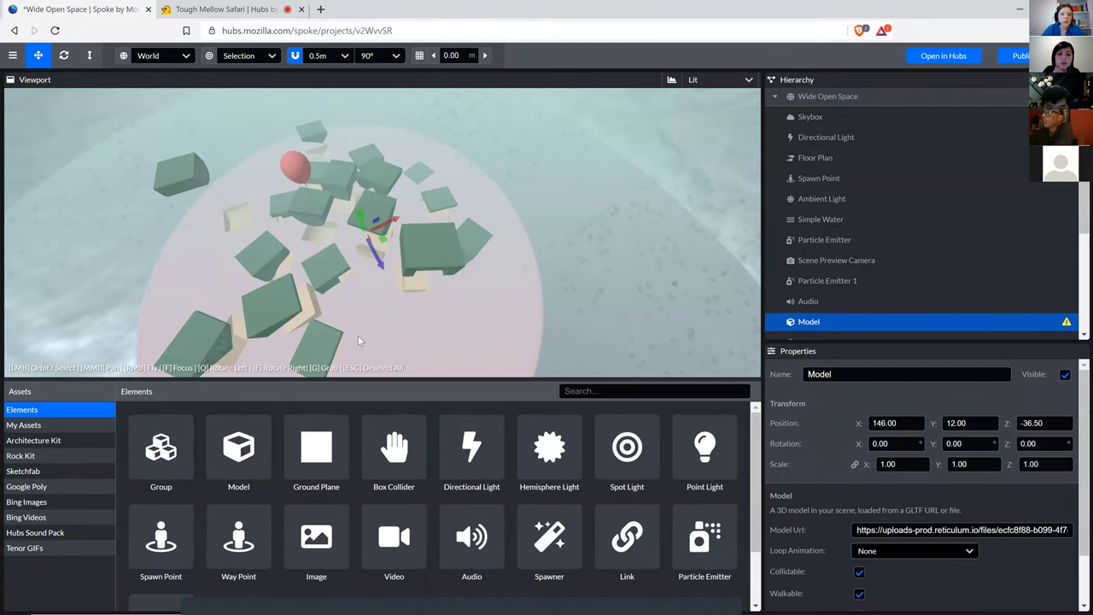
mouse_move(94, 355)
right_down()
mouse_move(97, 367)
mouse_move(96, 350)
right_up()
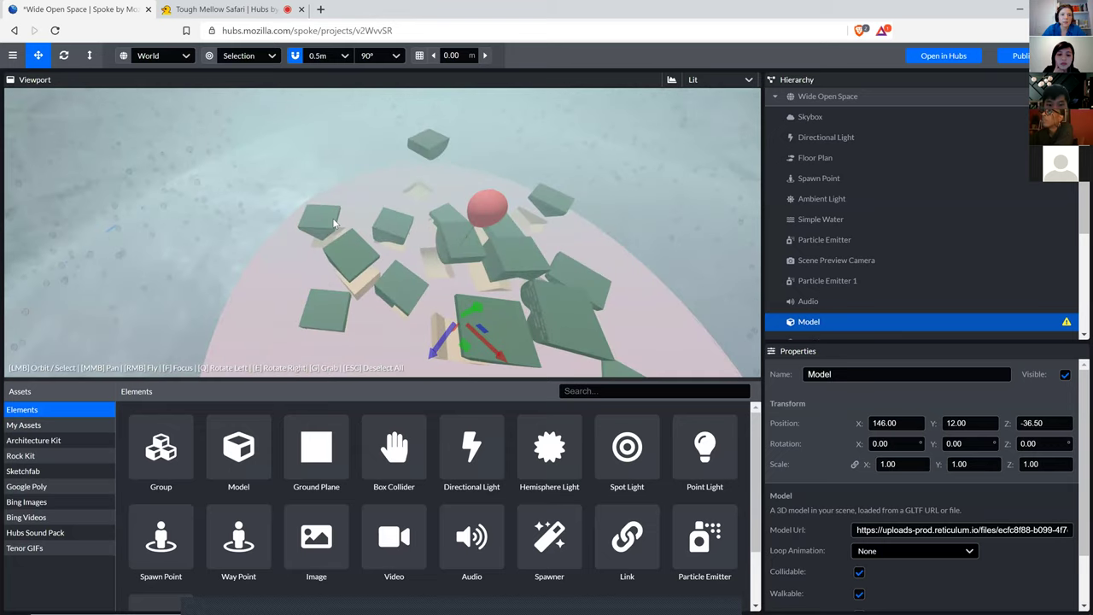
click(329, 223)
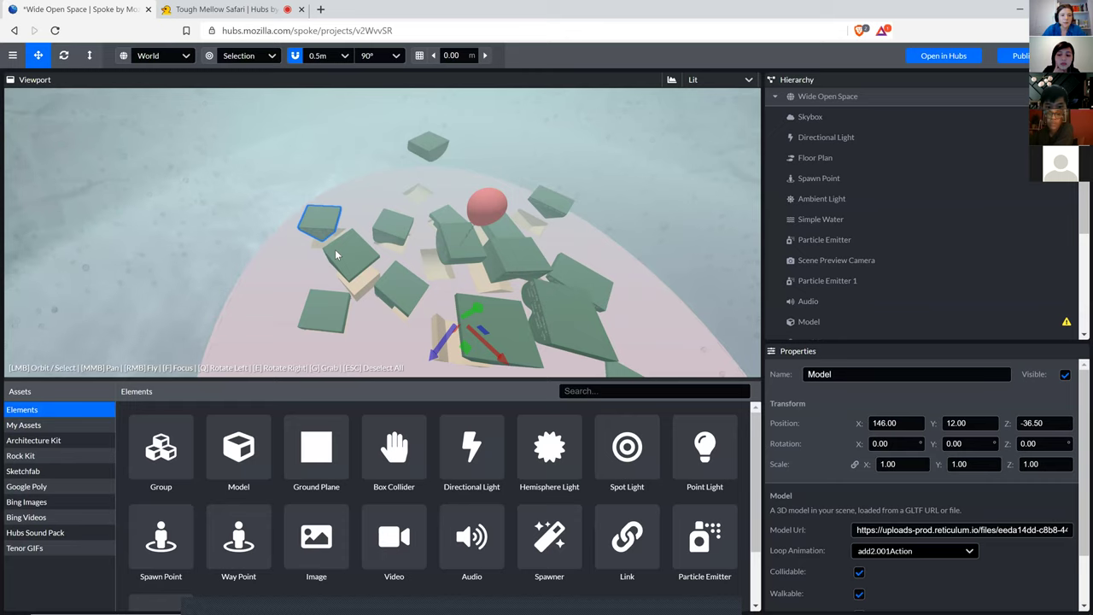
right_drag(326, 257, 326, 257)
key(w)
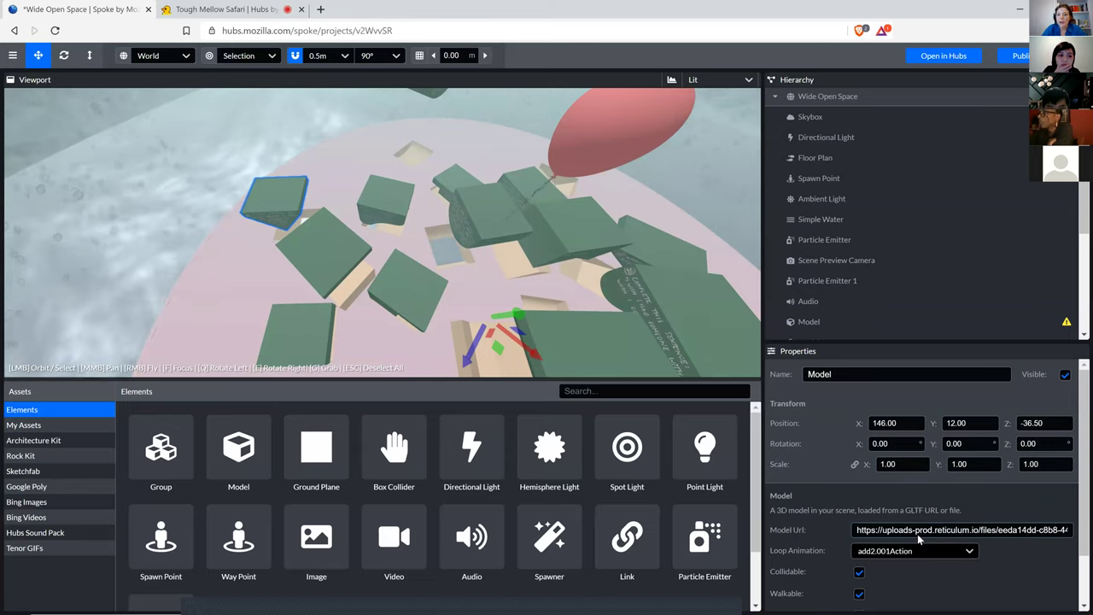
Step: Set the selected block's Loop Animation to None, and set it back to add2.001Action
scroll(918, 533, down, 1)
click(916, 490)
click(924, 511)
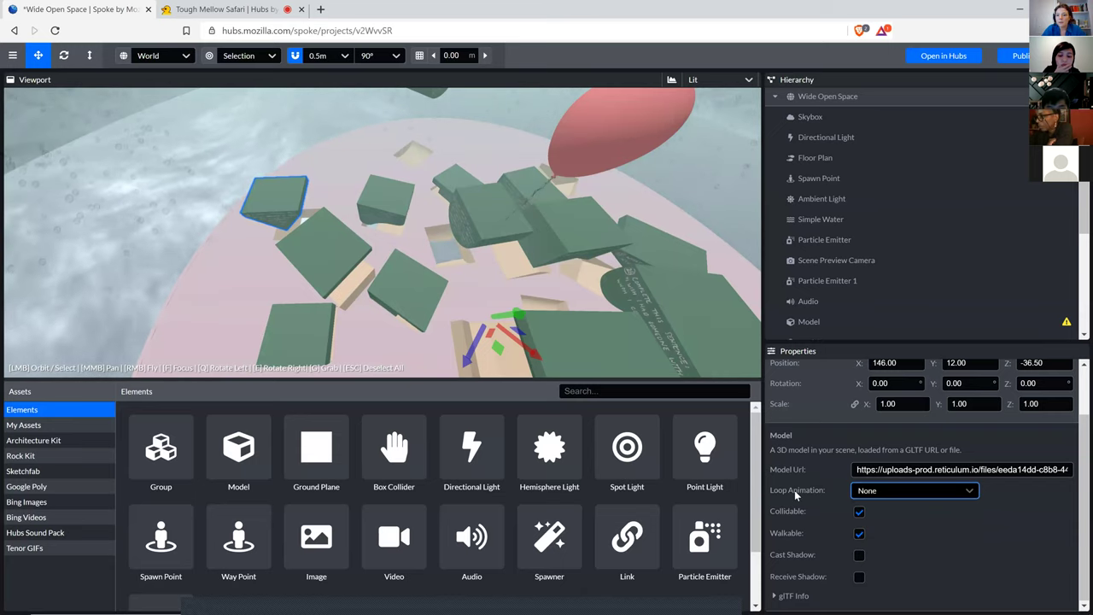
click(886, 494)
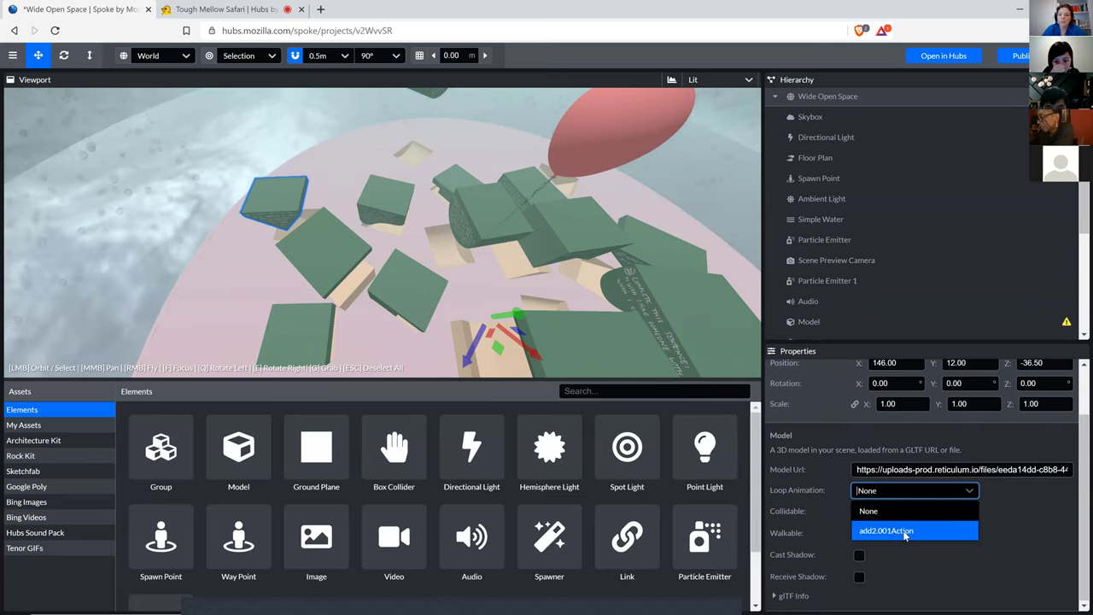
click(904, 532)
Step: Examine the loop animation settings of the last two Model entries and view the blocks around the island from another angle
scroll(833, 209, down, 2)
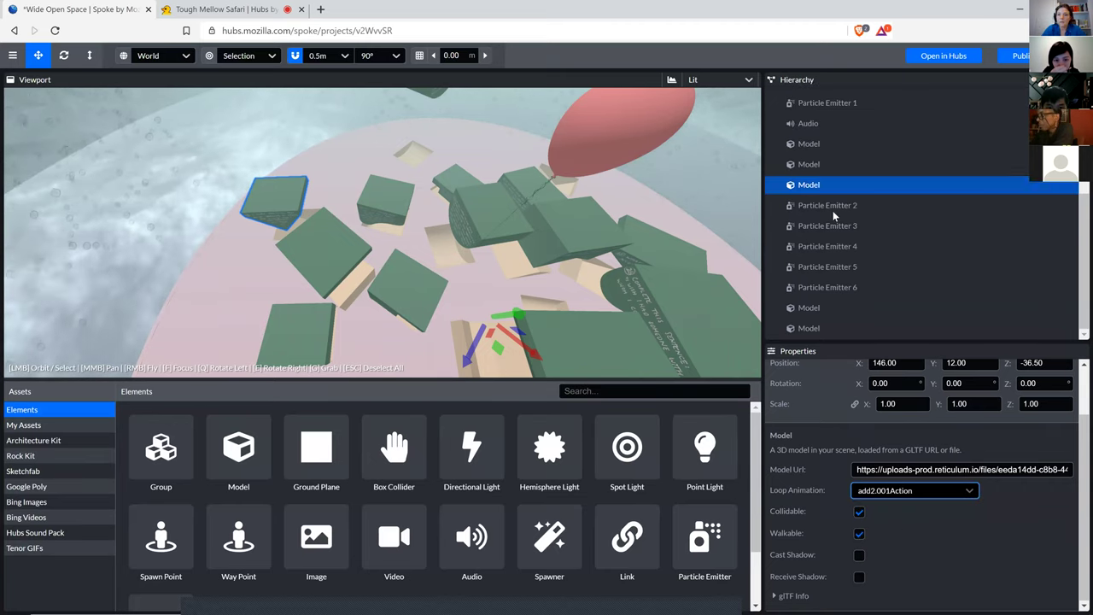
click(811, 309)
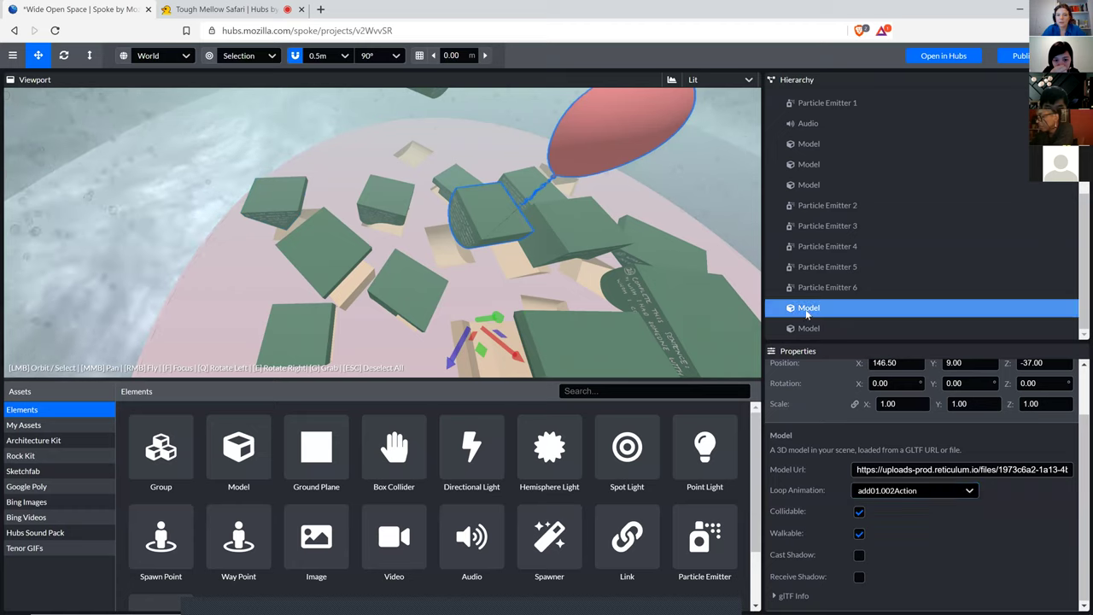
click(809, 328)
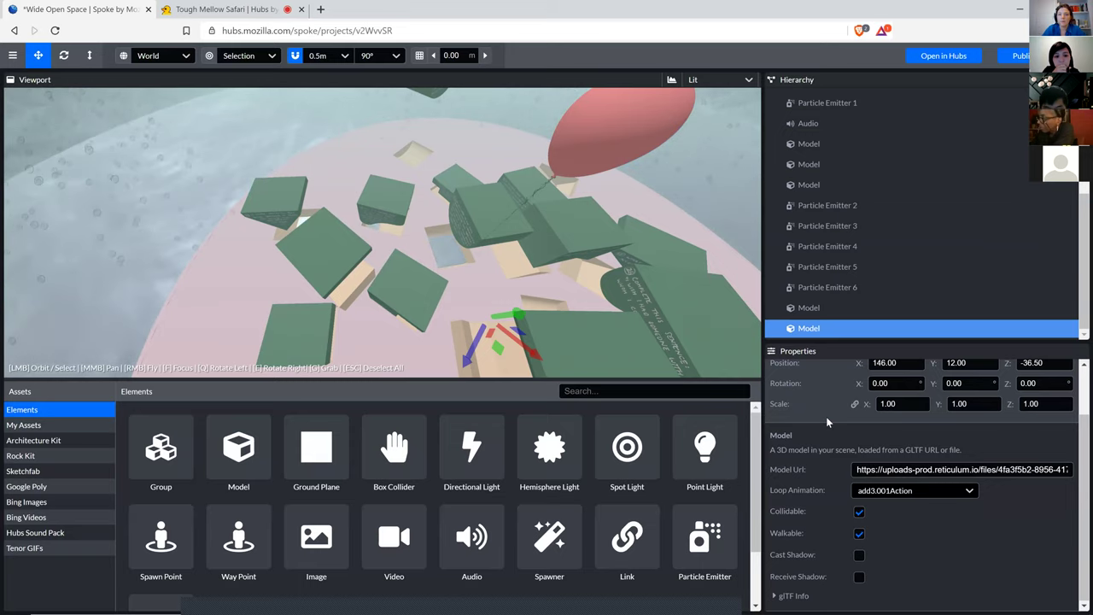
scroll(407, 242, down, 3)
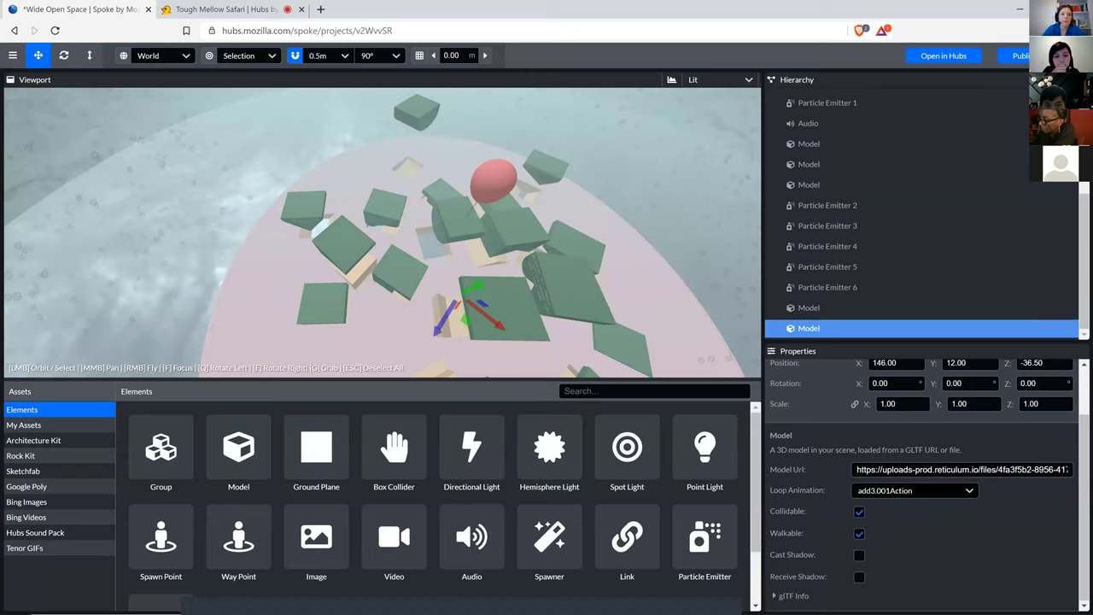
right_drag(367, 287, 347, 259)
key(w)
key(s)
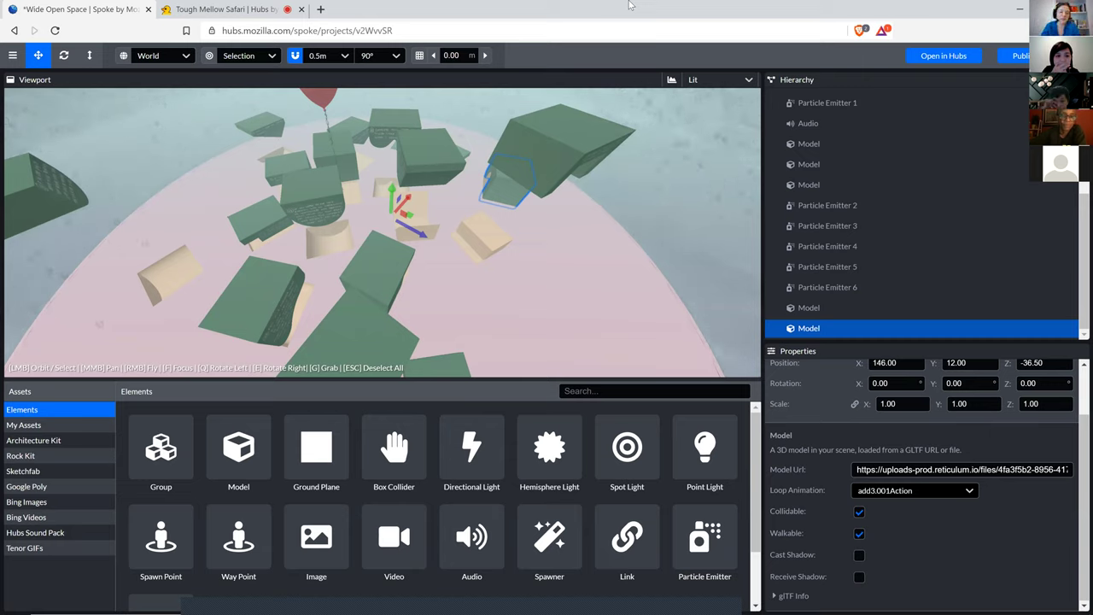
click(548, 229)
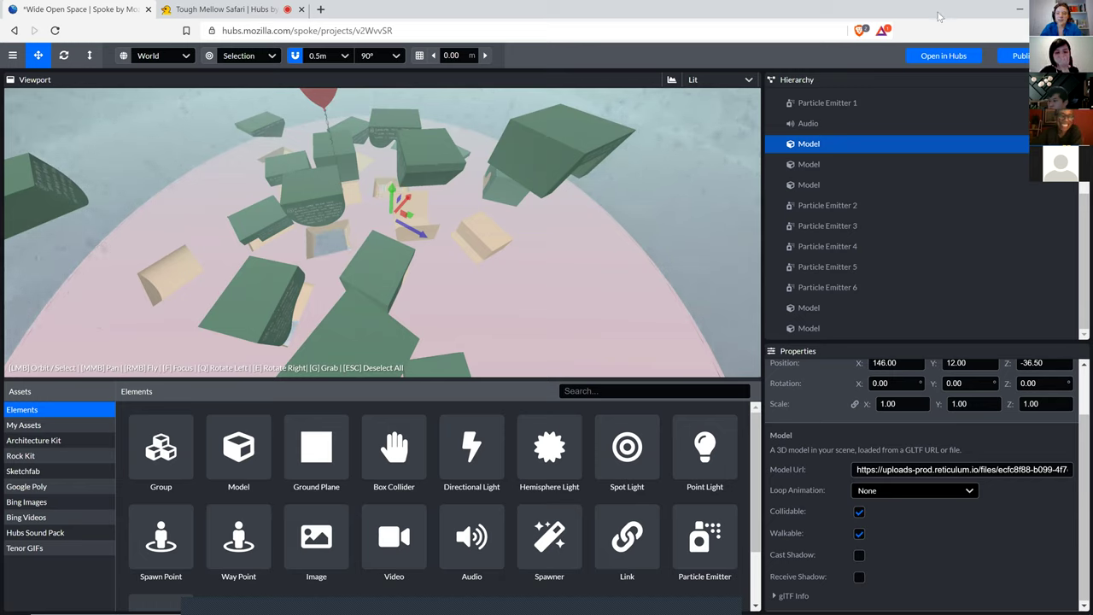
Step: Return to Blender and select the theisland object
click(1016, 11)
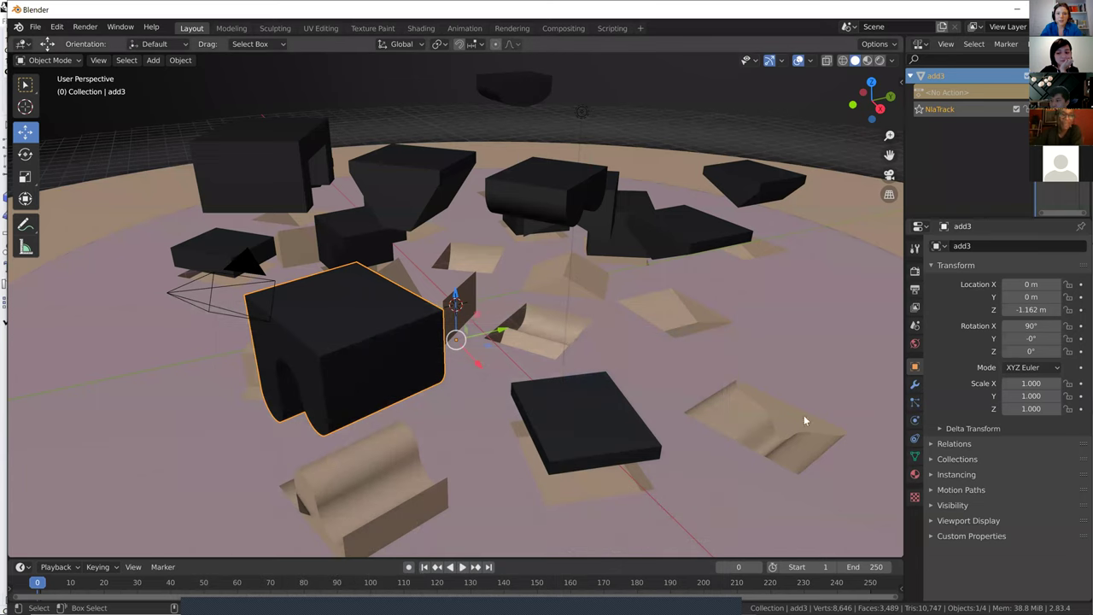
click(702, 110)
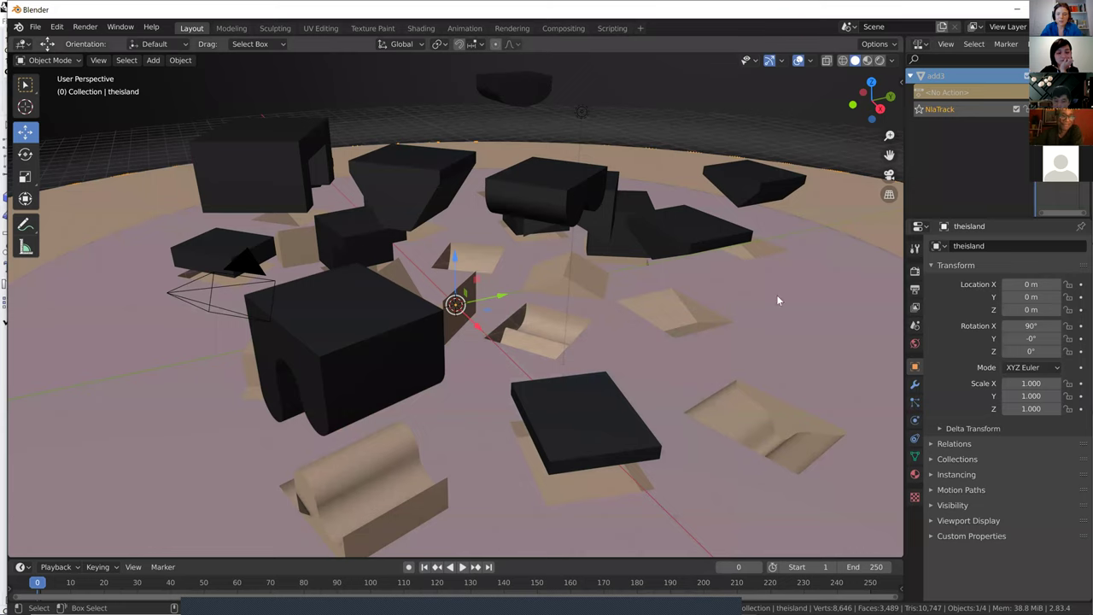